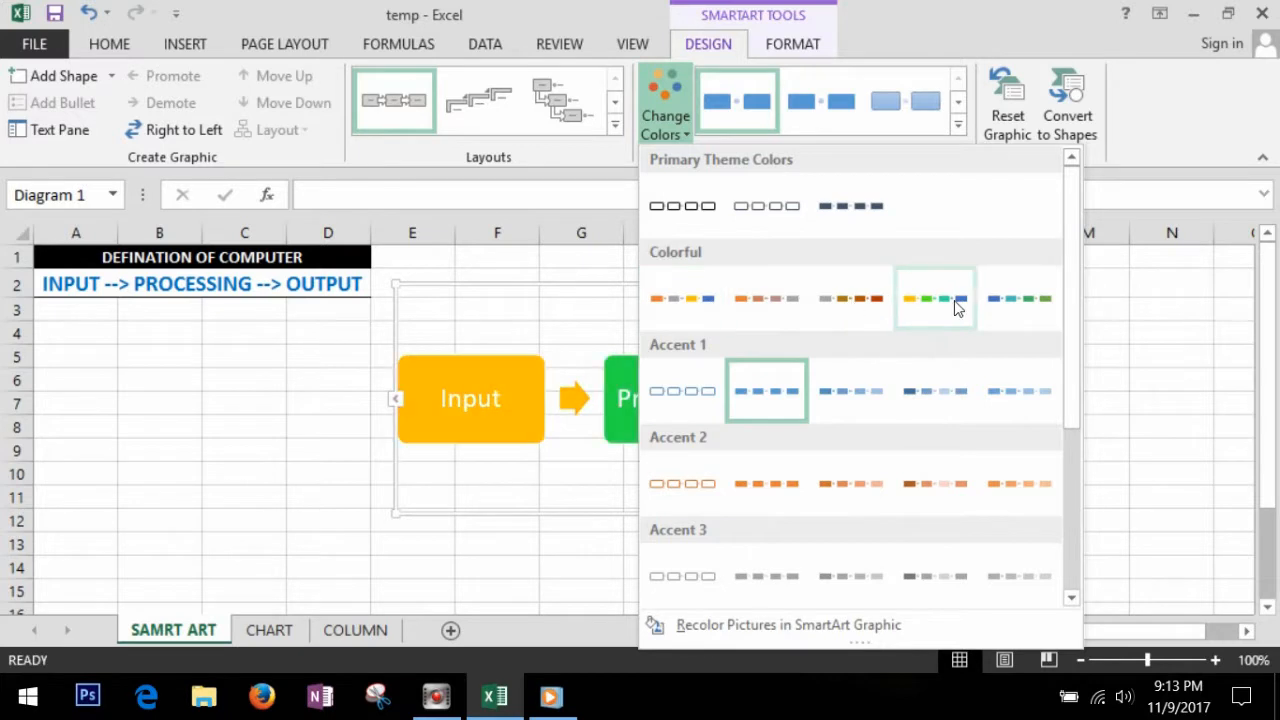
Step: Recolor the Input, Processing, Output diagram with the yellow, green and blue Colorful variation, and reverse its direction and back
left_click(956, 302)
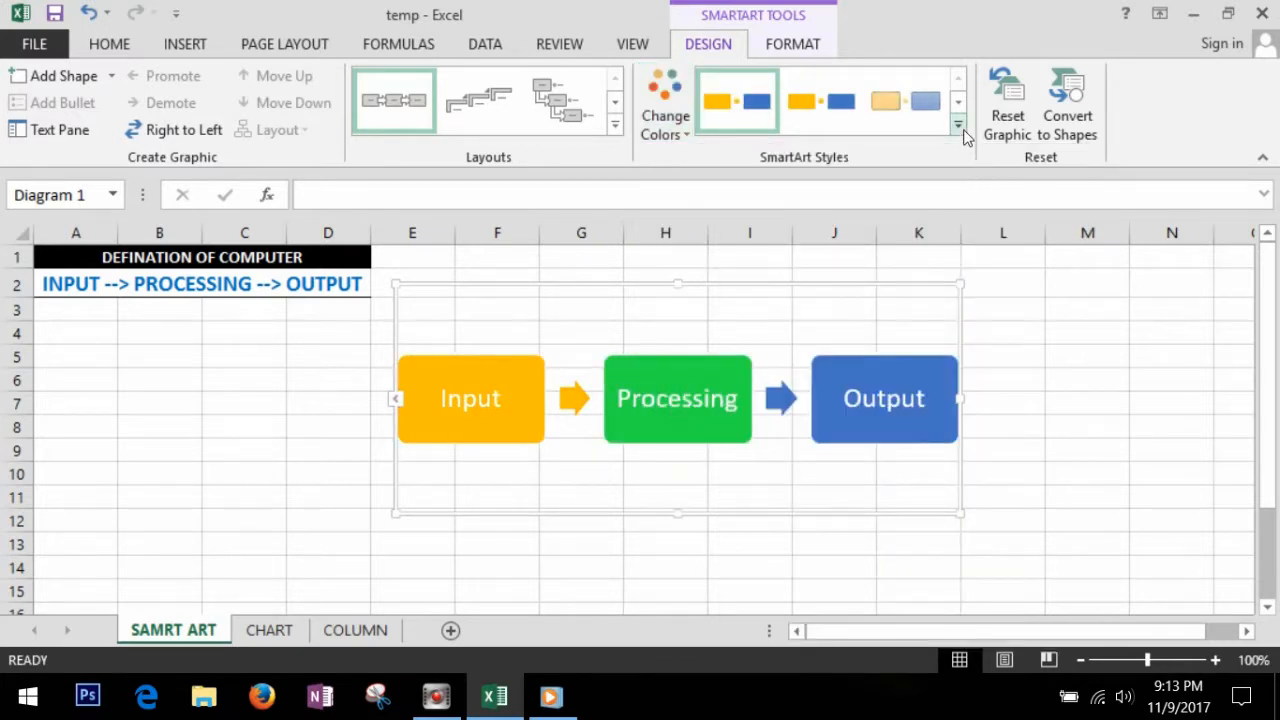
left_click(186, 131)
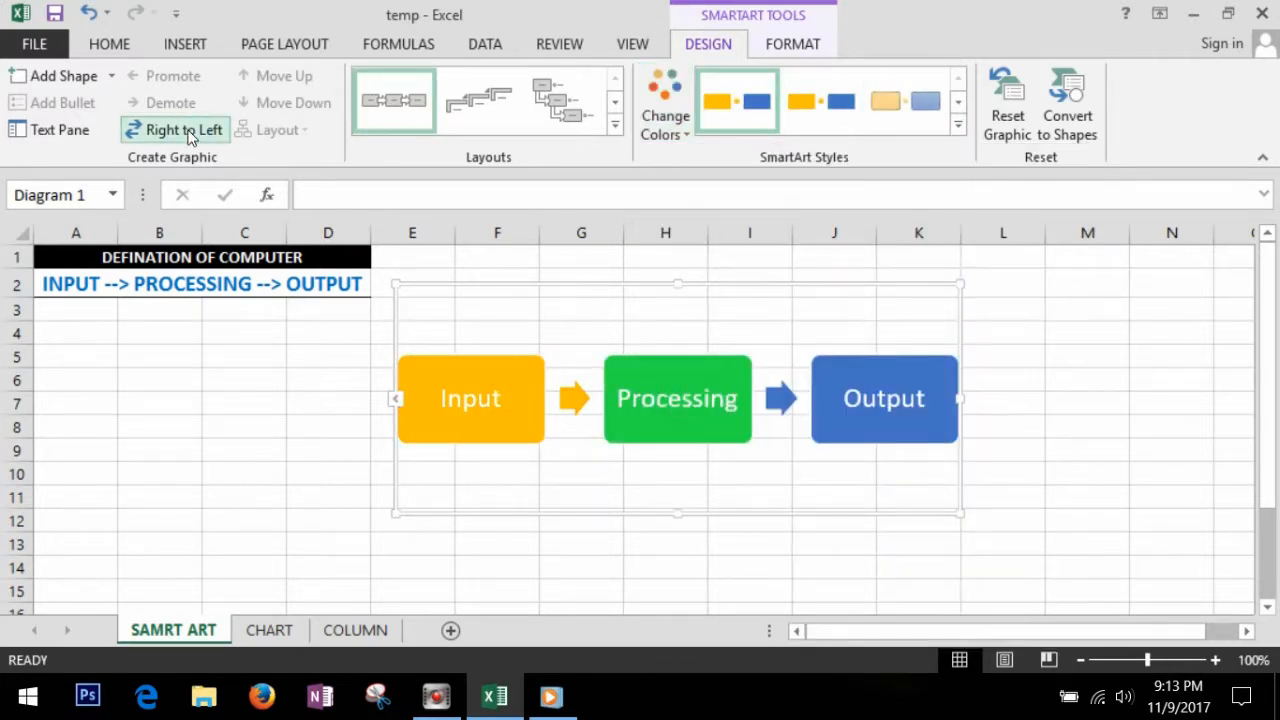
left_click(186, 131)
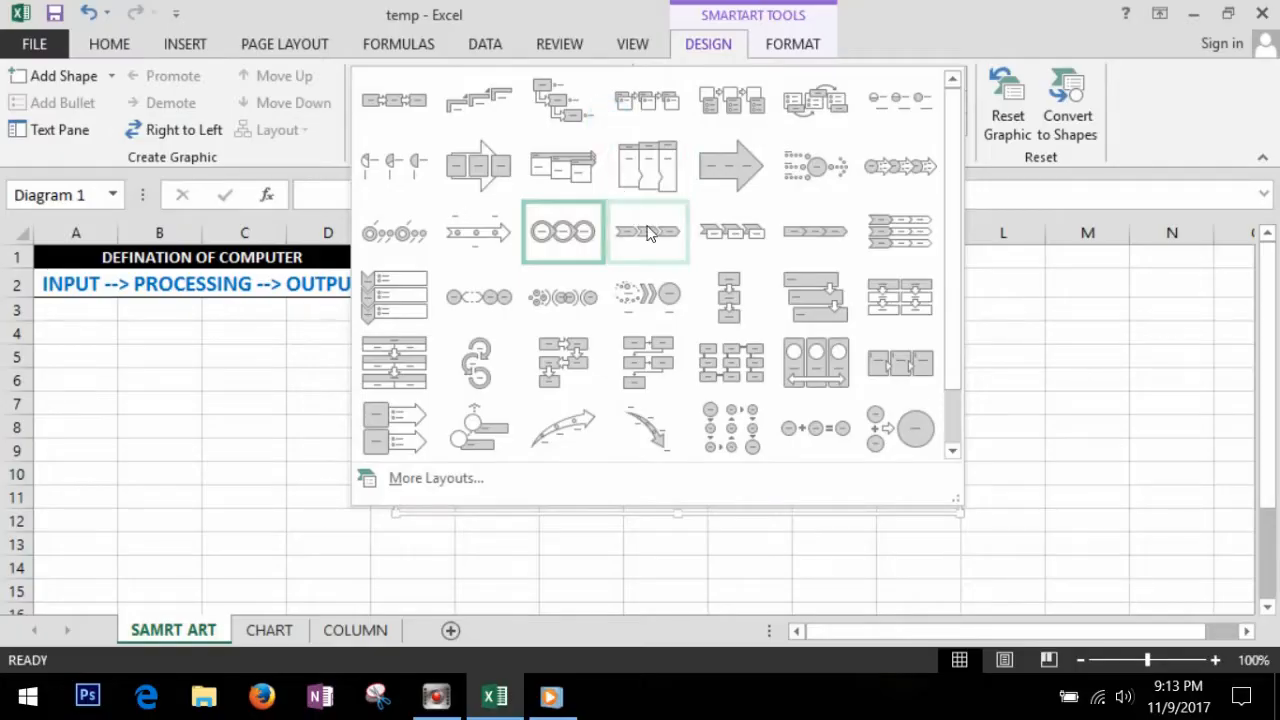
Step: Try several process layouts on the diagram, including horizontal chevrons, a vertical chevron list and Increasing Arrows Process
left_click(651, 232)
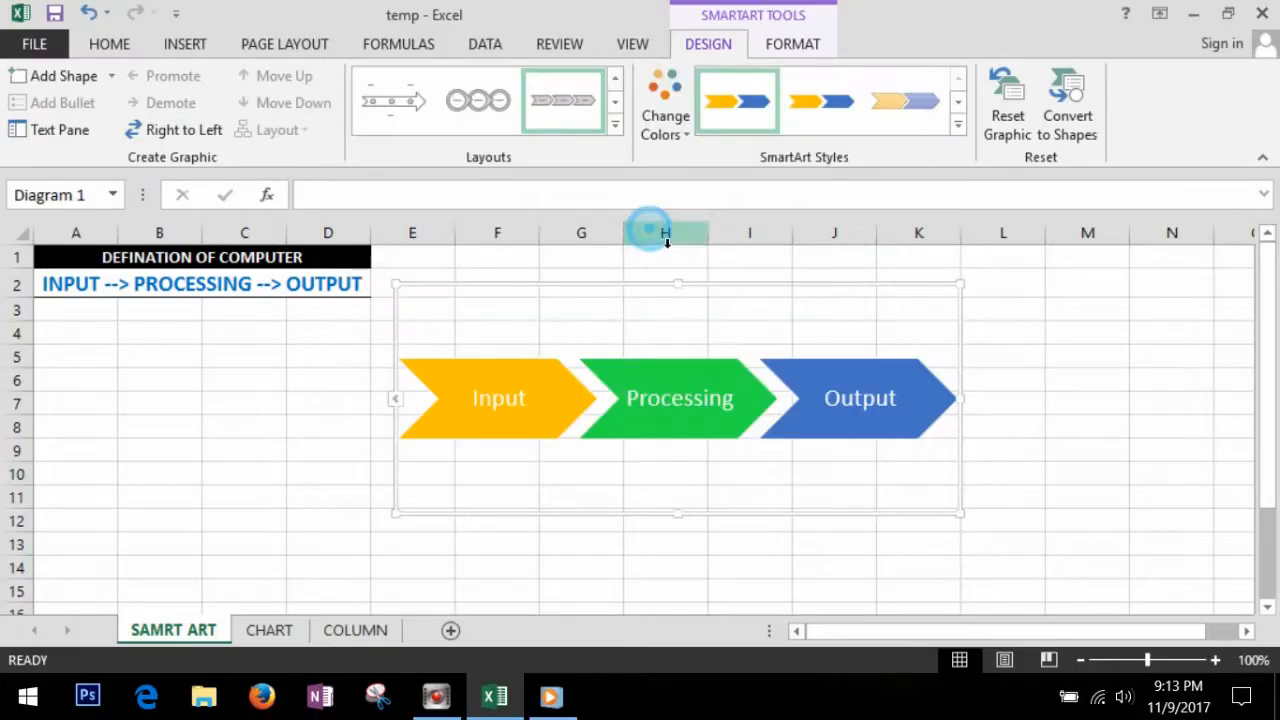
left_click(615, 127)
left_click(411, 305)
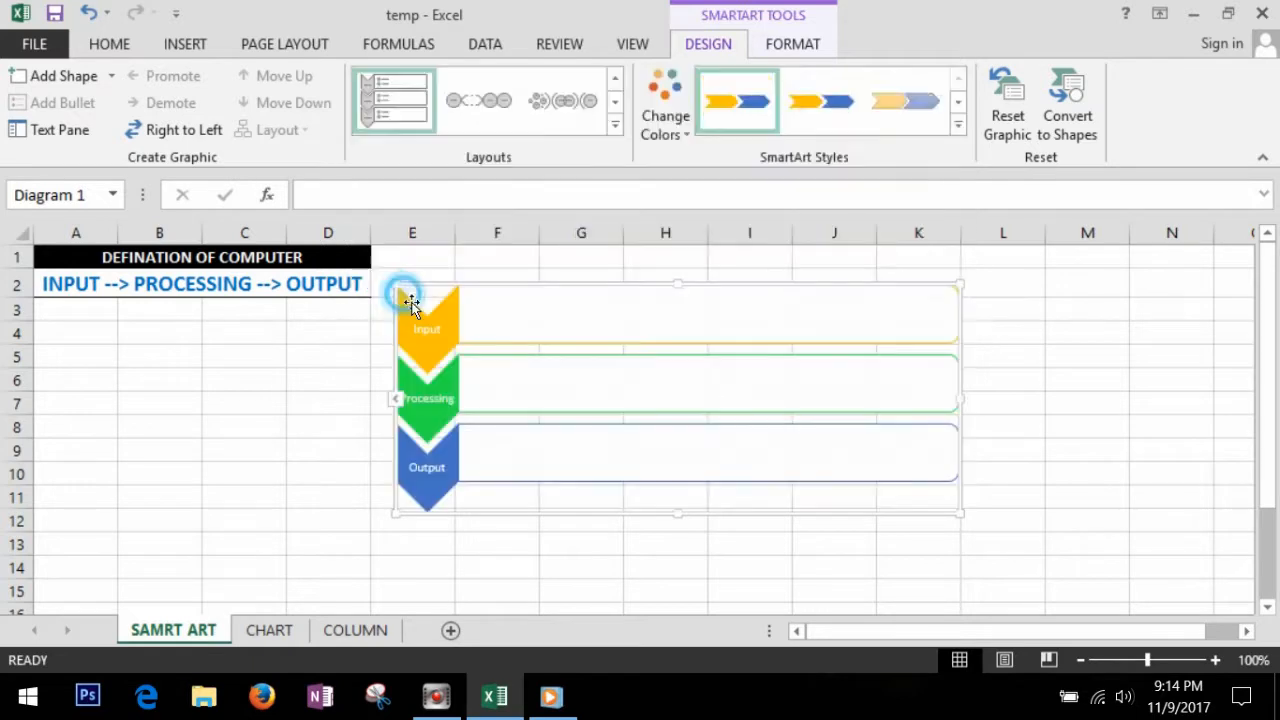
left_click(615, 127)
left_click(562, 166)
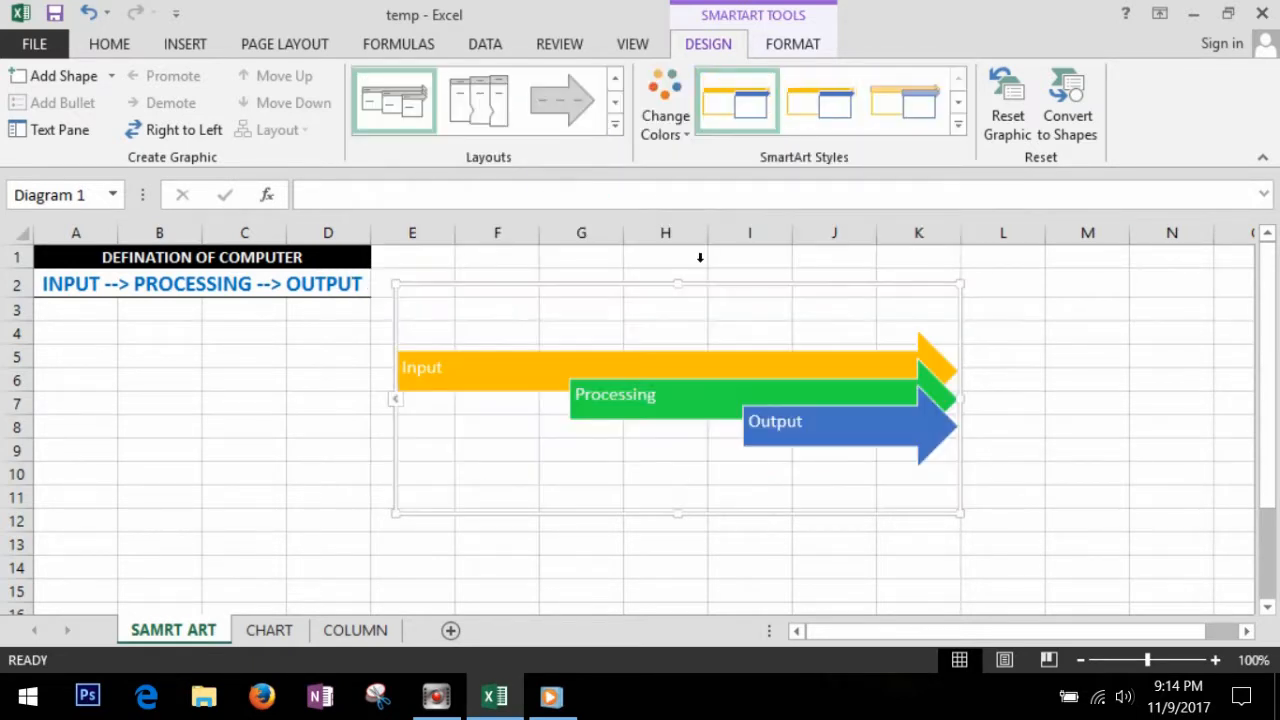
left_click(615, 127)
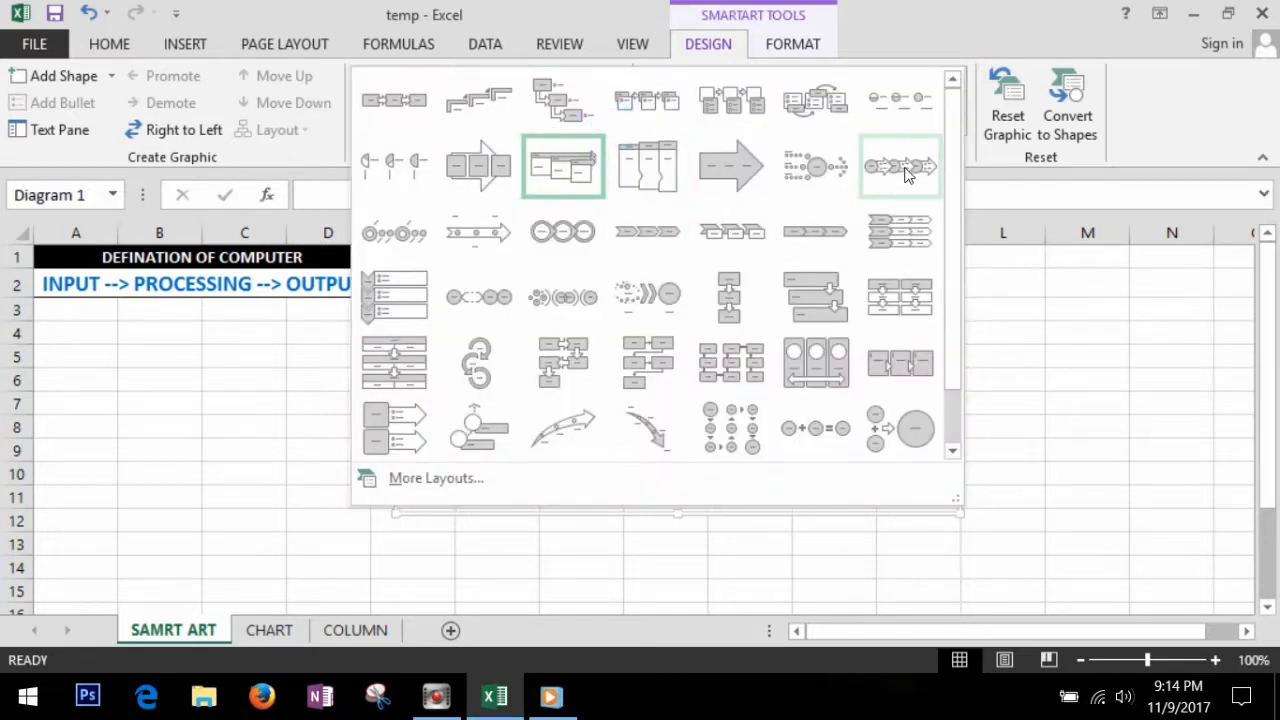
left_click(900, 166)
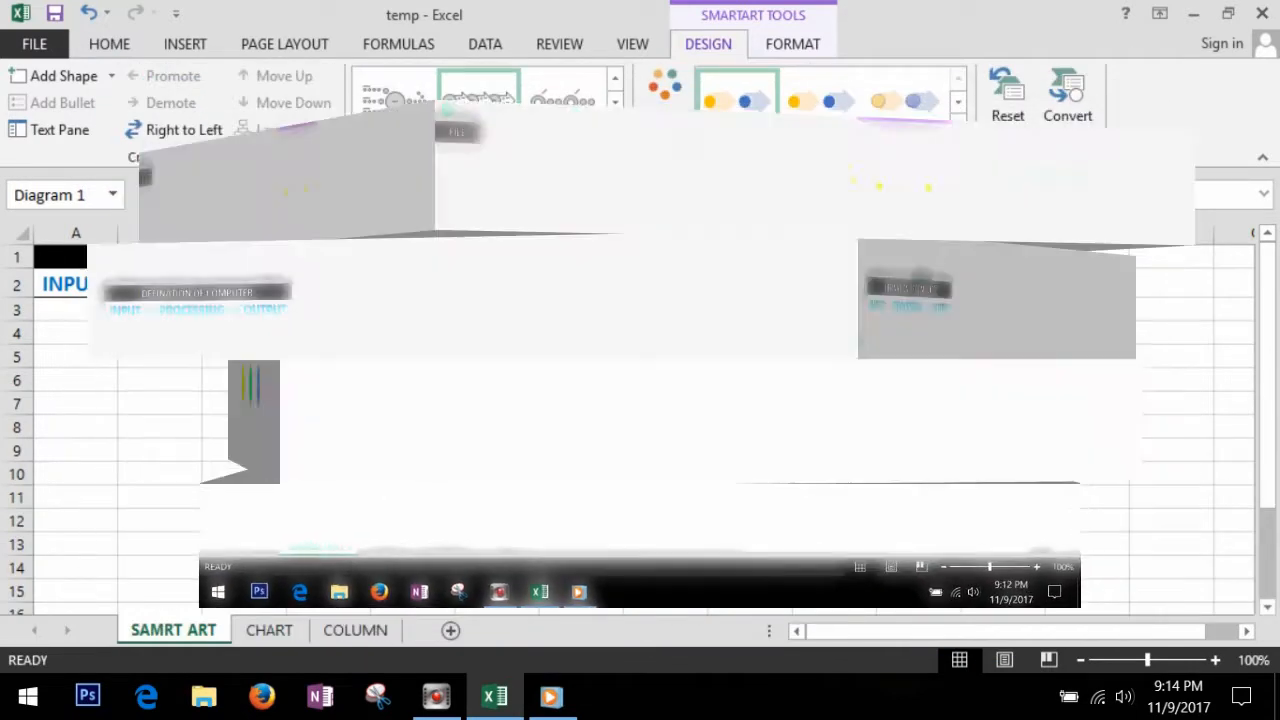
Step: Insert a Basic Process SmartArt graphic from the Process category into the SAMRT ART sheet
left_click(185, 45)
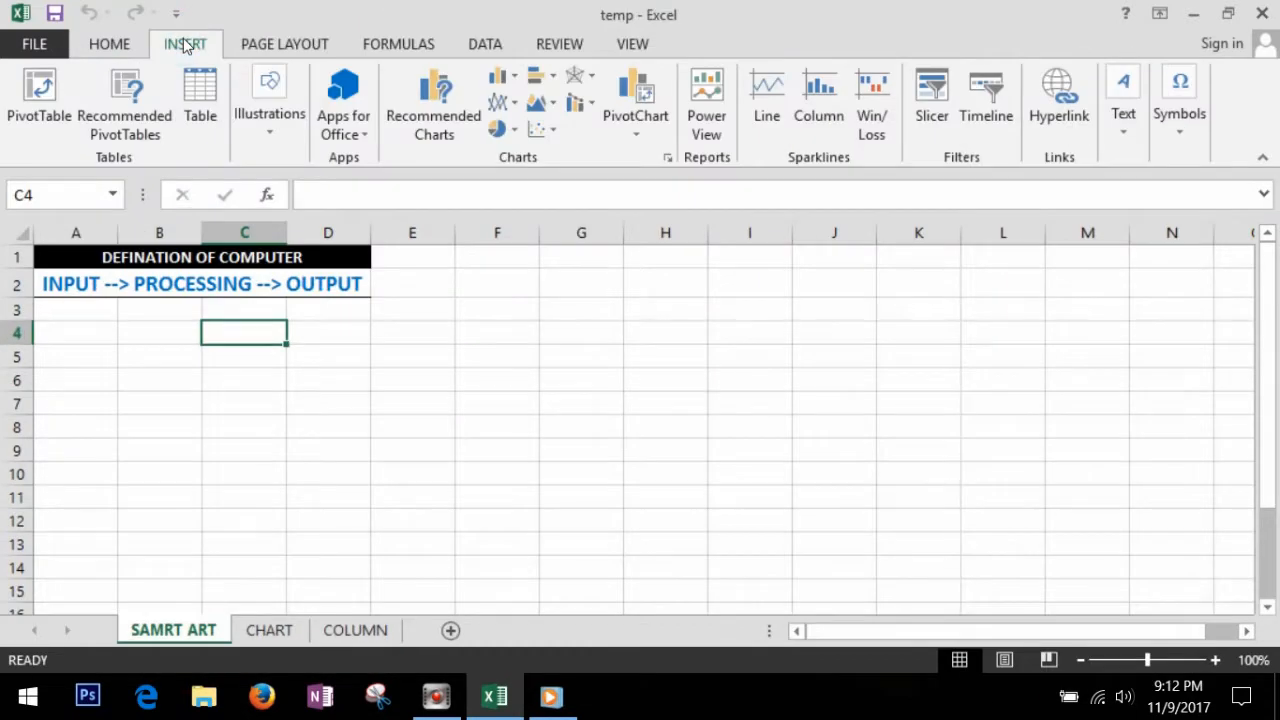
left_click(273, 120)
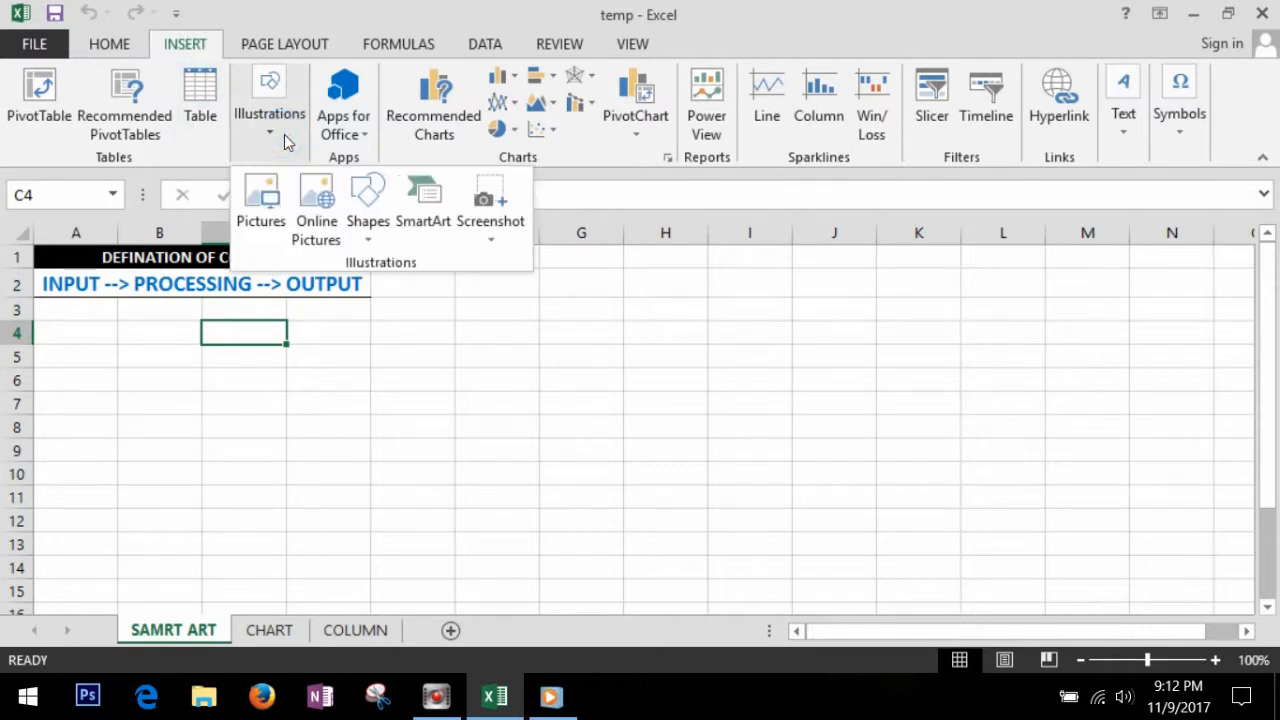
left_click(436, 225)
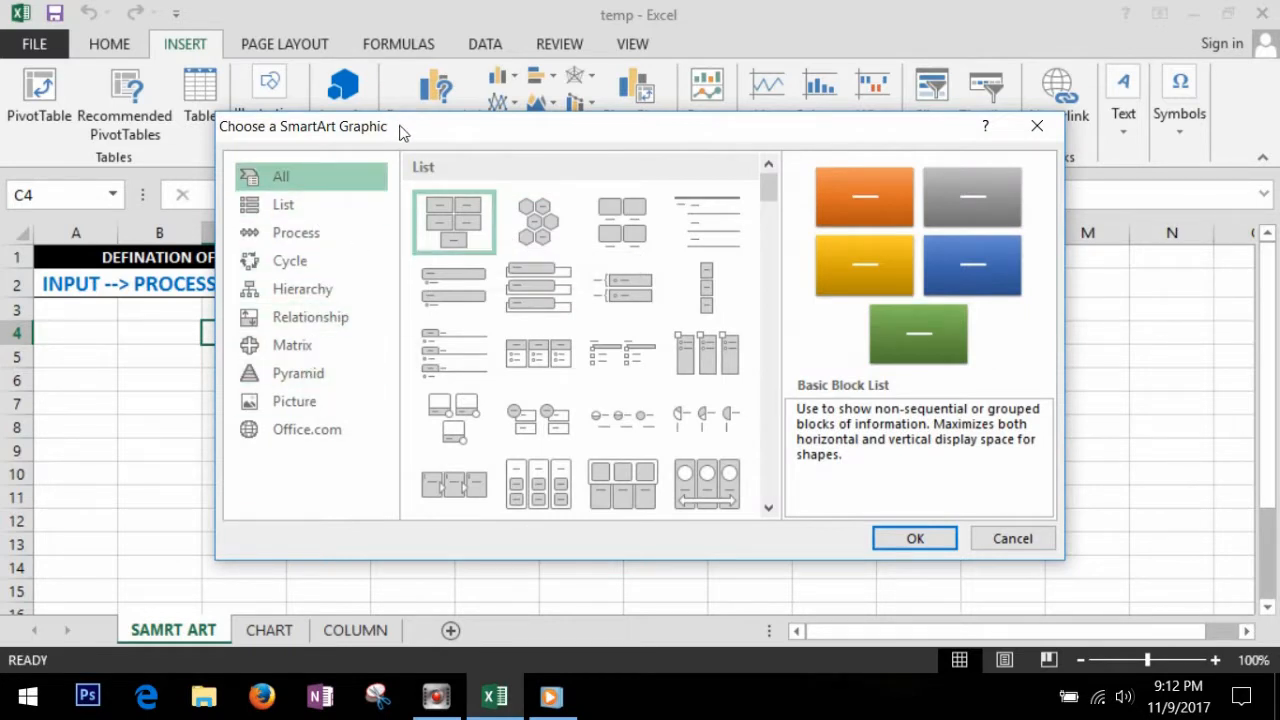
left_click_drag(400, 129, 673, 130)
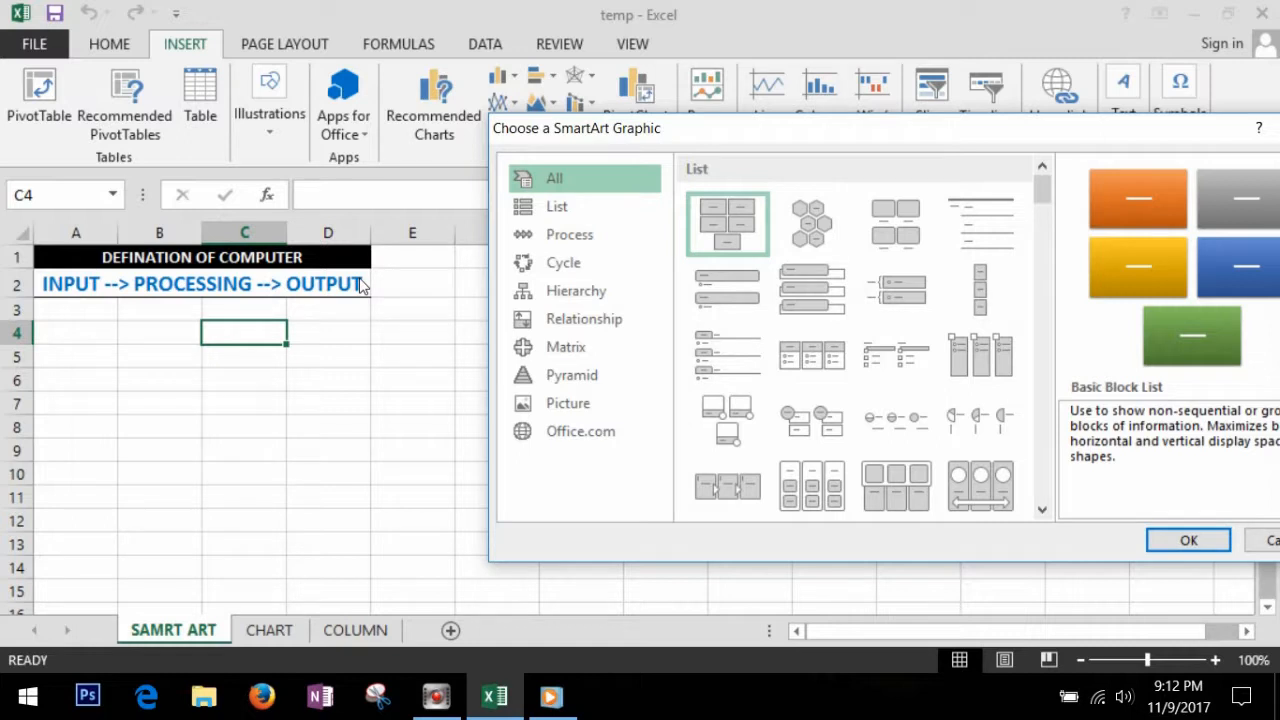
left_click(566, 240)
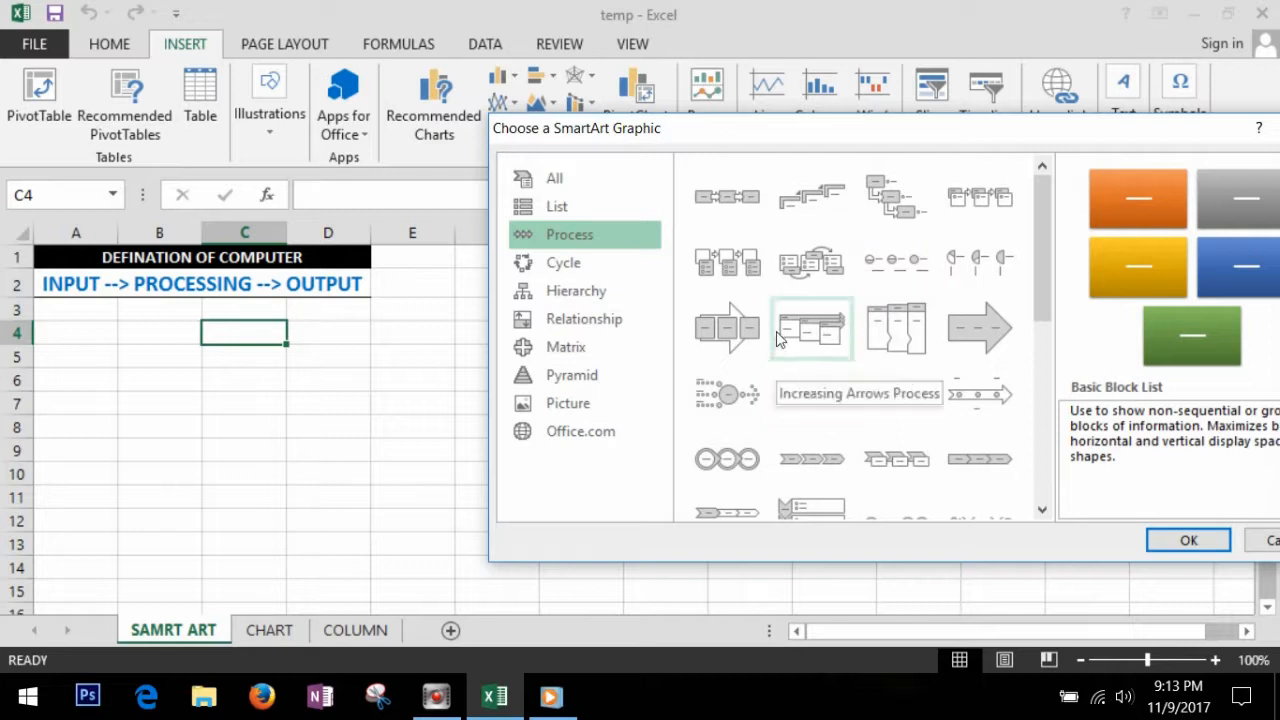
left_click(737, 203)
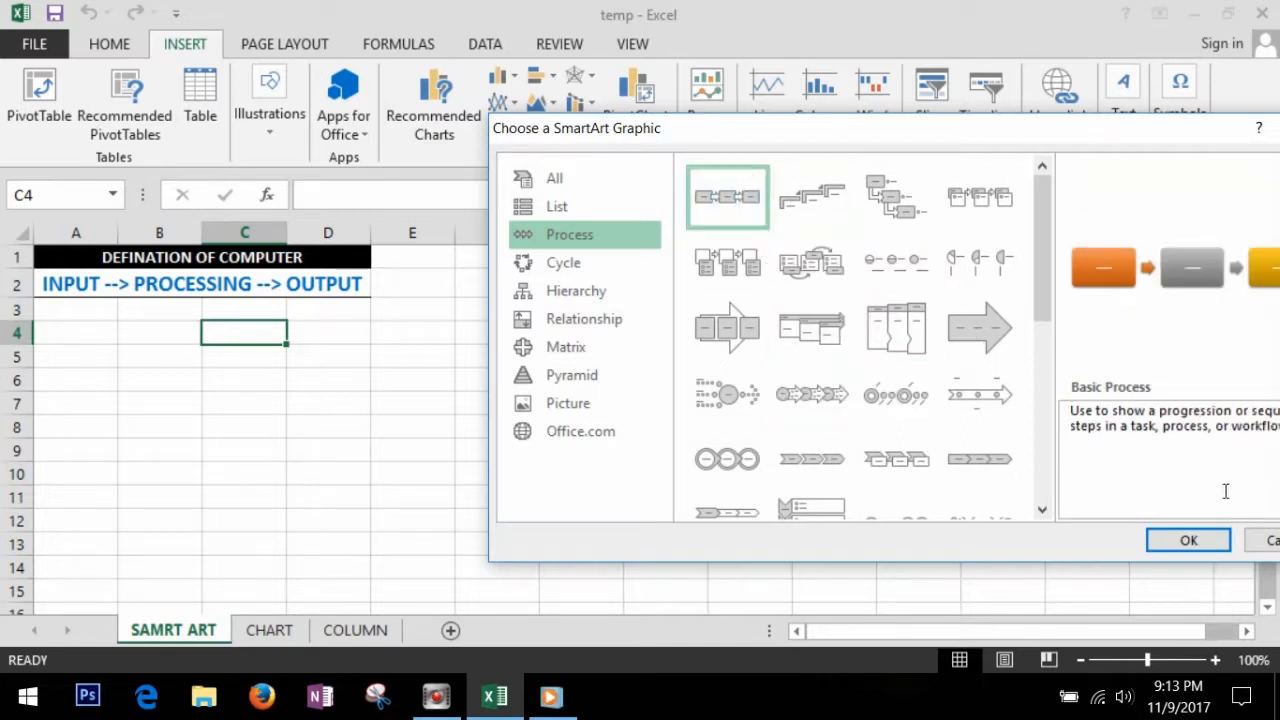
left_click(1188, 541)
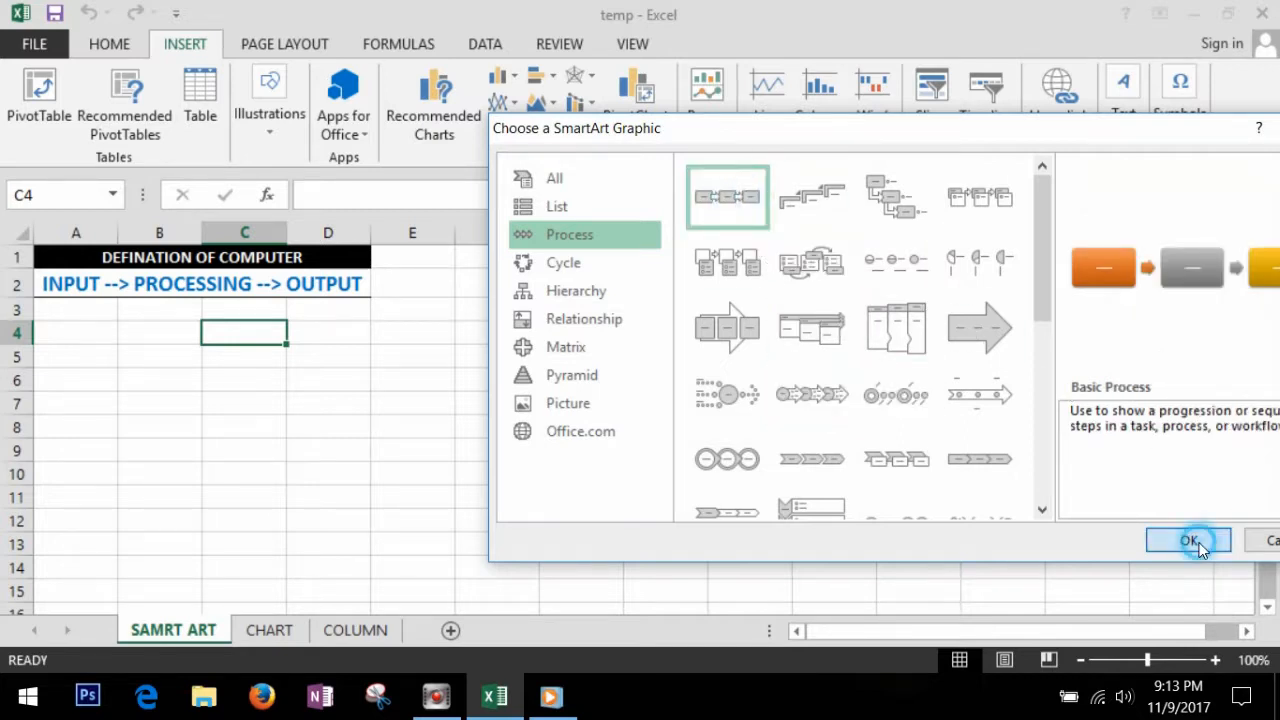
Step: Label the three boxes of the process diagram Input, Processing and Output
left_click(475, 445)
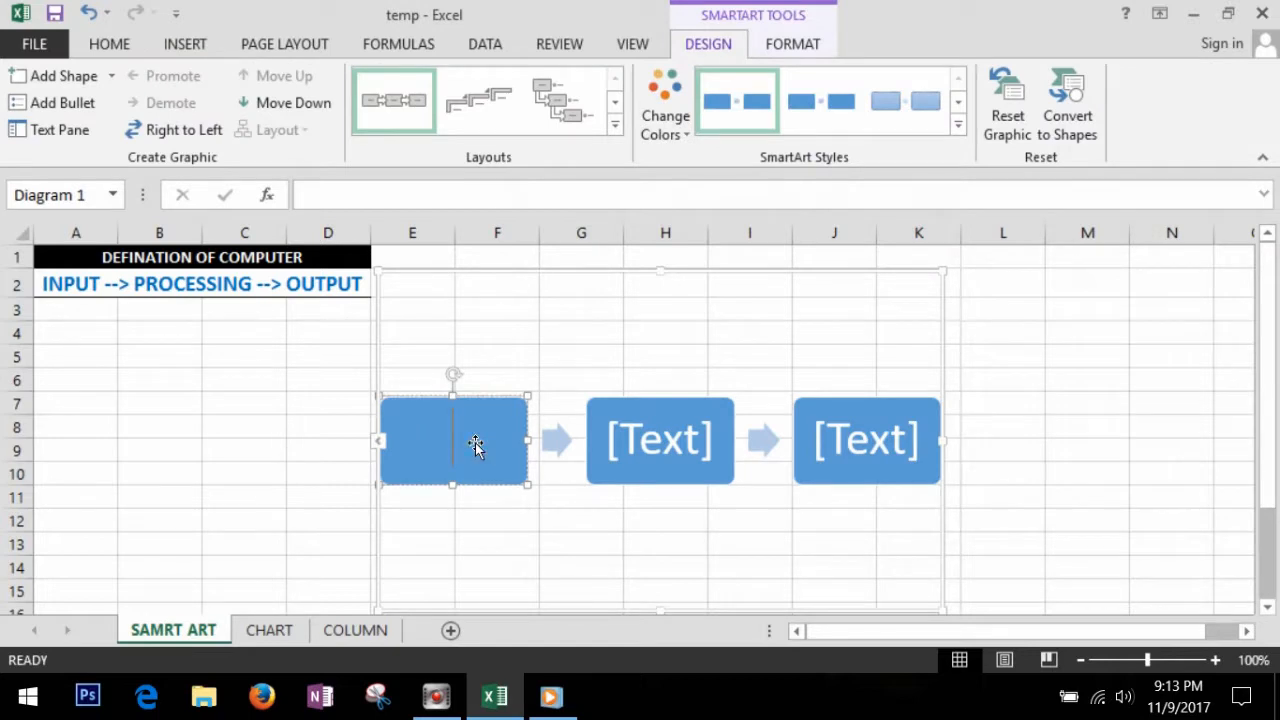
type("Input")
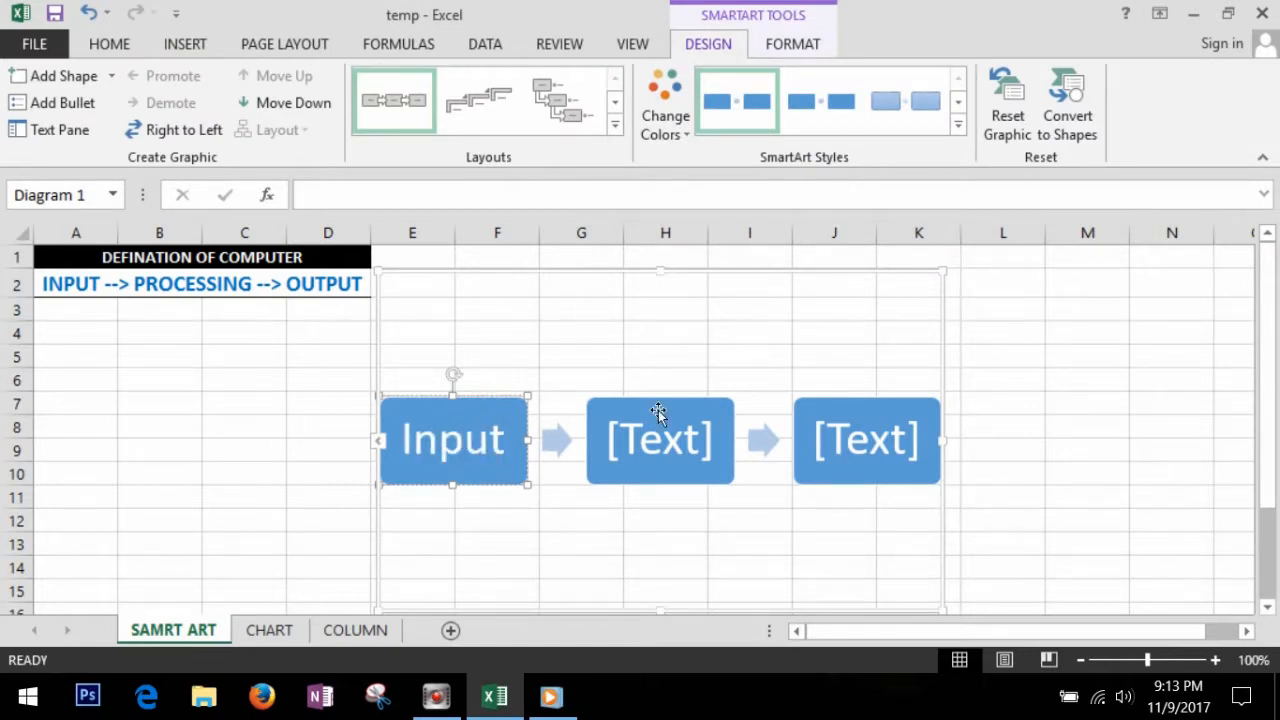
left_click(665, 445)
type("Processing")
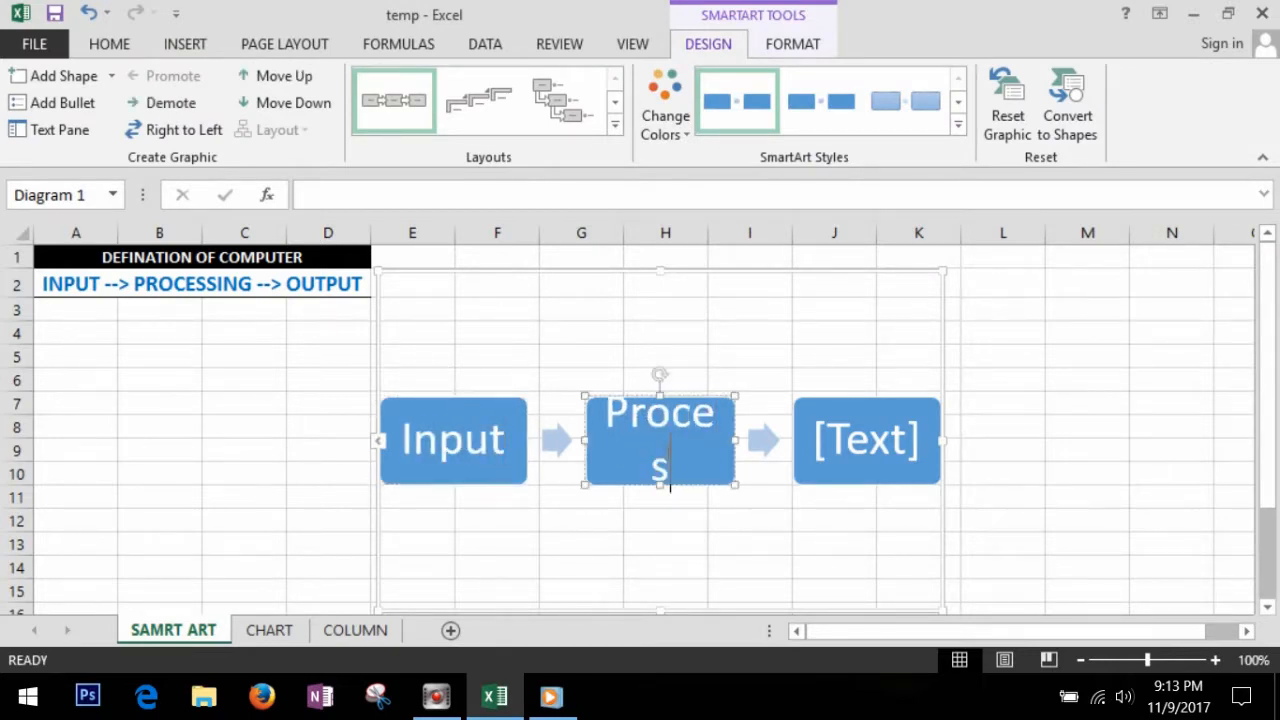
left_click(879, 454)
type("Output")
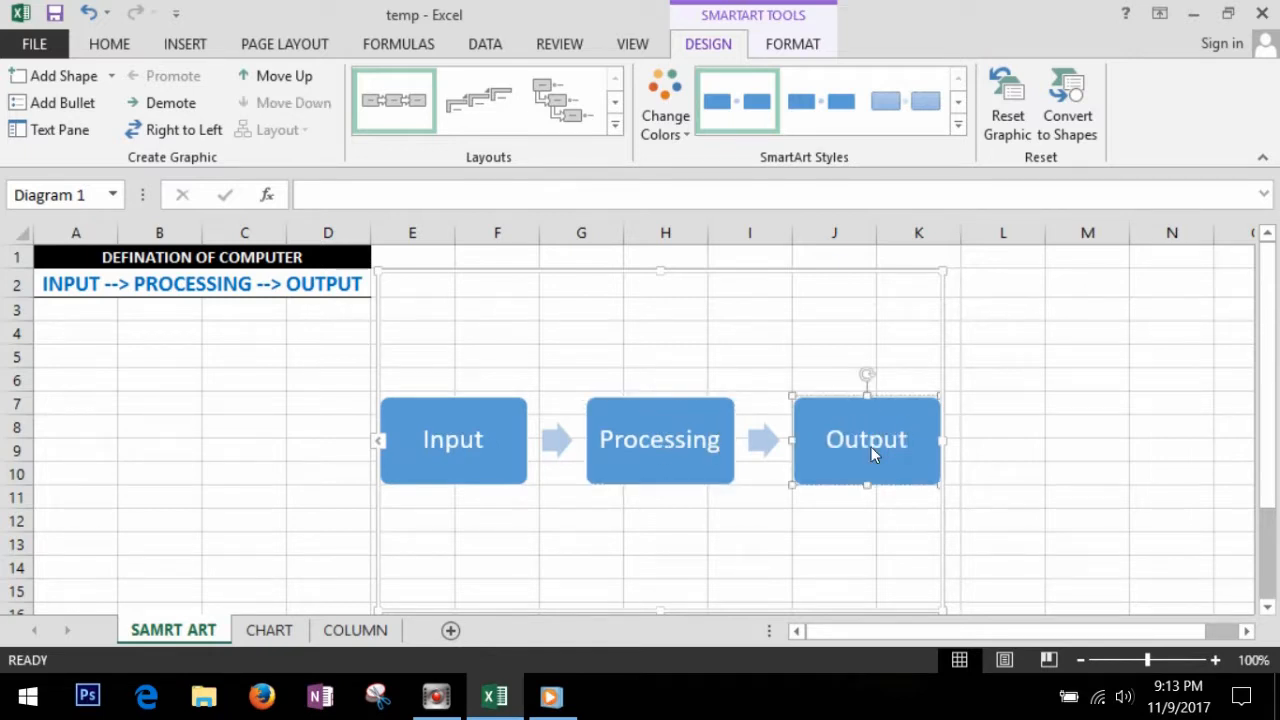
key("Escape")
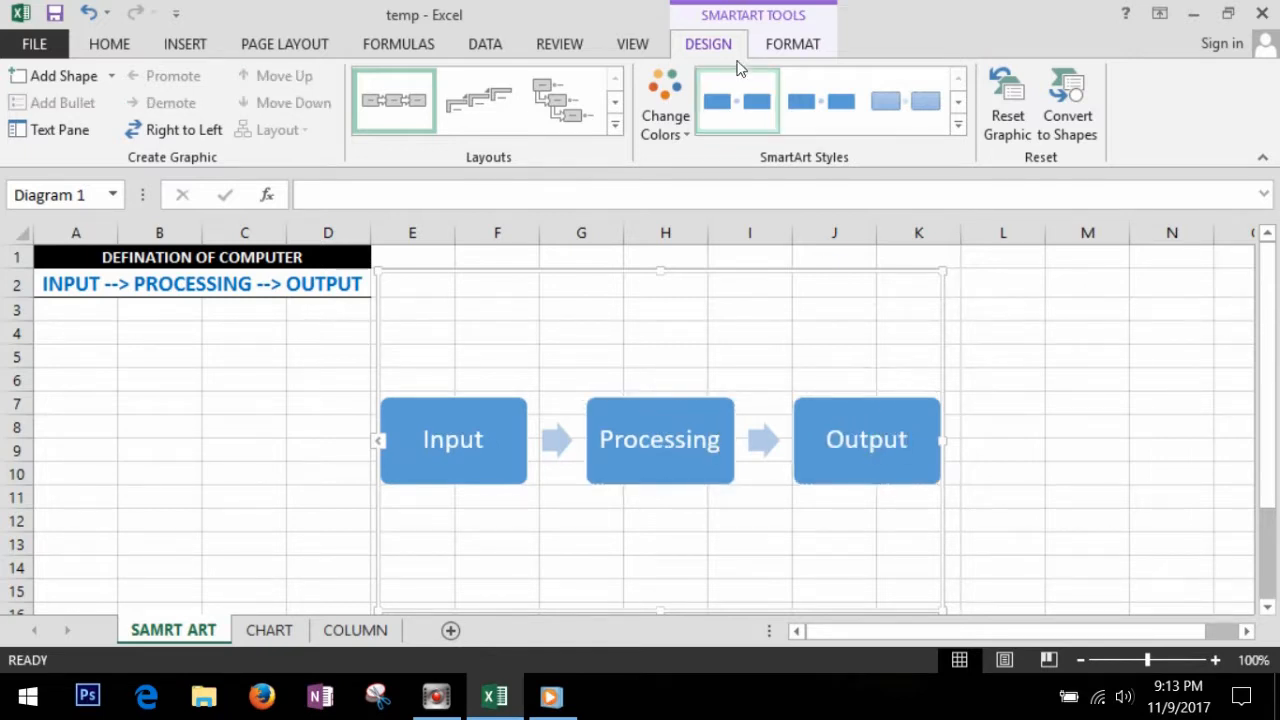
left_click(792, 44)
left_click(706, 44)
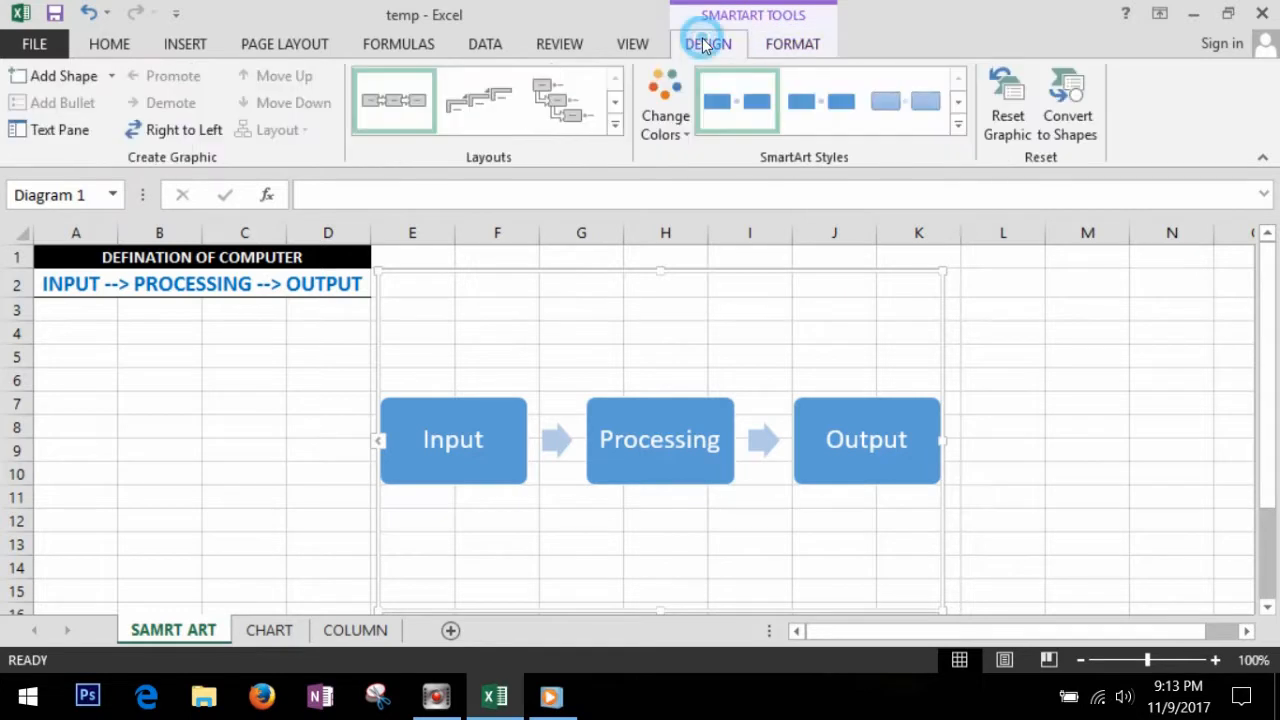
left_click(792, 44)
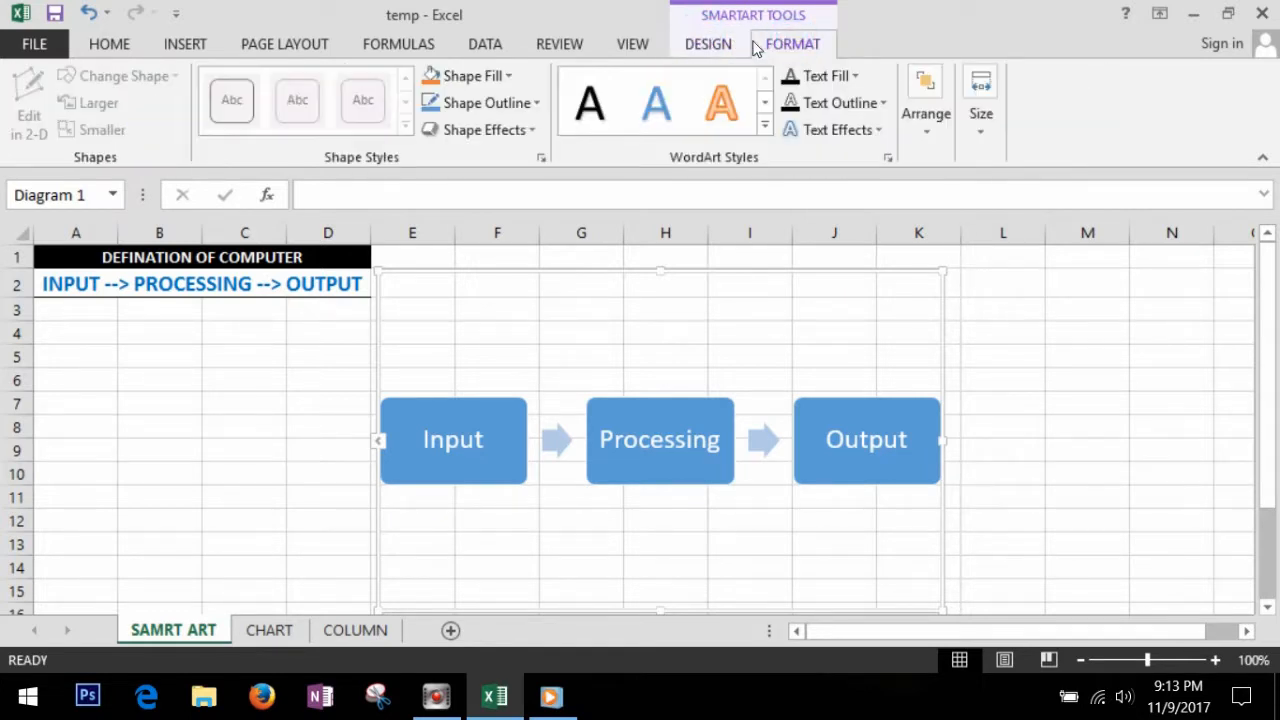
left_click(718, 46)
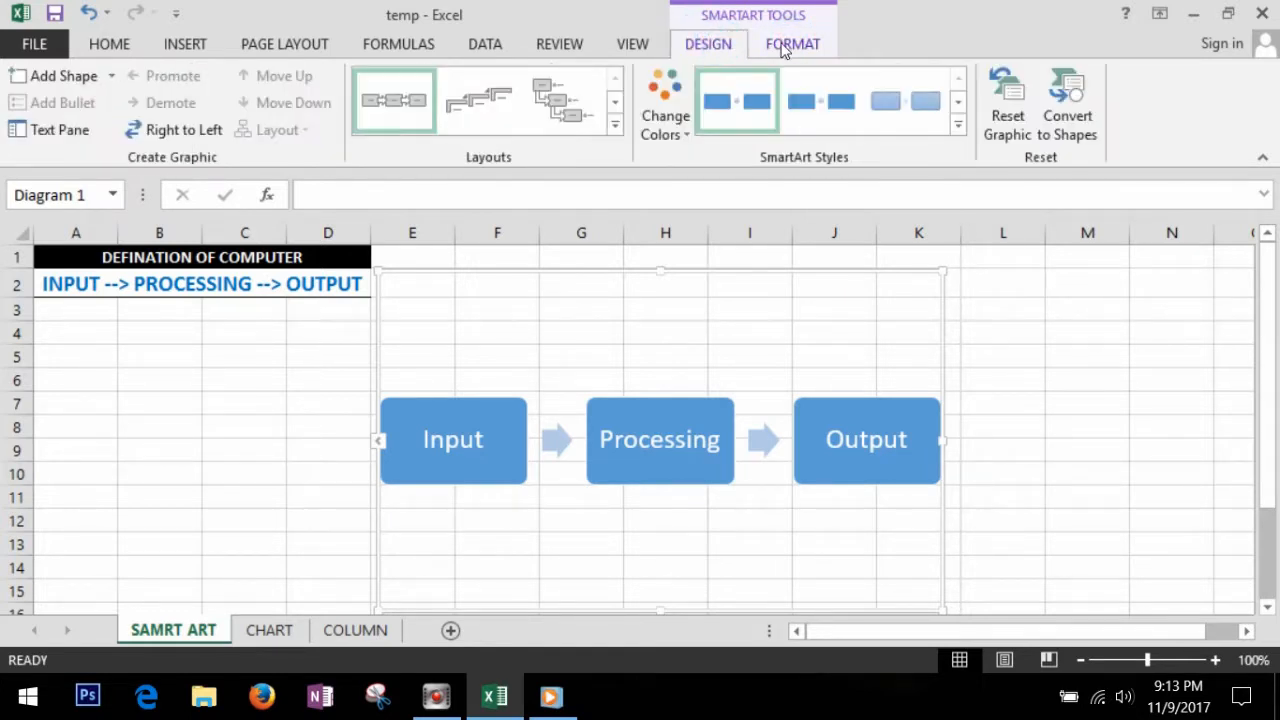
left_click(784, 48)
left_click(712, 46)
Step: Apply the yellow, green and blue Colorful variation to the process diagram, and flip its direction to right-to-left and back
left_click(680, 121)
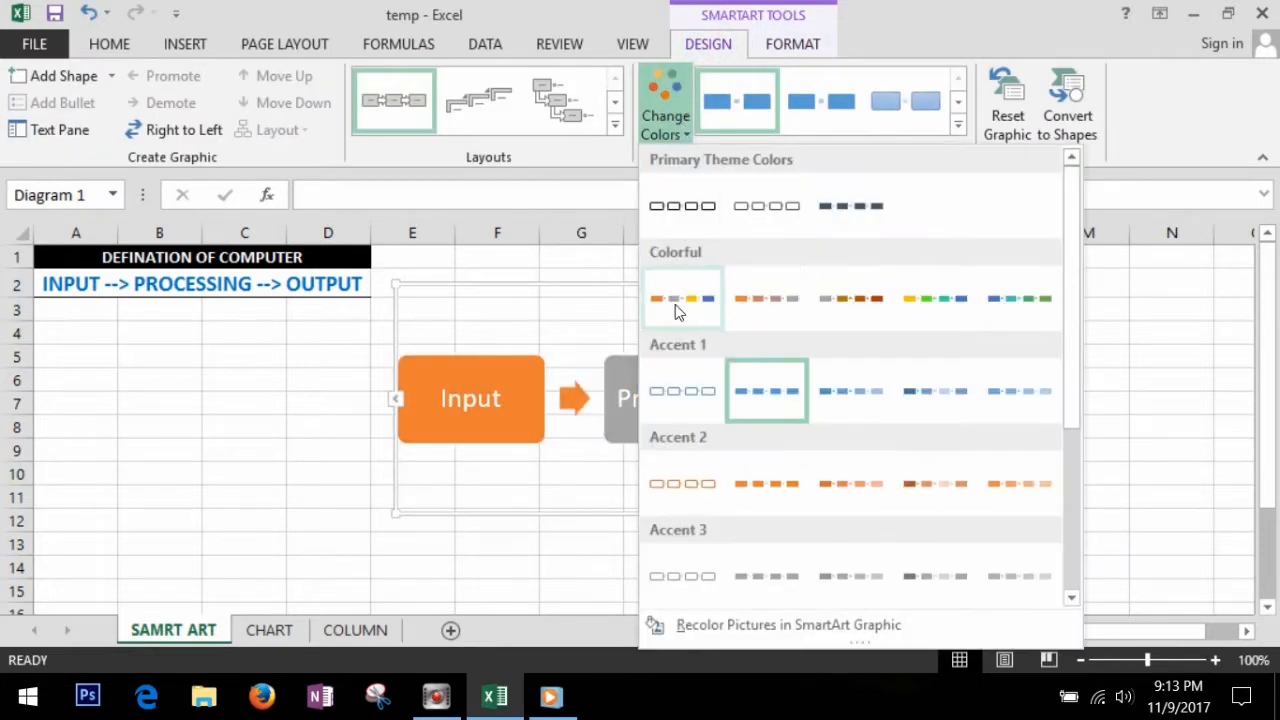
left_click(955, 306)
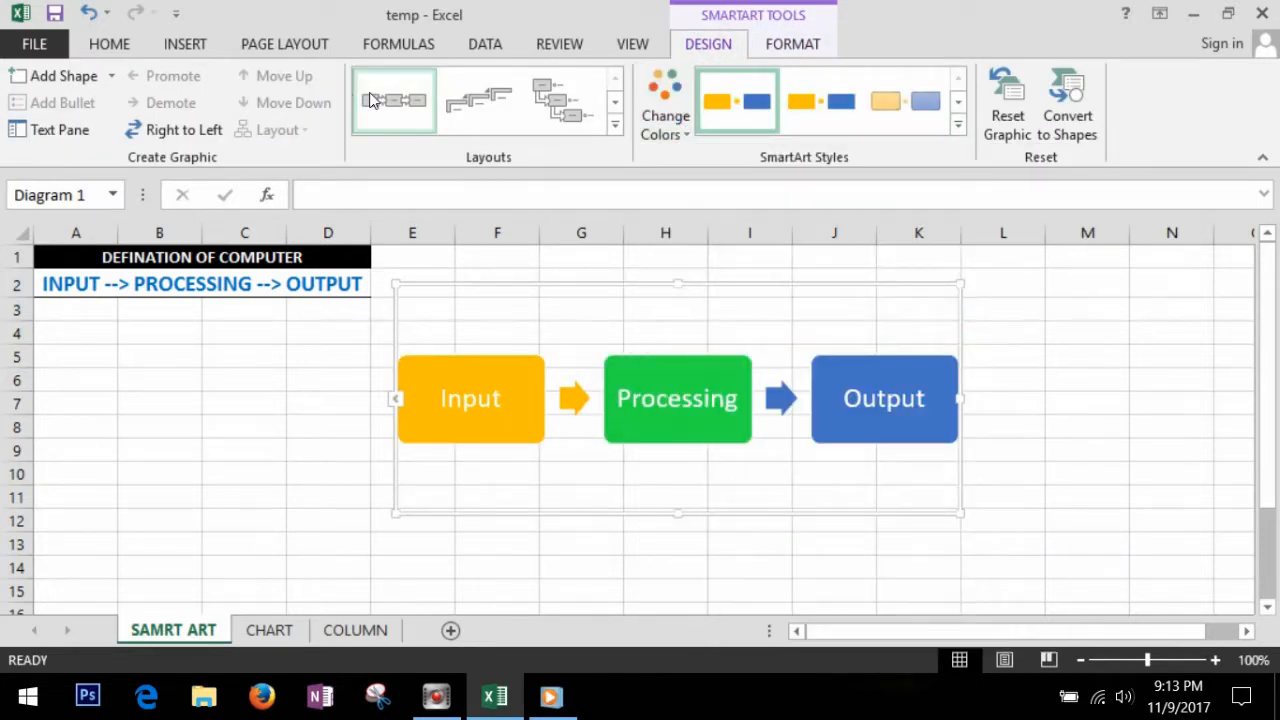
left_click(184, 130)
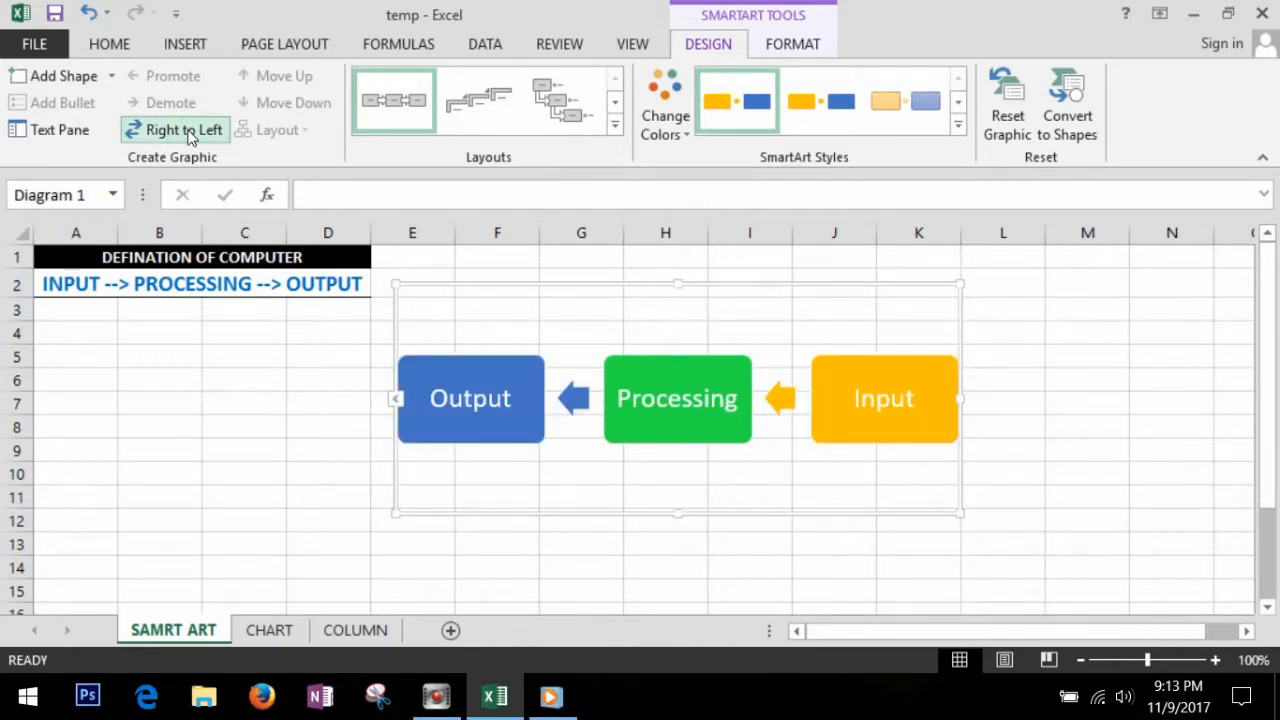
left_click(184, 130)
Step: Try the linked circles, chevron and boxes-over-large-arrow layouts on the process diagram
left_click(614, 130)
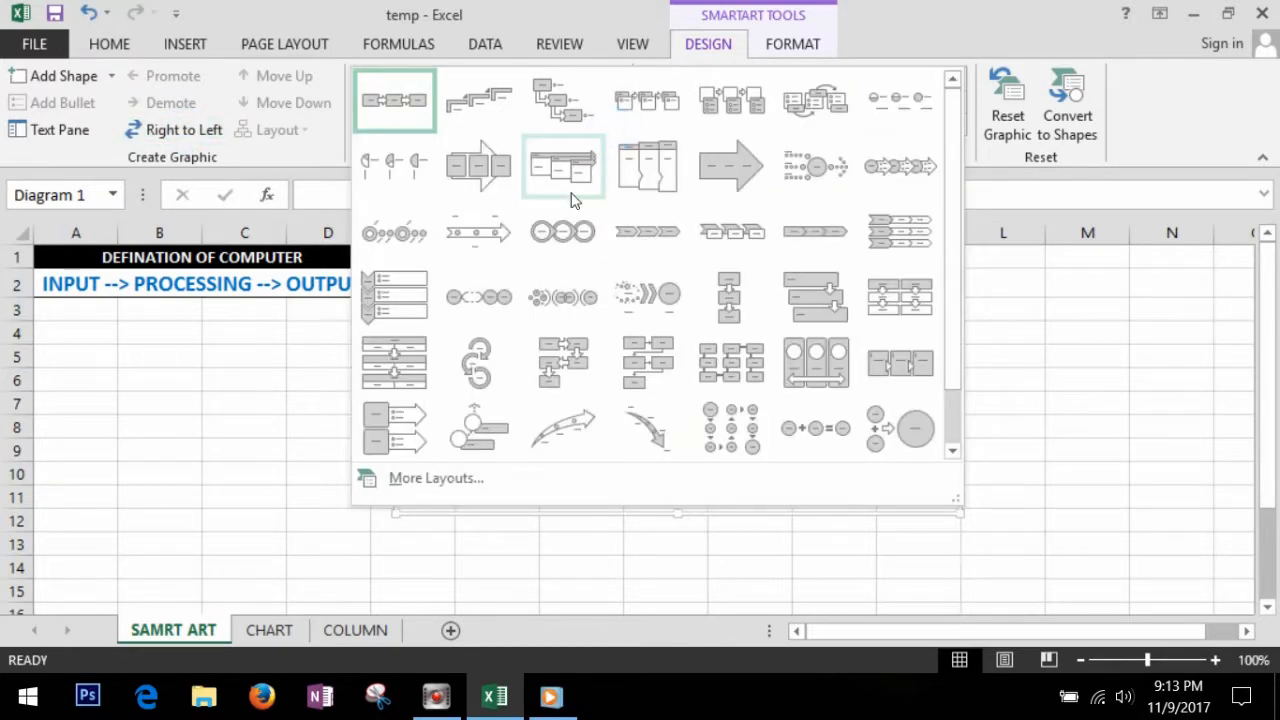
left_click(577, 228)
left_click(614, 128)
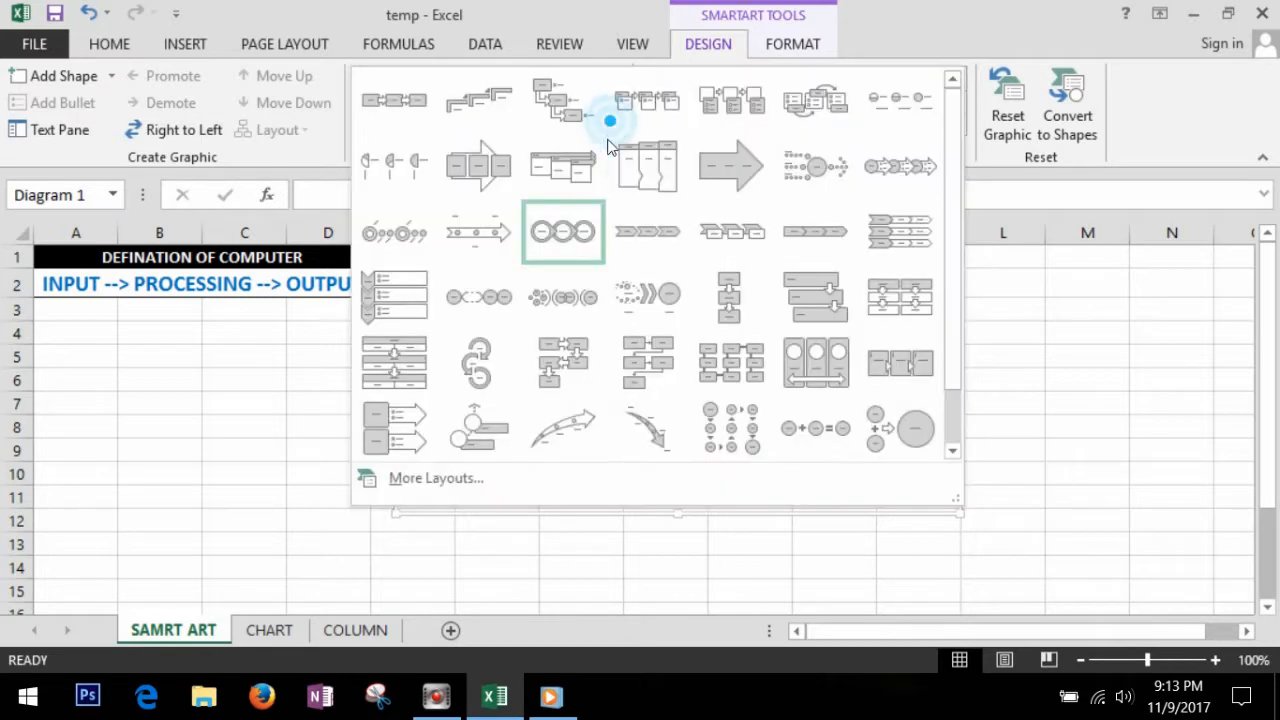
left_click(650, 230)
left_click(615, 128)
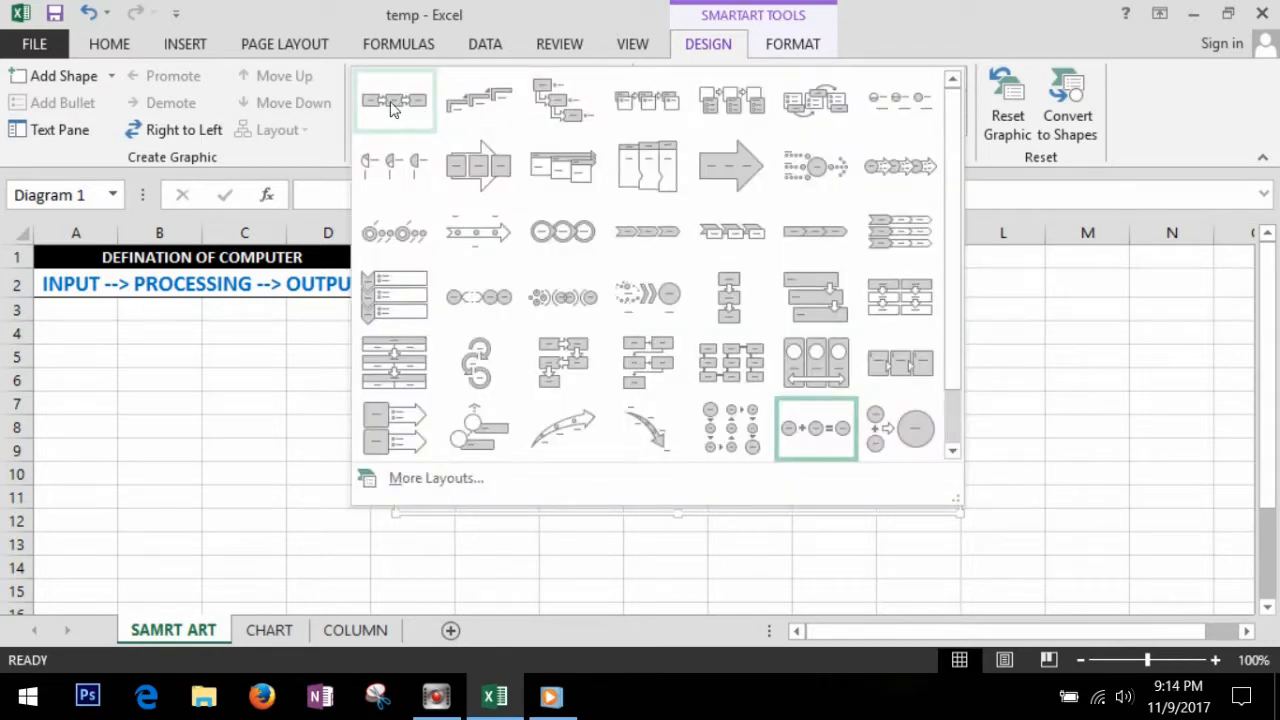
left_click(479, 165)
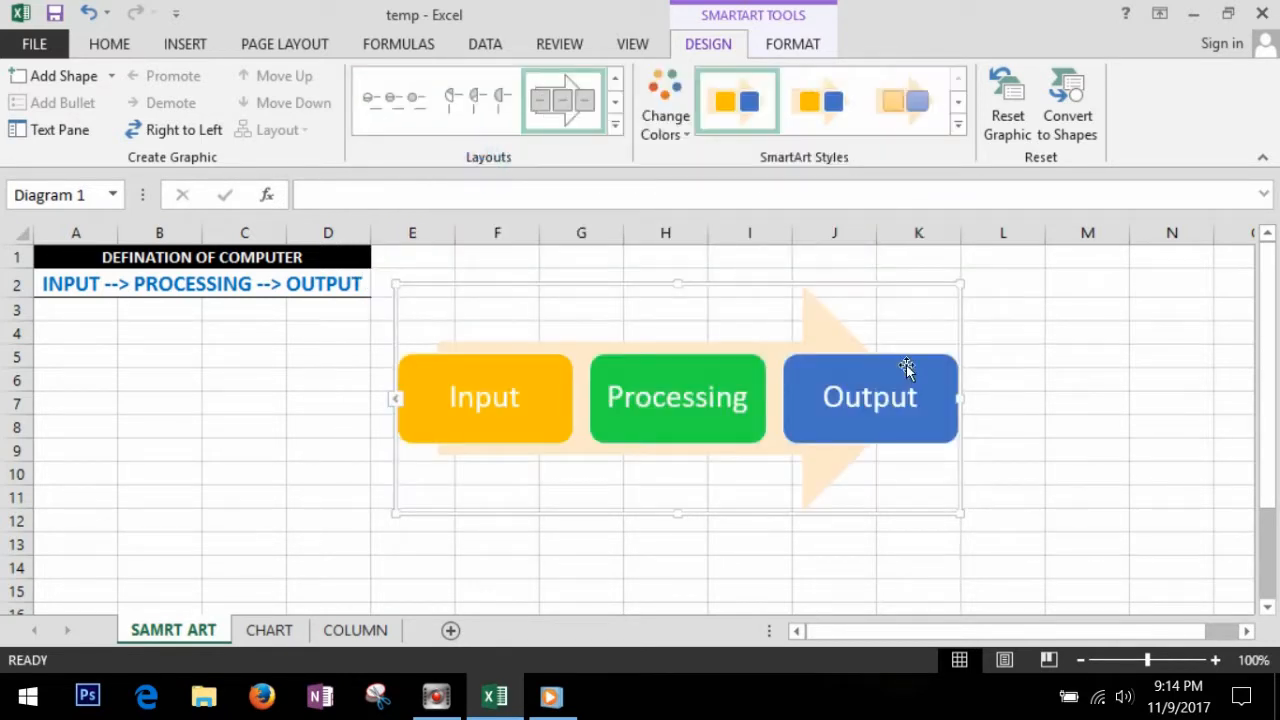
Step: Fill the background of the SmartArt diagram with light gold and change its outline weight
left_click(959, 126)
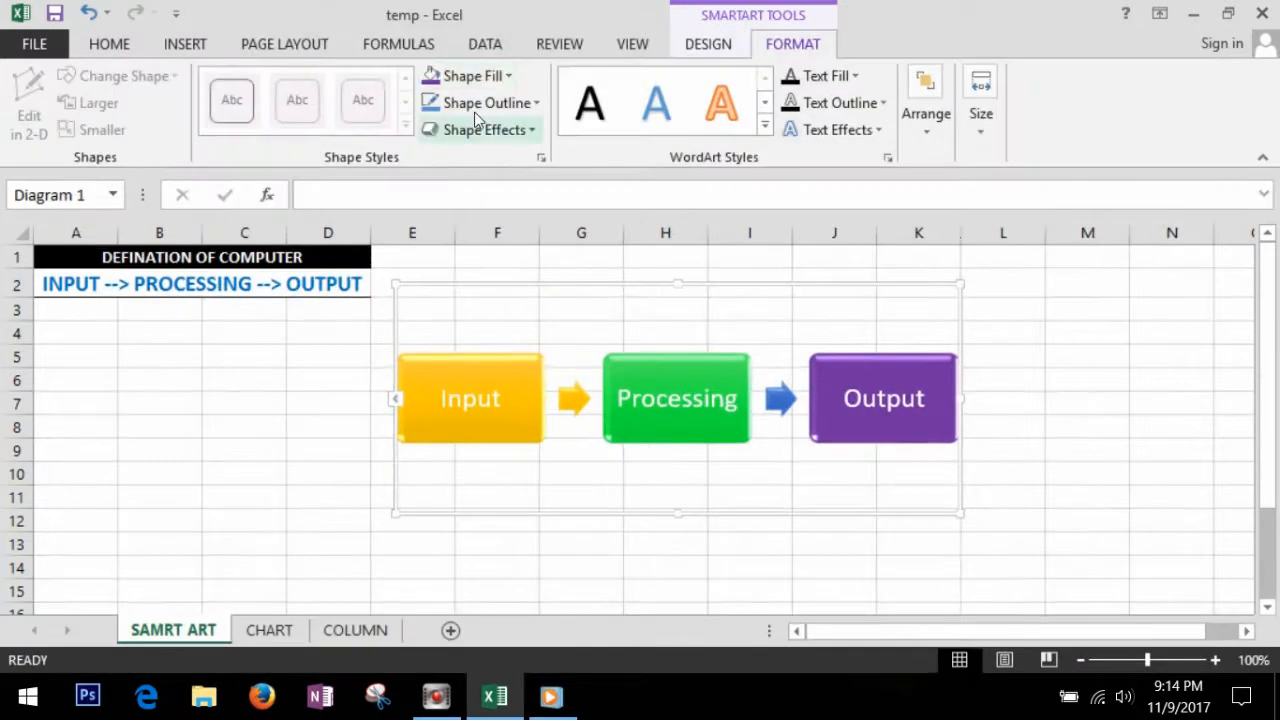
left_click(506, 77)
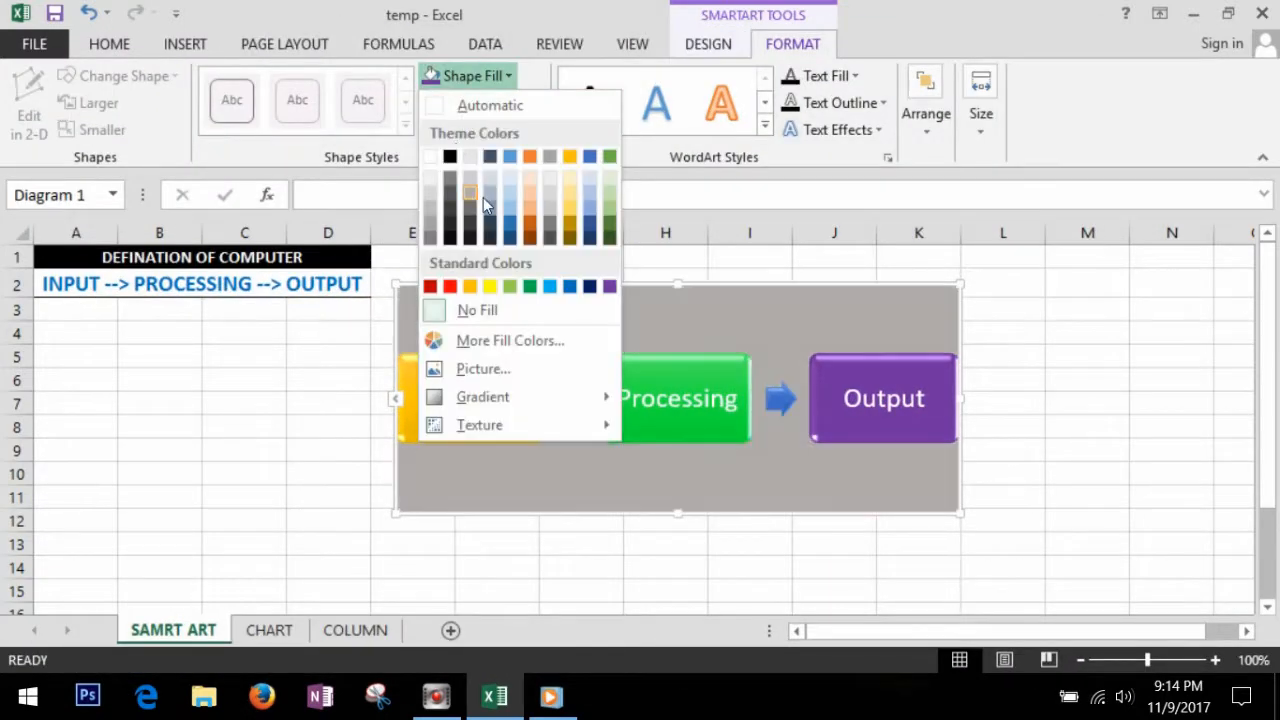
left_click(572, 200)
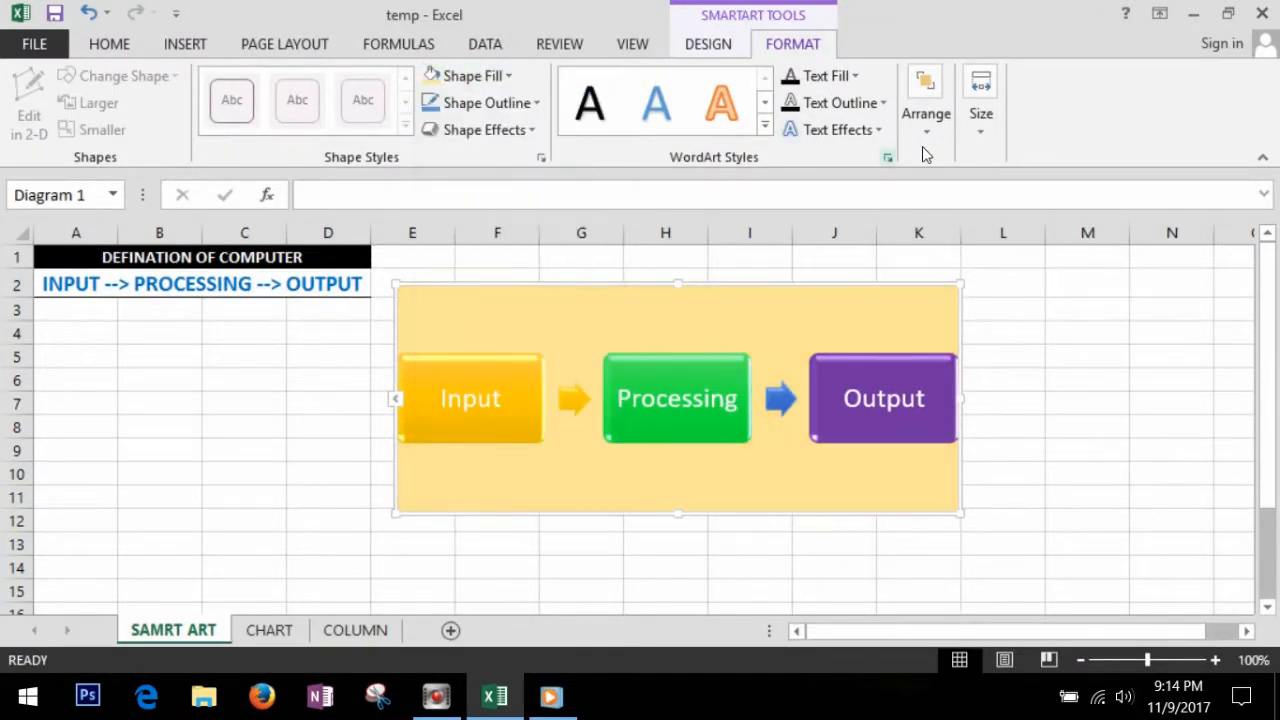
left_click(520, 103)
mouse_move(530, 396)
left_click(740, 531)
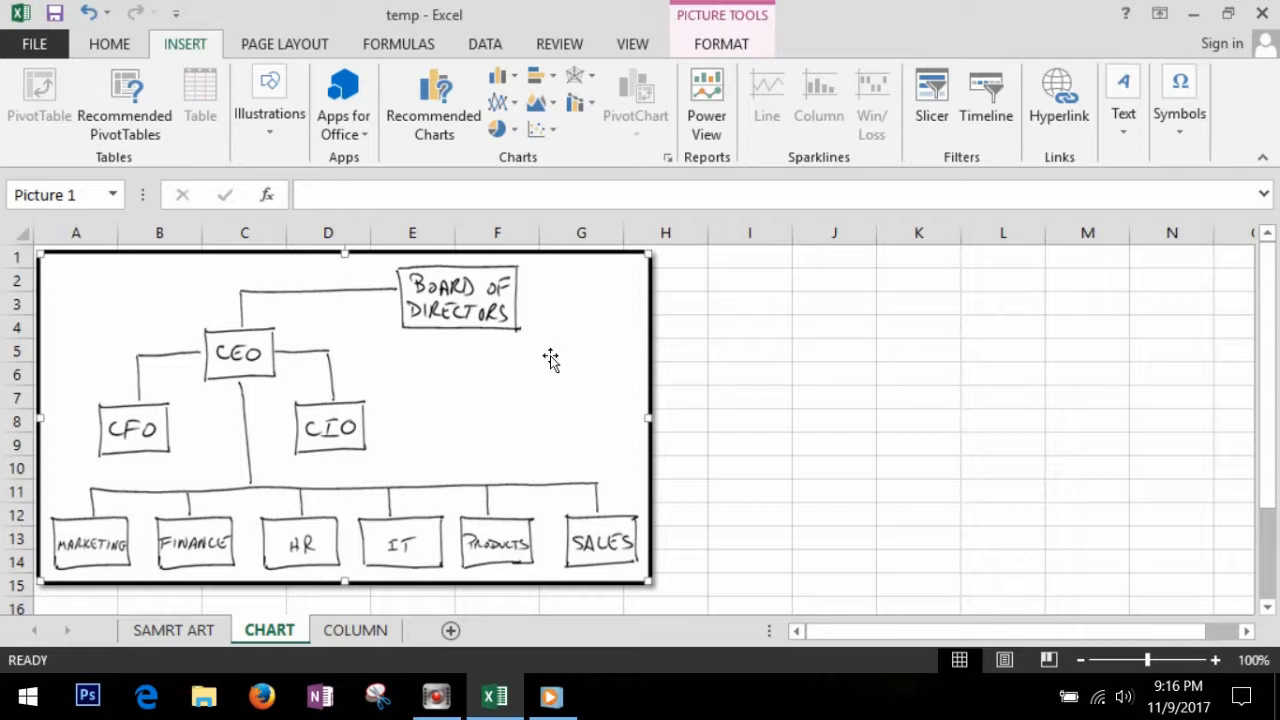
Step: Insert an Organization Chart SmartArt graphic from the Hierarchy category and place it beside the hand-drawn sketch
left_click(269, 100)
left_click(423, 202)
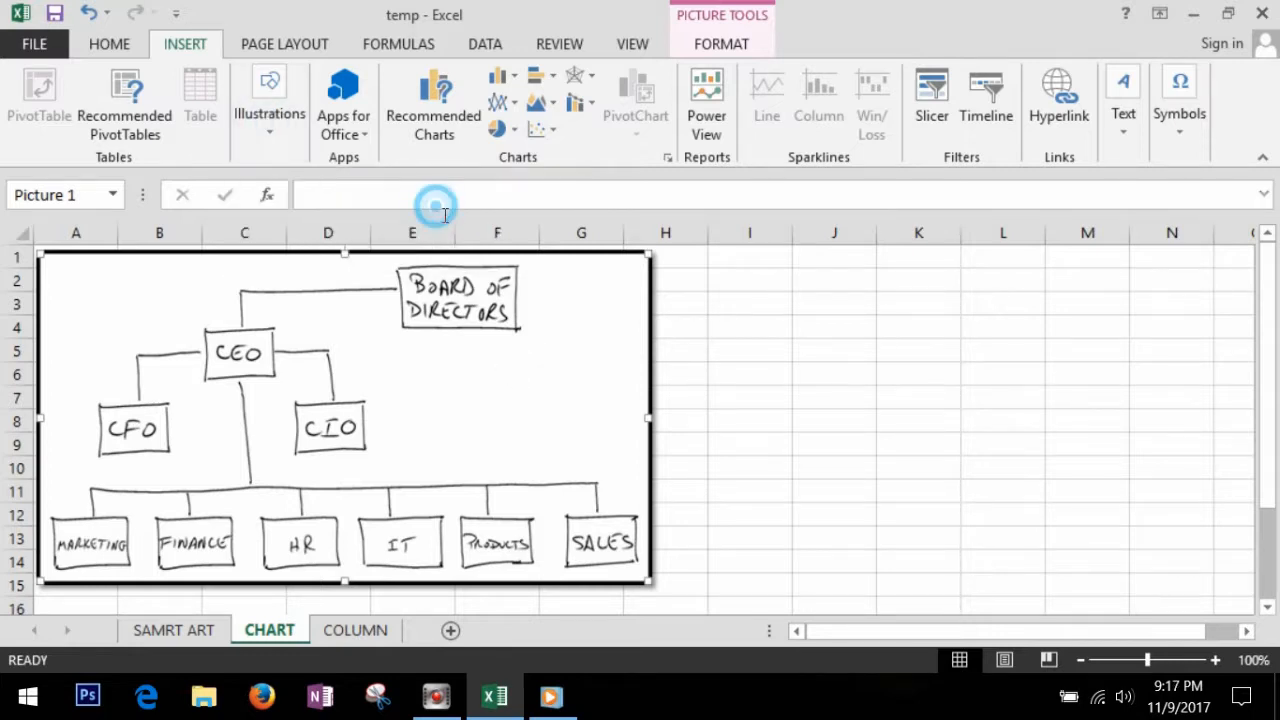
left_click(326, 289)
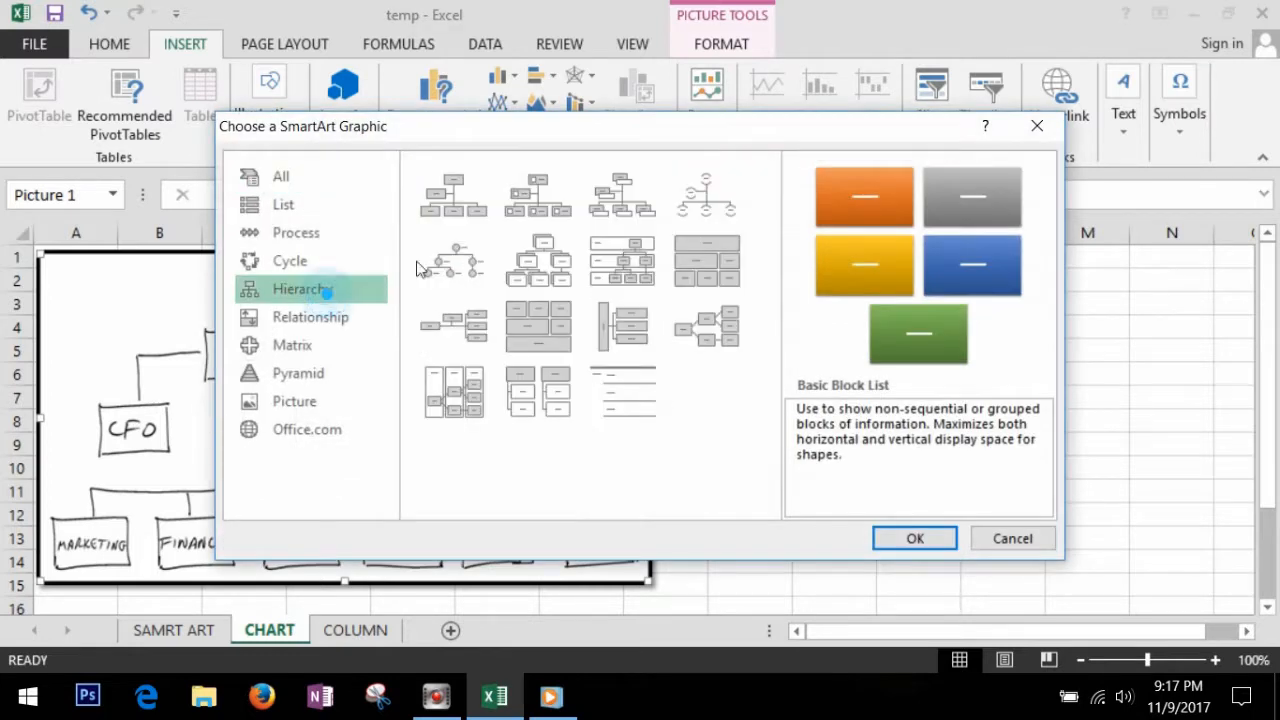
left_click(458, 208)
left_click(913, 539)
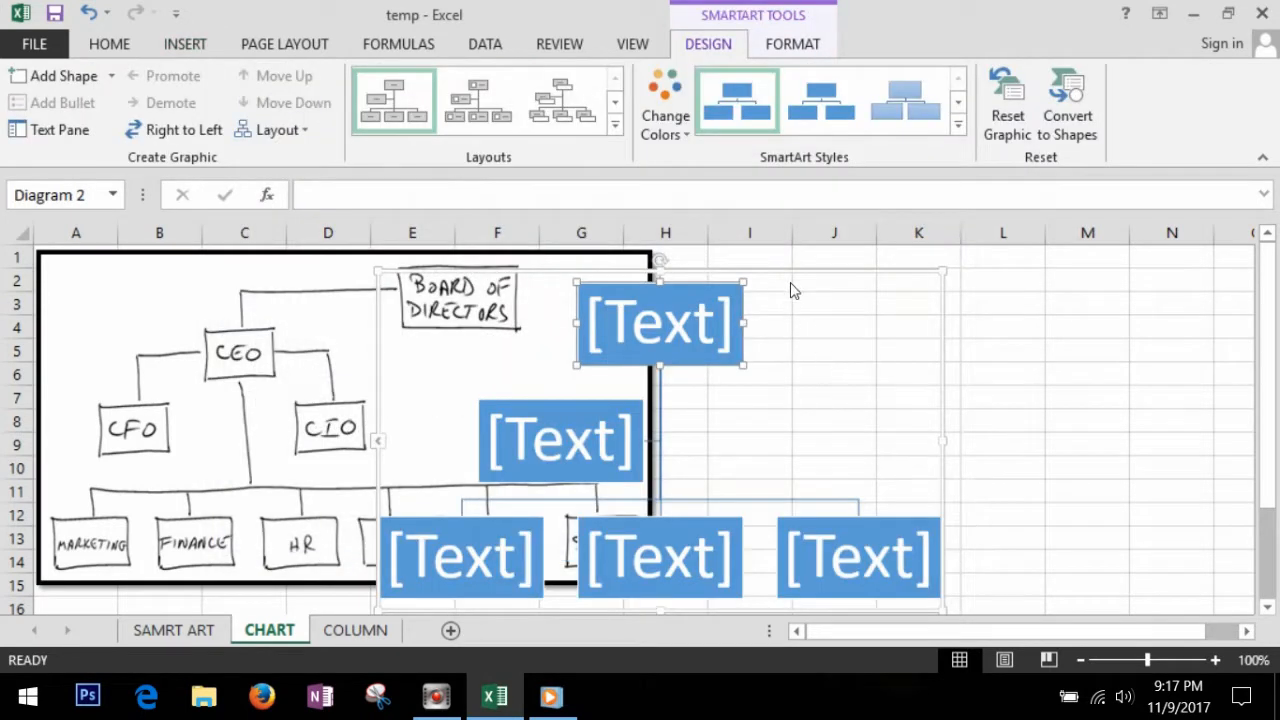
mouse_move(790, 290)
left_mouse_down()
mouse_move(1046, 271)
mouse_move(1037, 280)
left_mouse_up()
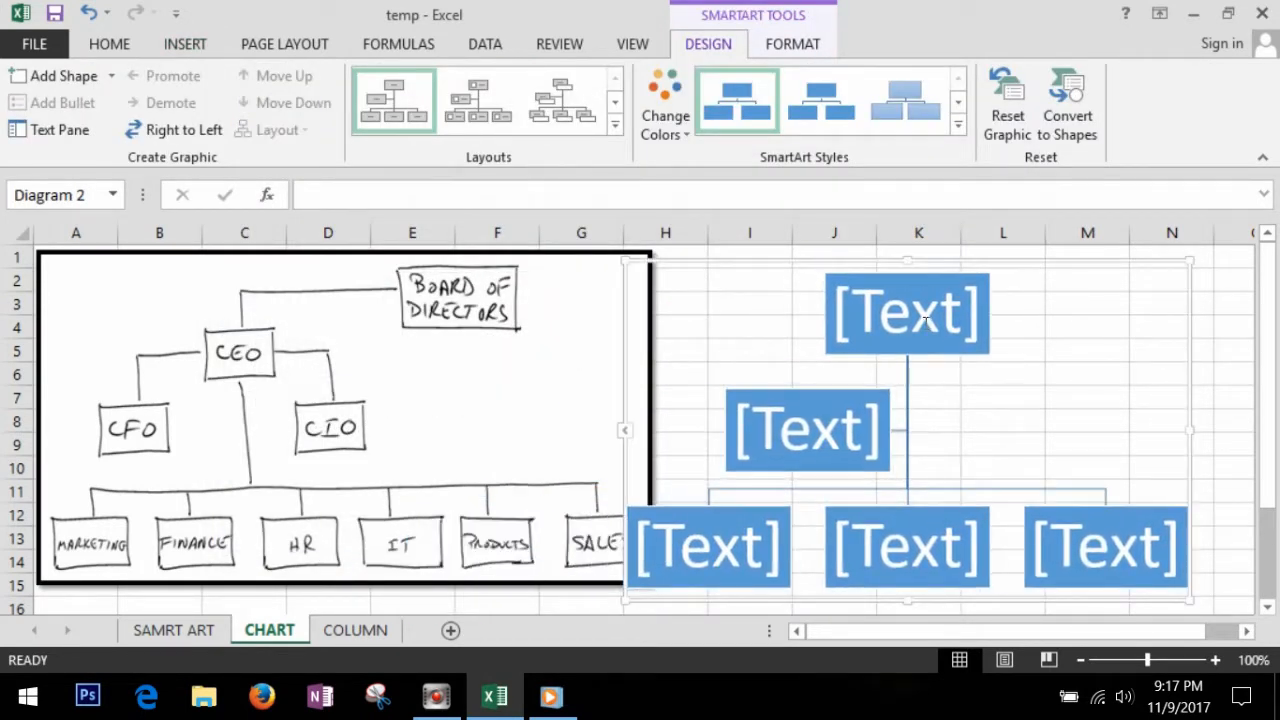
Step: Label the top box Board of Directors and reduce the boxes beneath it to a single one labelled CEO
left_click(926, 318)
type("Board of Directors")
left_click(843, 401)
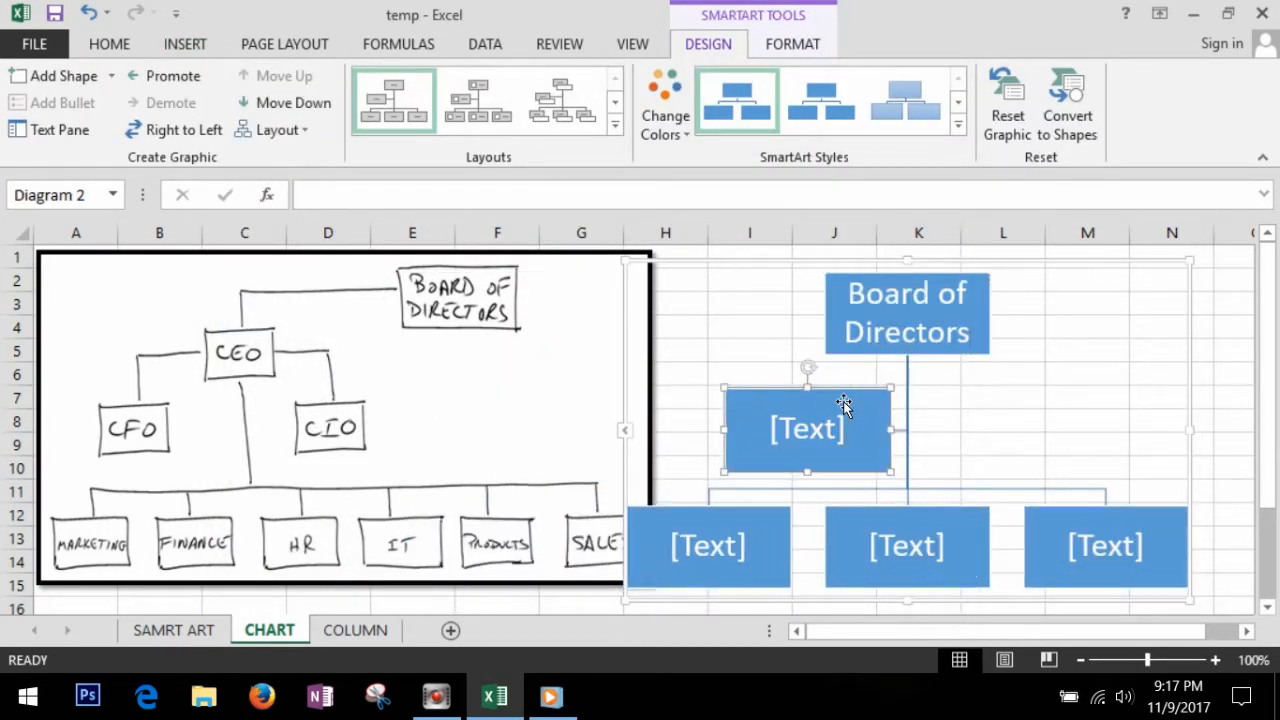
key("Delete")
key("Delete")
key("Delete")
left_click(917, 545)
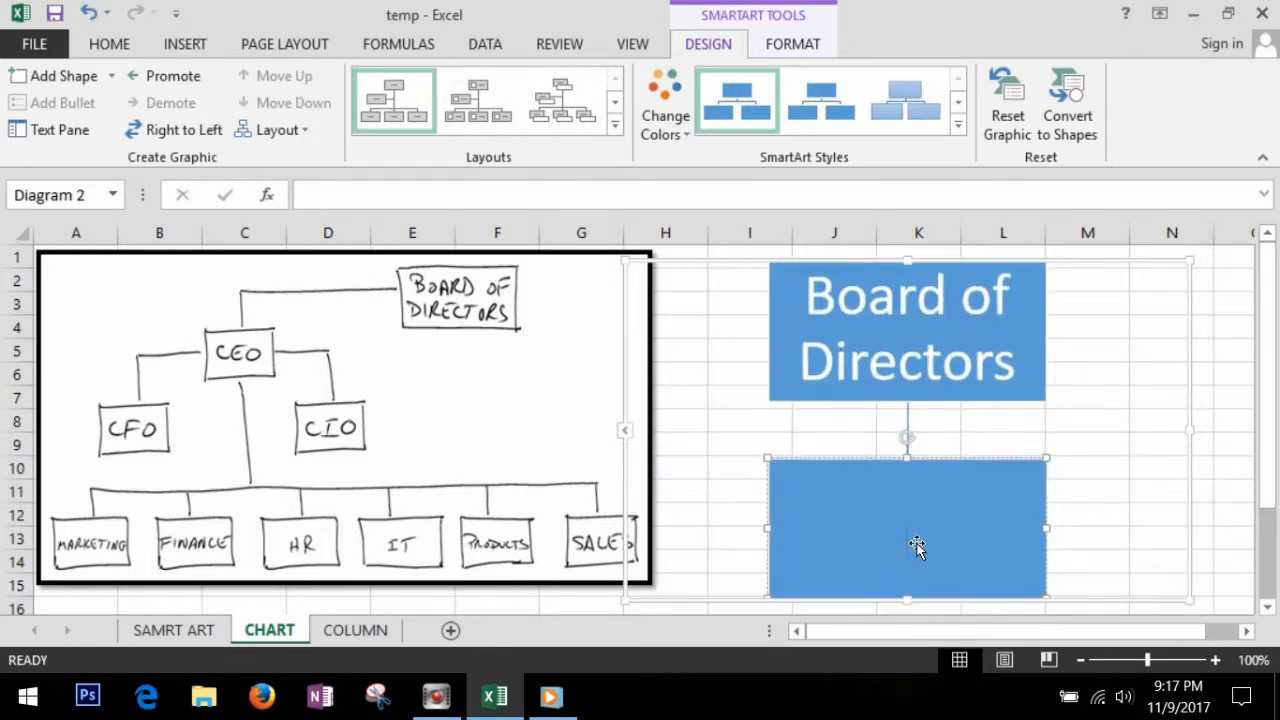
type("CEO")
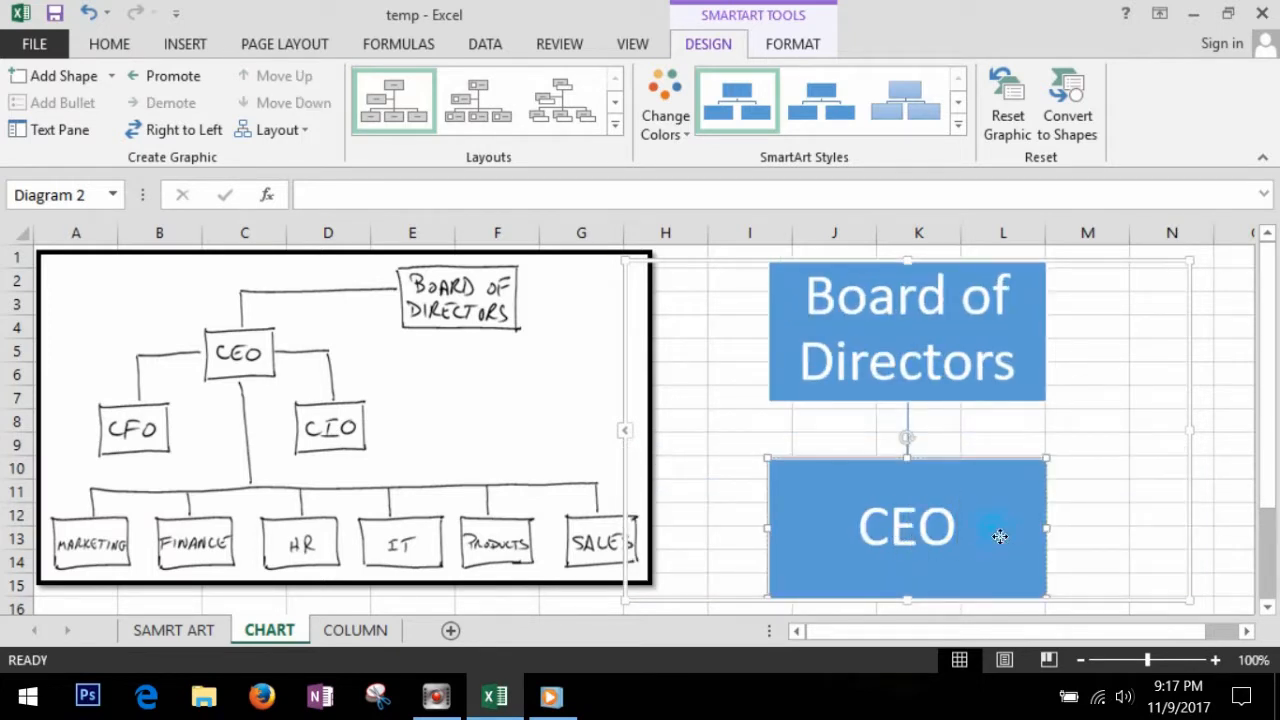
Step: Add two assistant boxes labelled CFO and CIO under CEO, shifting the diagram so the text pane covers less of the sketch
left_click(630, 434)
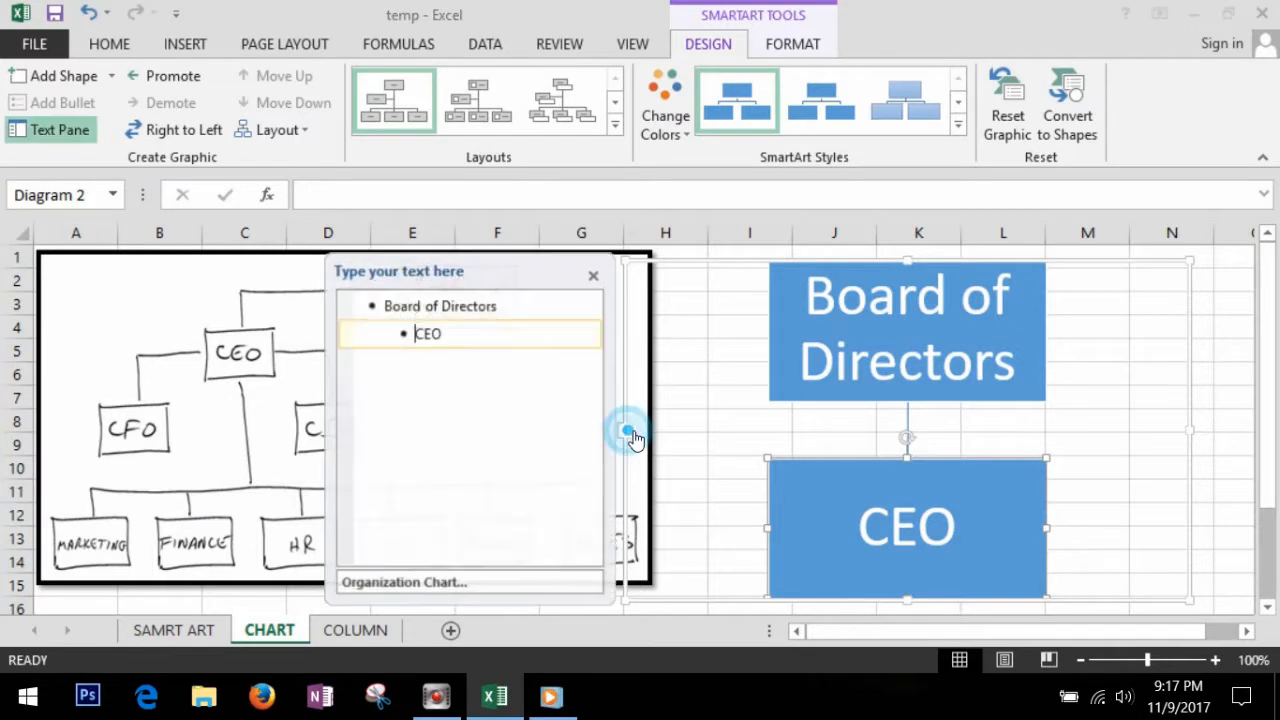
key("Return")
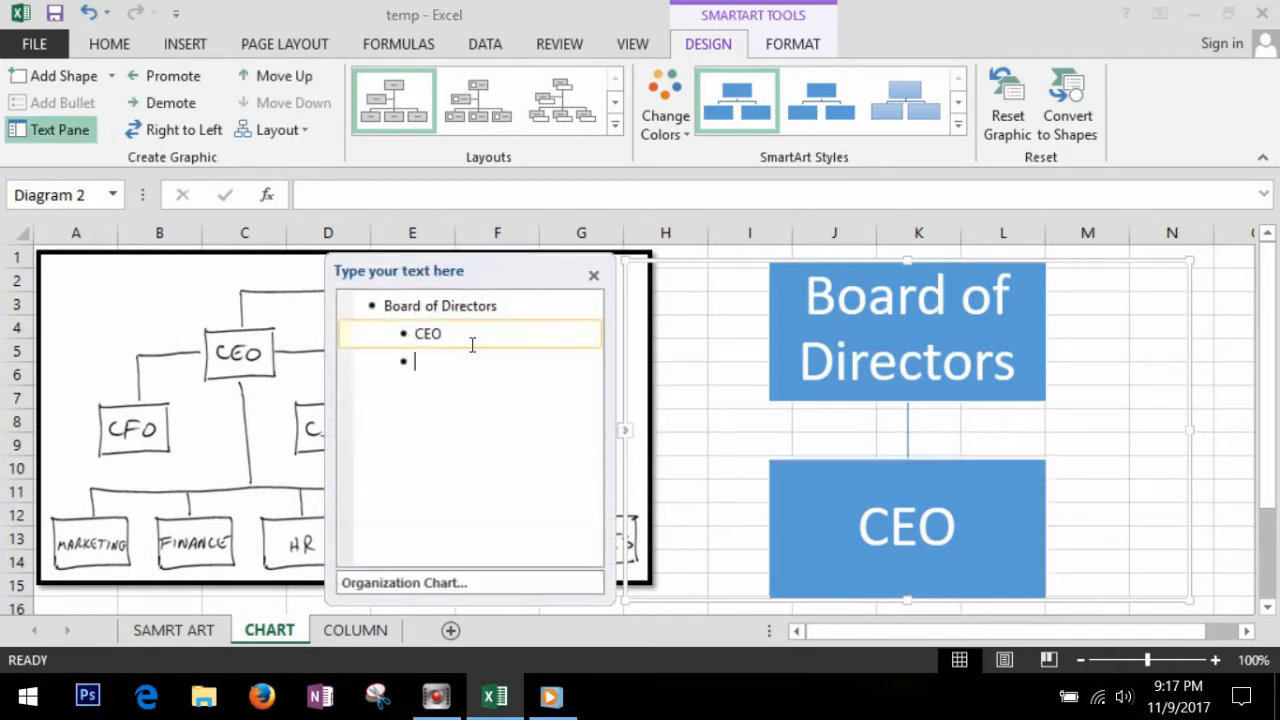
key("BackSpace")
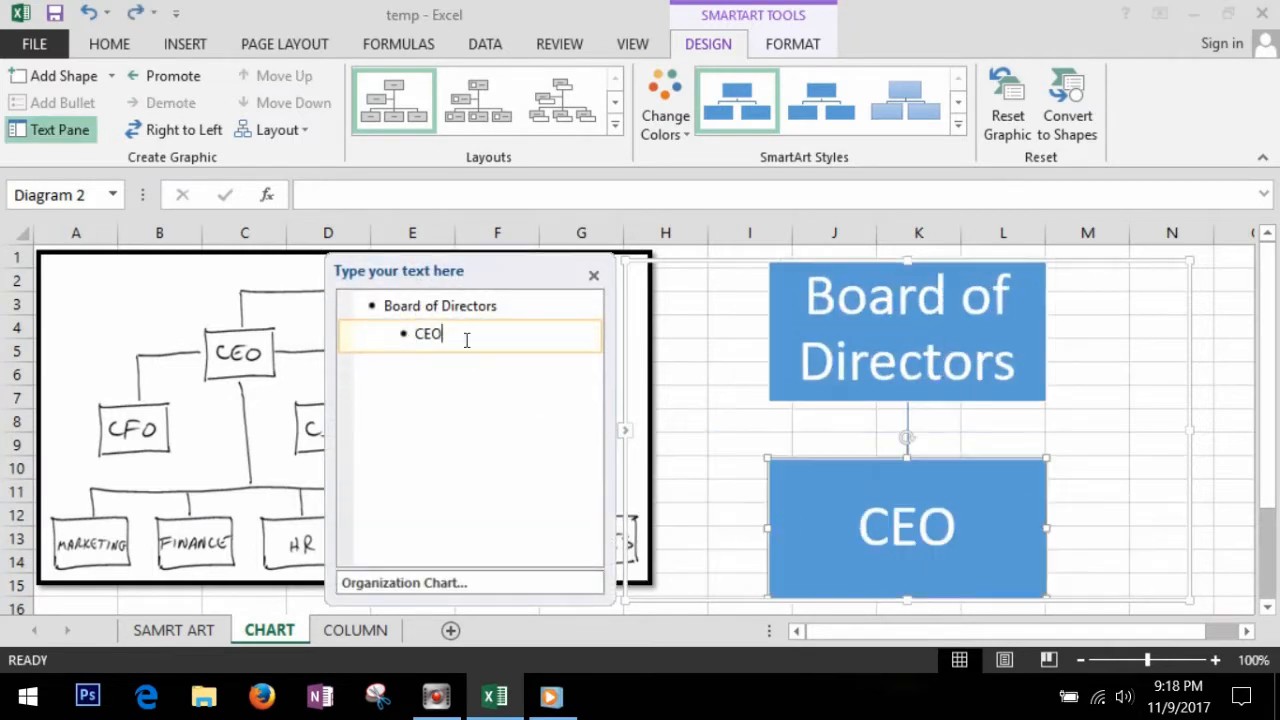
left_click(111, 75)
left_click(100, 217)
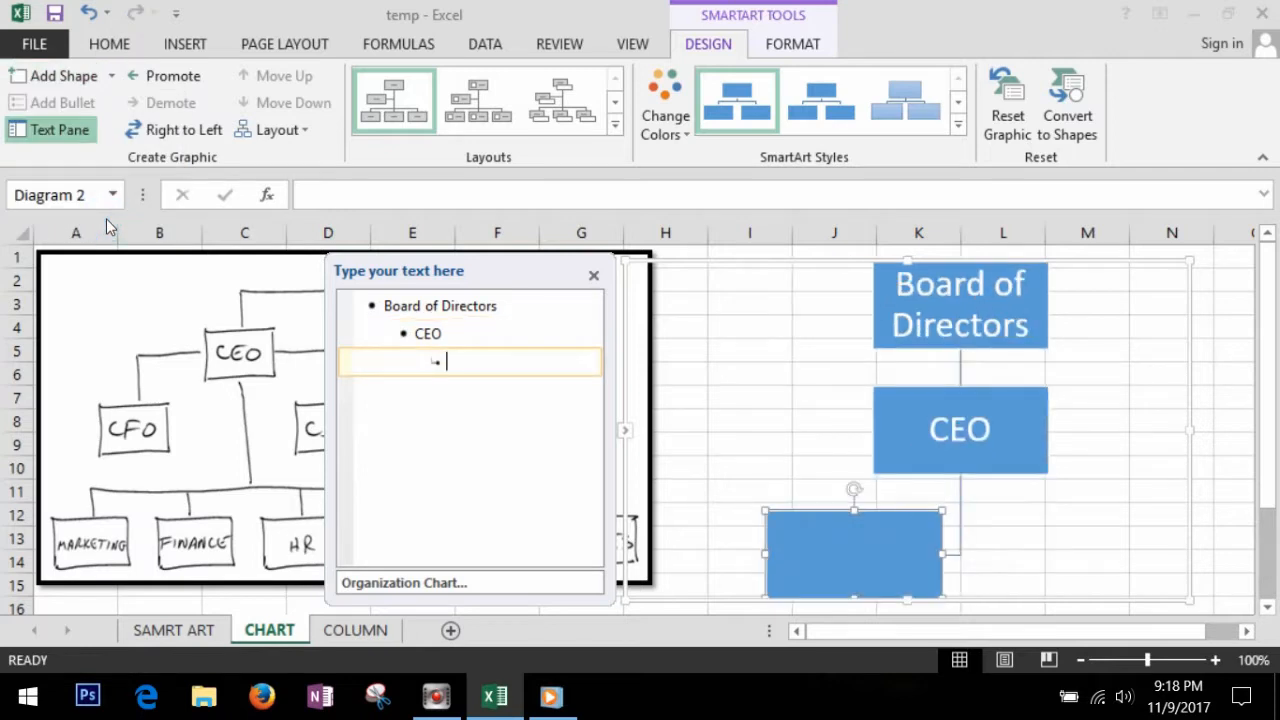
type("CFO")
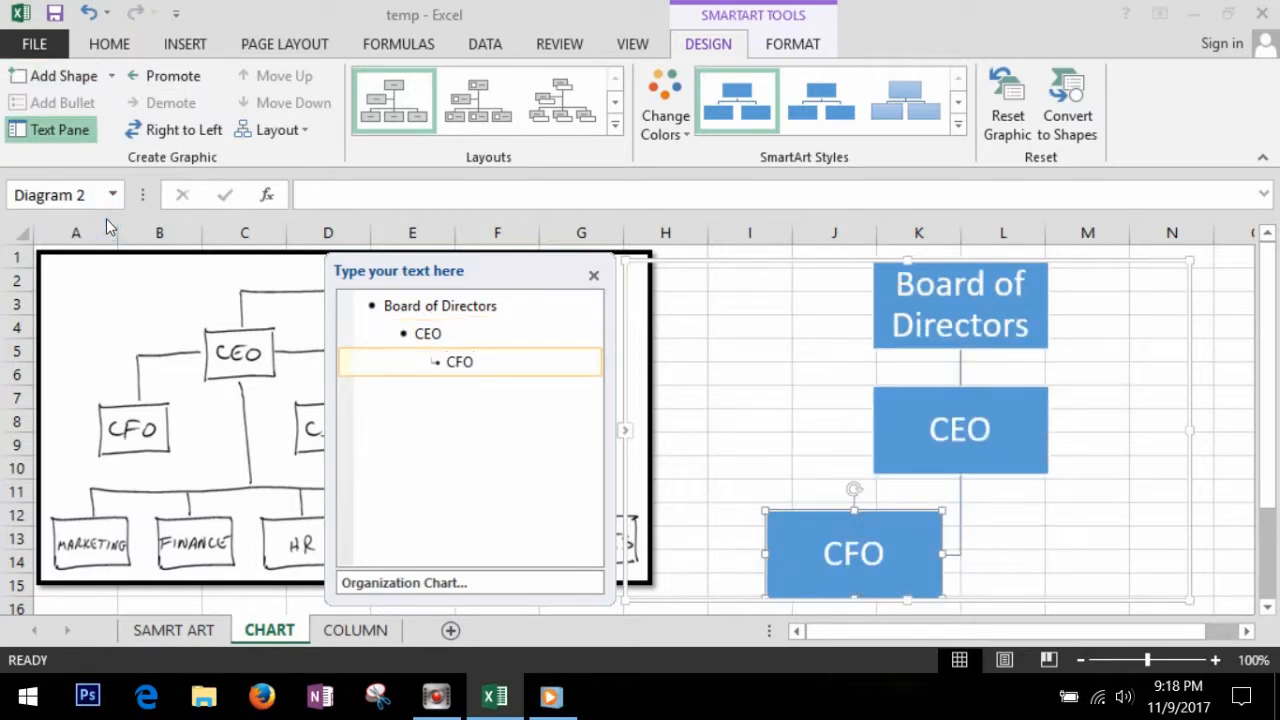
key("Return")
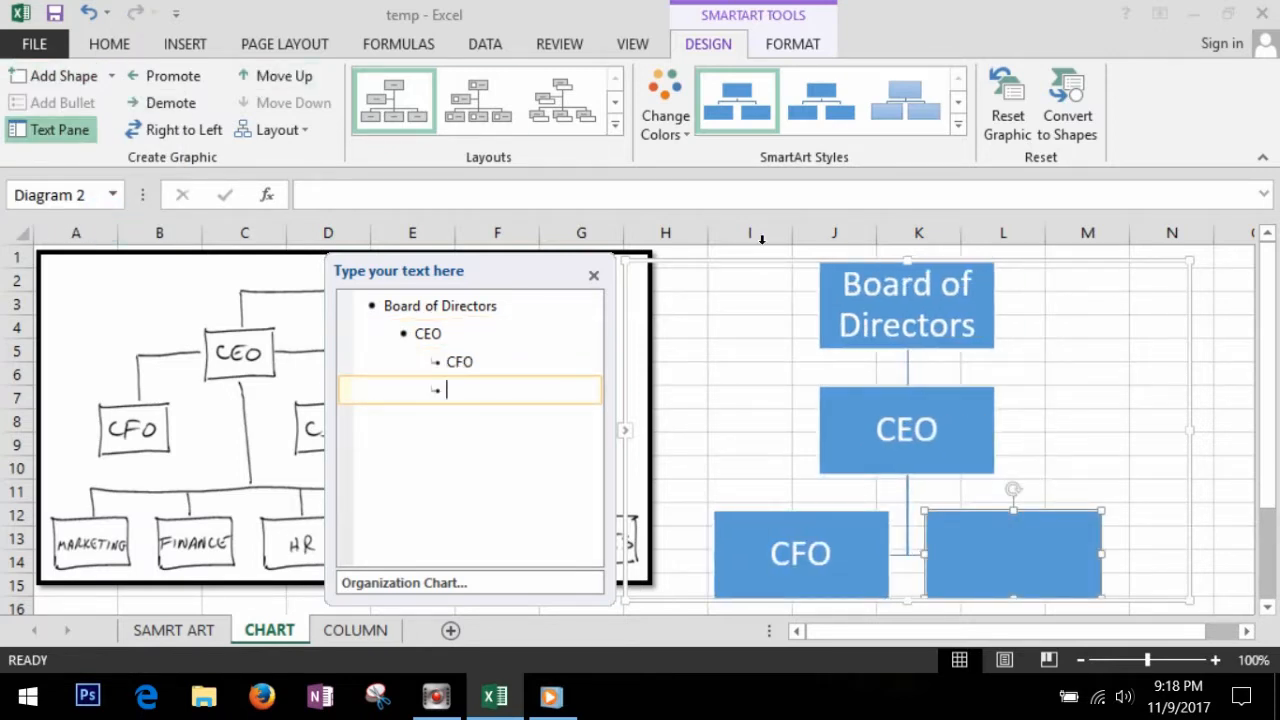
left_click_drag(738, 274, 881, 268)
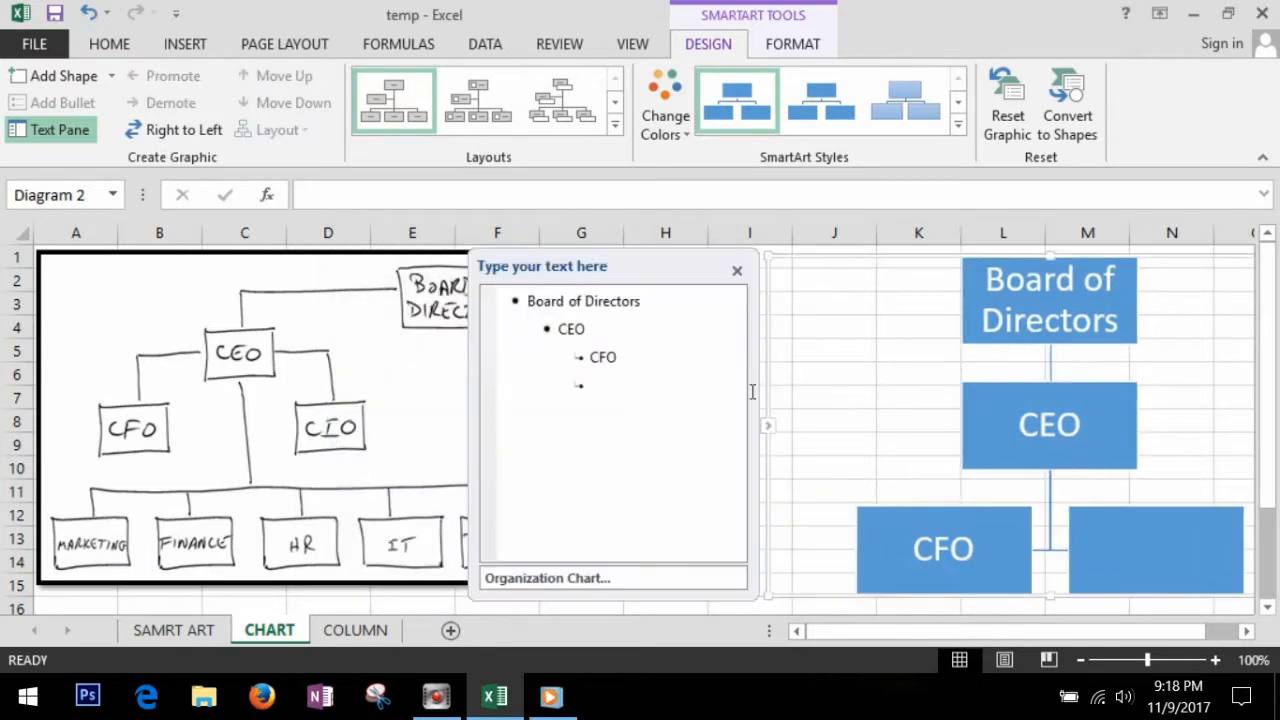
left_click(624, 390)
type("CIO")
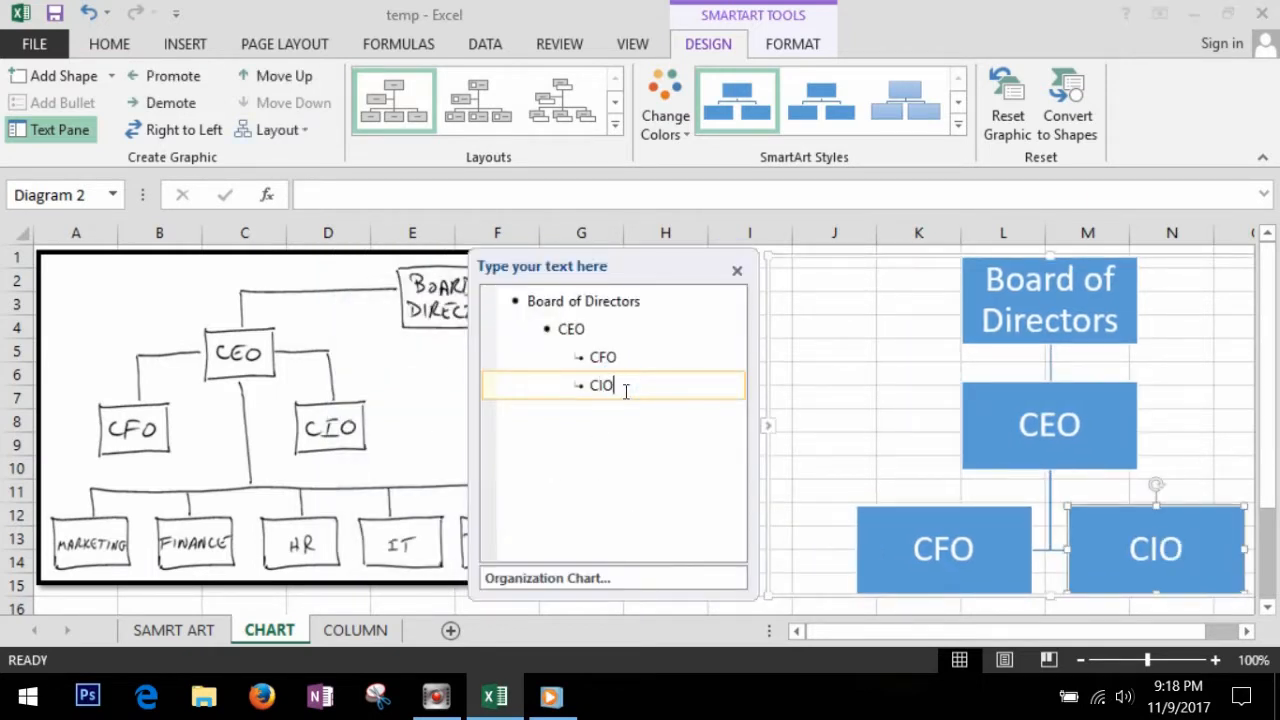
Step: Add Marketing and Finance as subordinate boxes one level below CEO
key("Up")
key("Up")
left_click(618, 335)
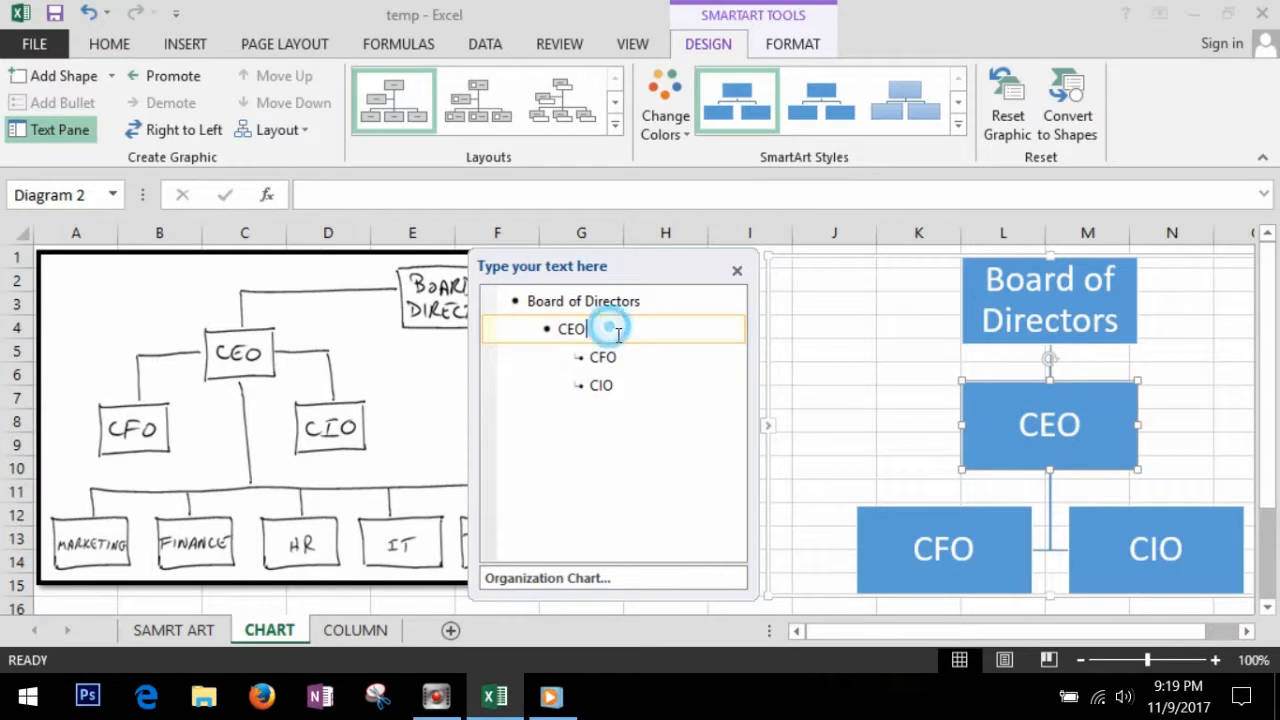
key("Return")
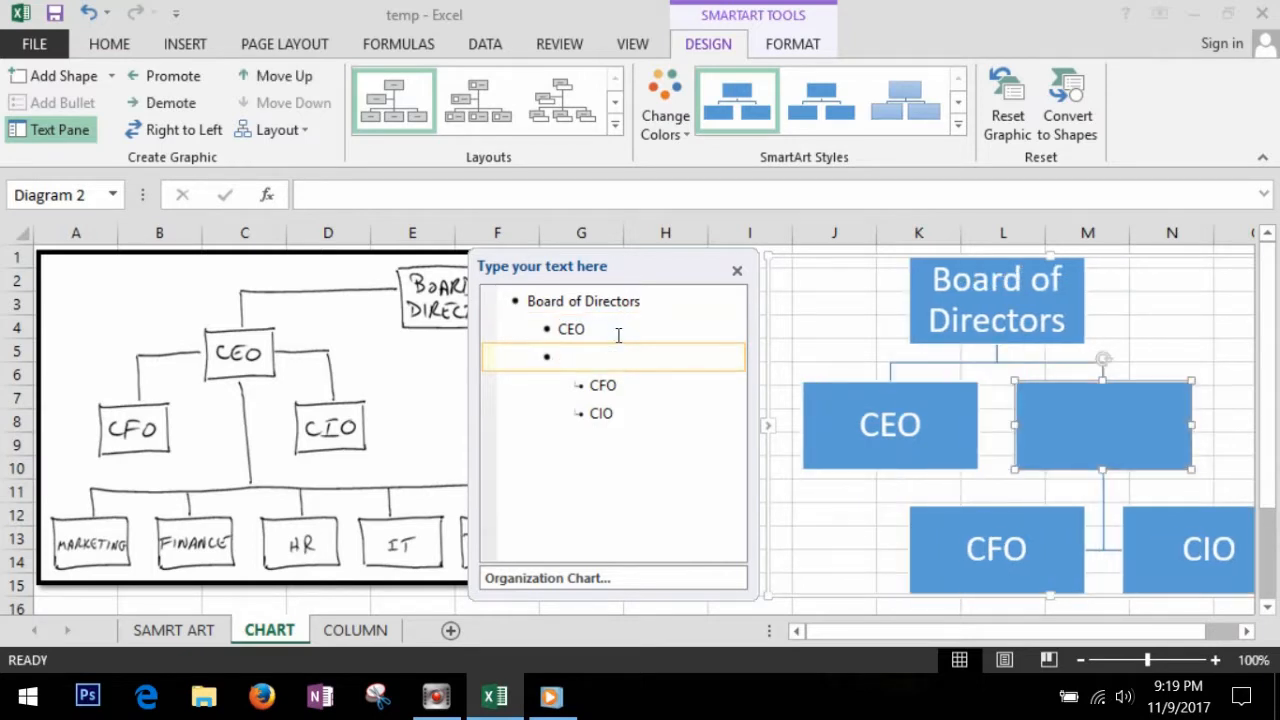
key("Tab")
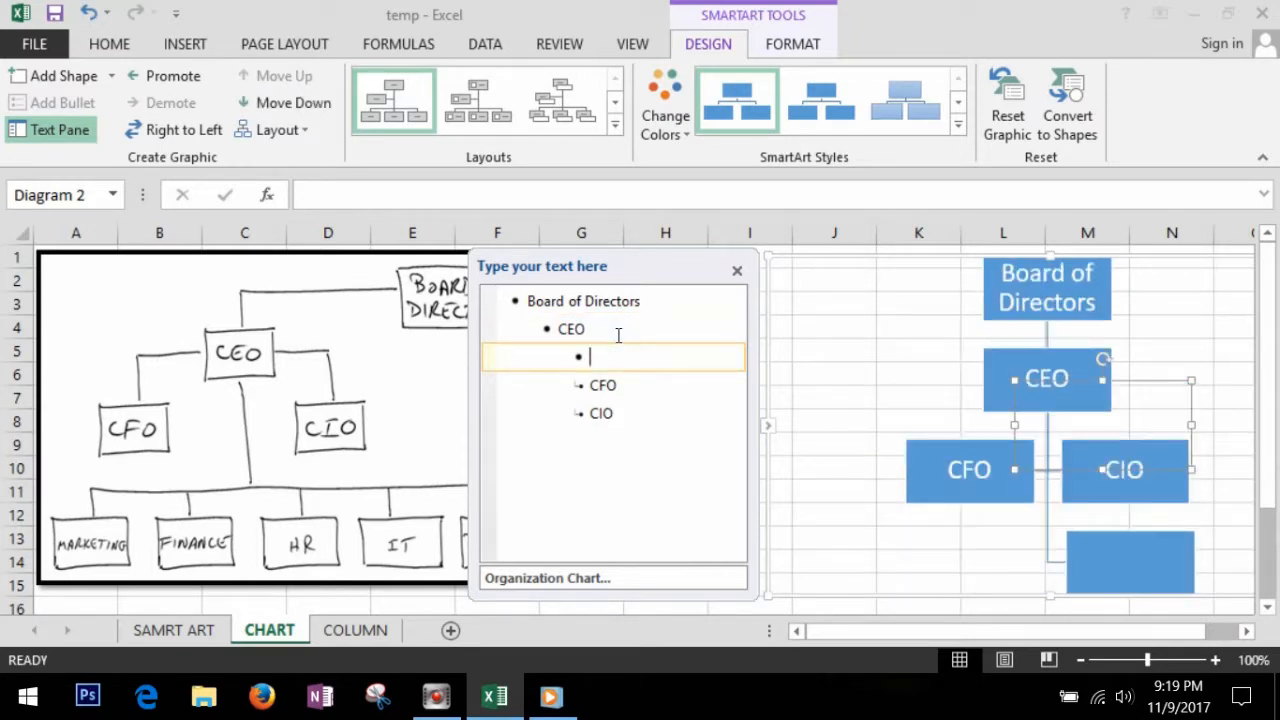
type("Marketing")
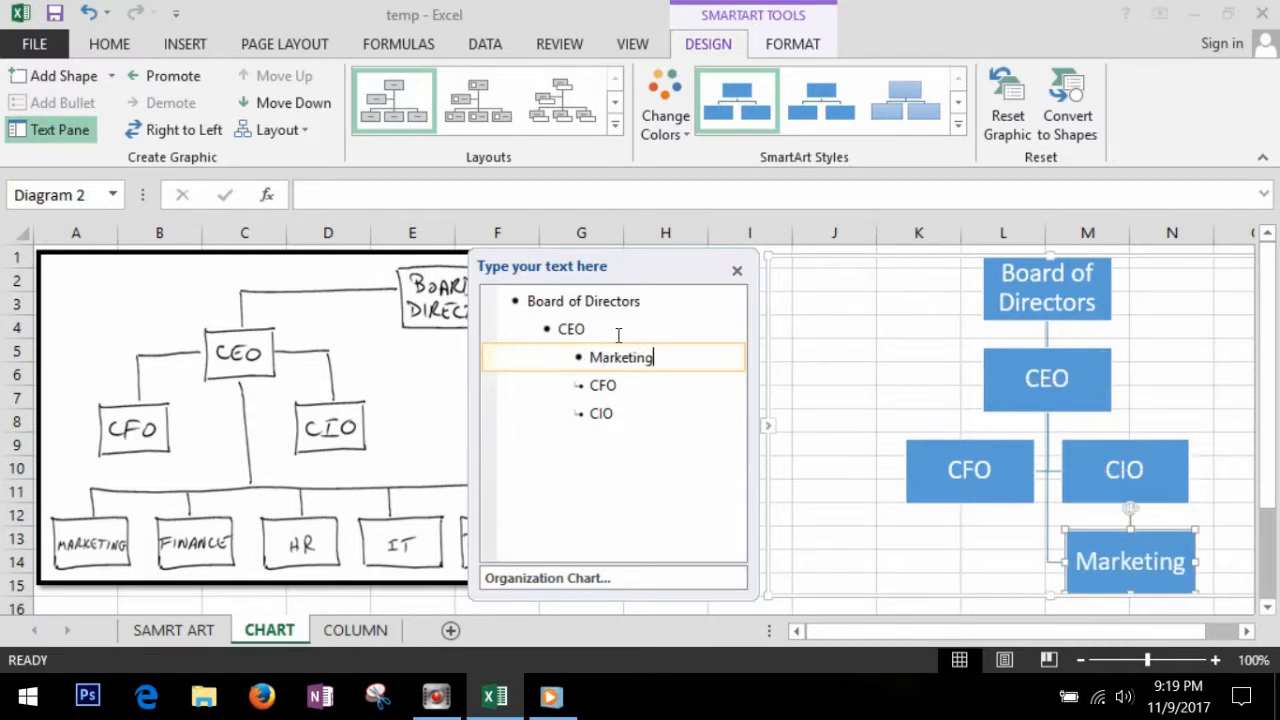
key("Return")
type("Finance")
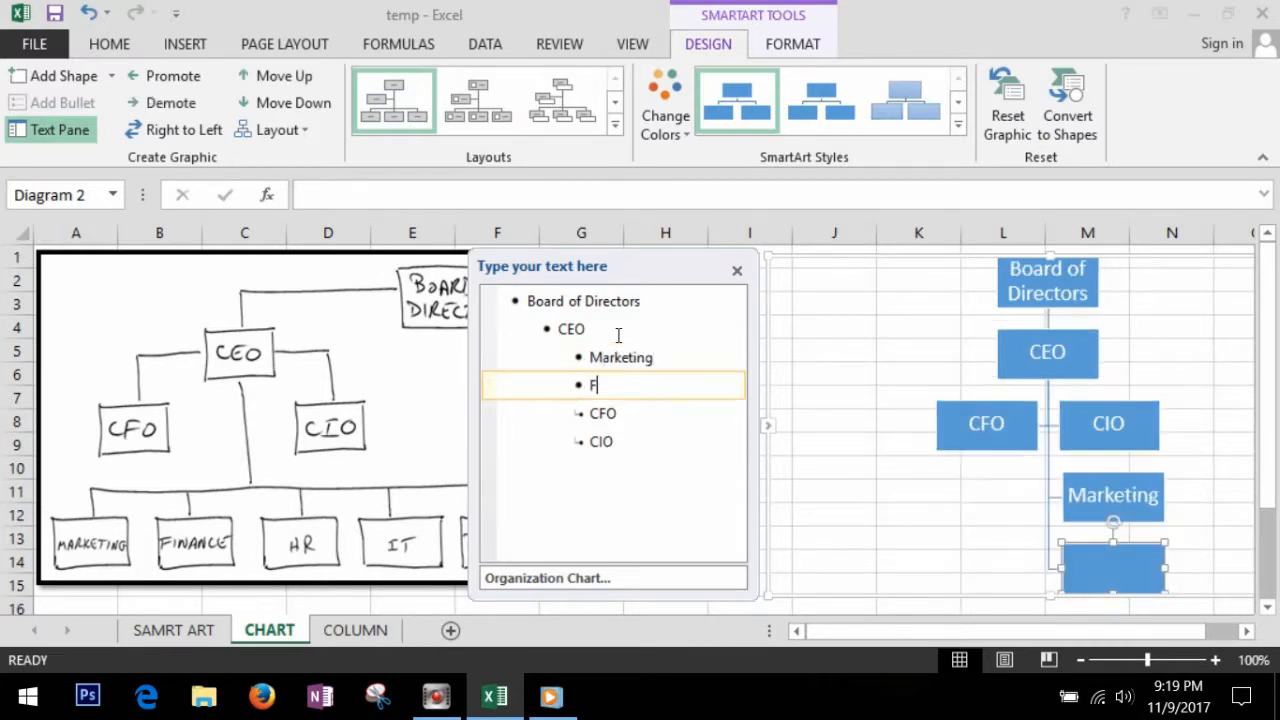
Step: Continue the subordinate level under CEO with boxes for HR, IT, Sales and Products
key("Return")
type("HR")
key("Return")
type("IT")
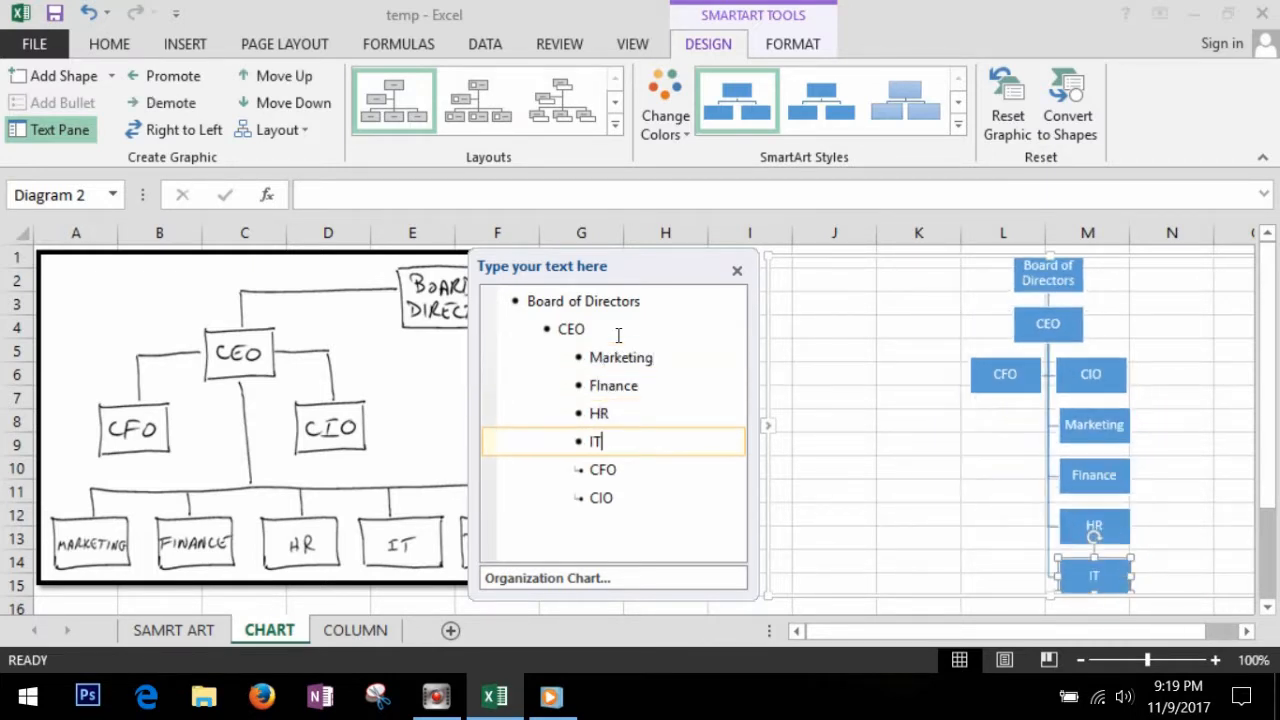
key("Return")
type("Sales")
key("Return")
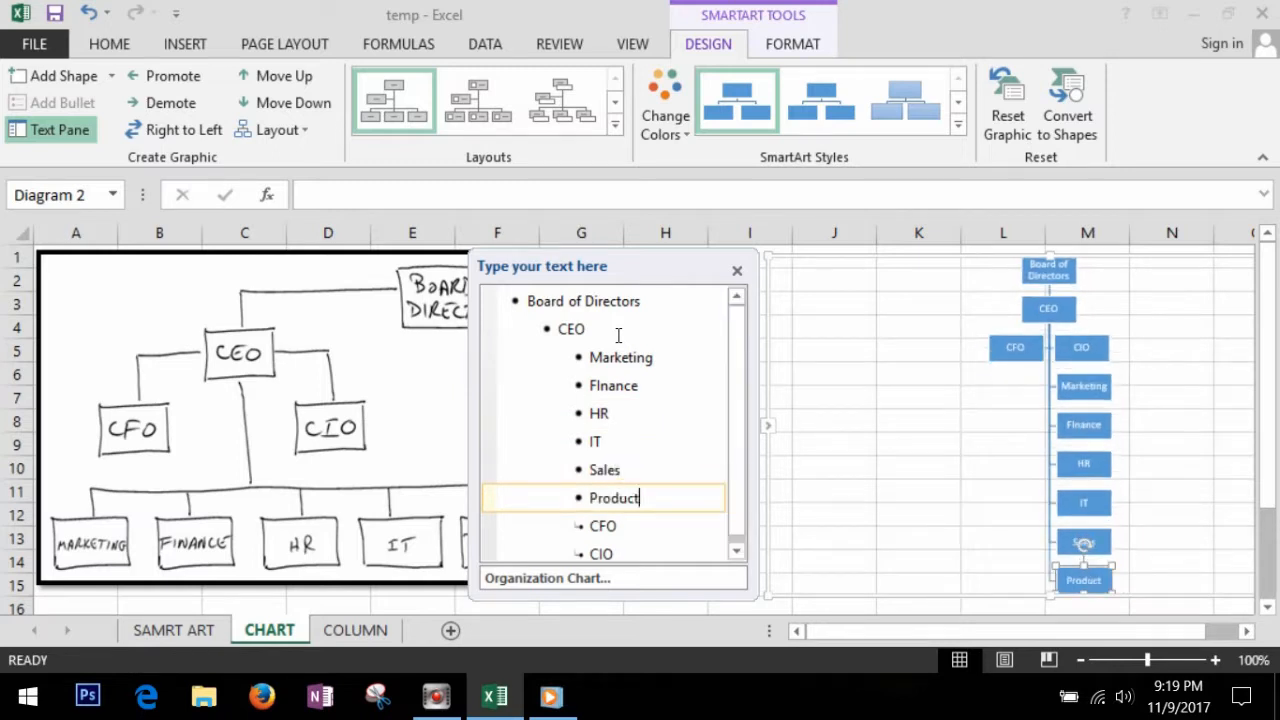
Step: Close the text pane, place the chart beside the sketch and switch it to the Name and Title Organization Chart layout
left_click(777, 430)
left_click_drag(836, 260, 683, 327)
left_click_drag(779, 315, 763, 287)
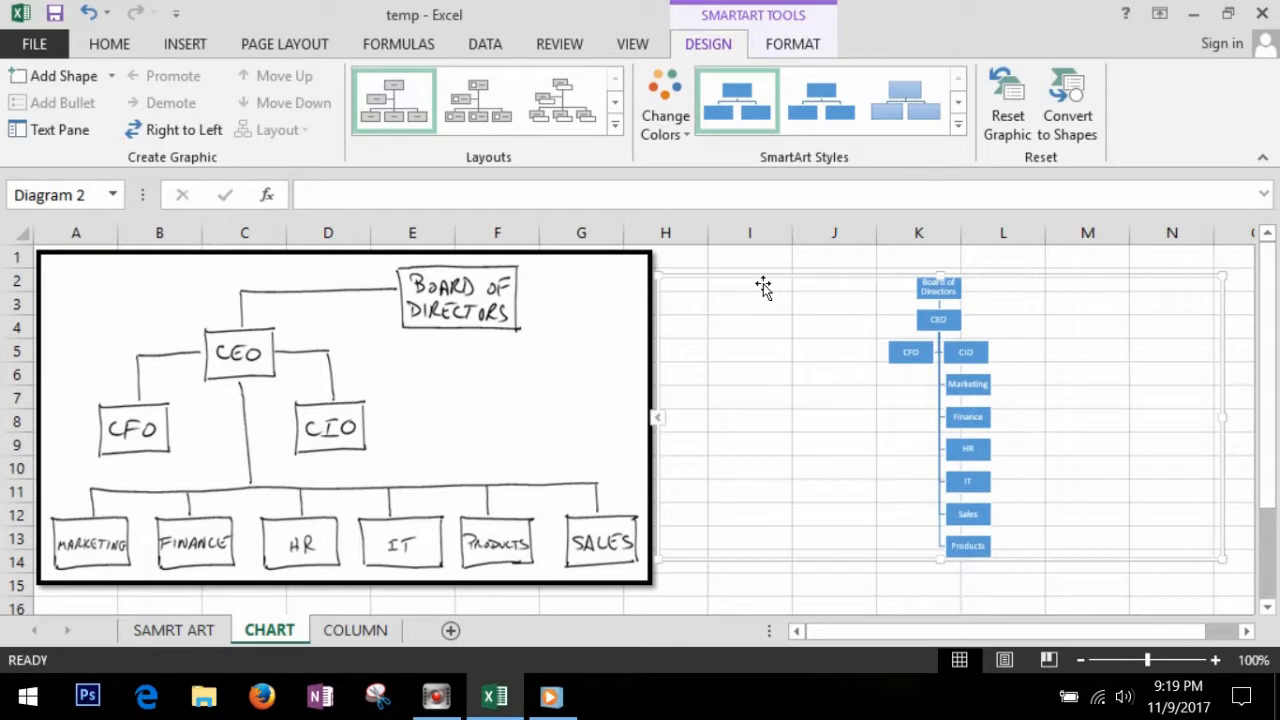
left_click(558, 106)
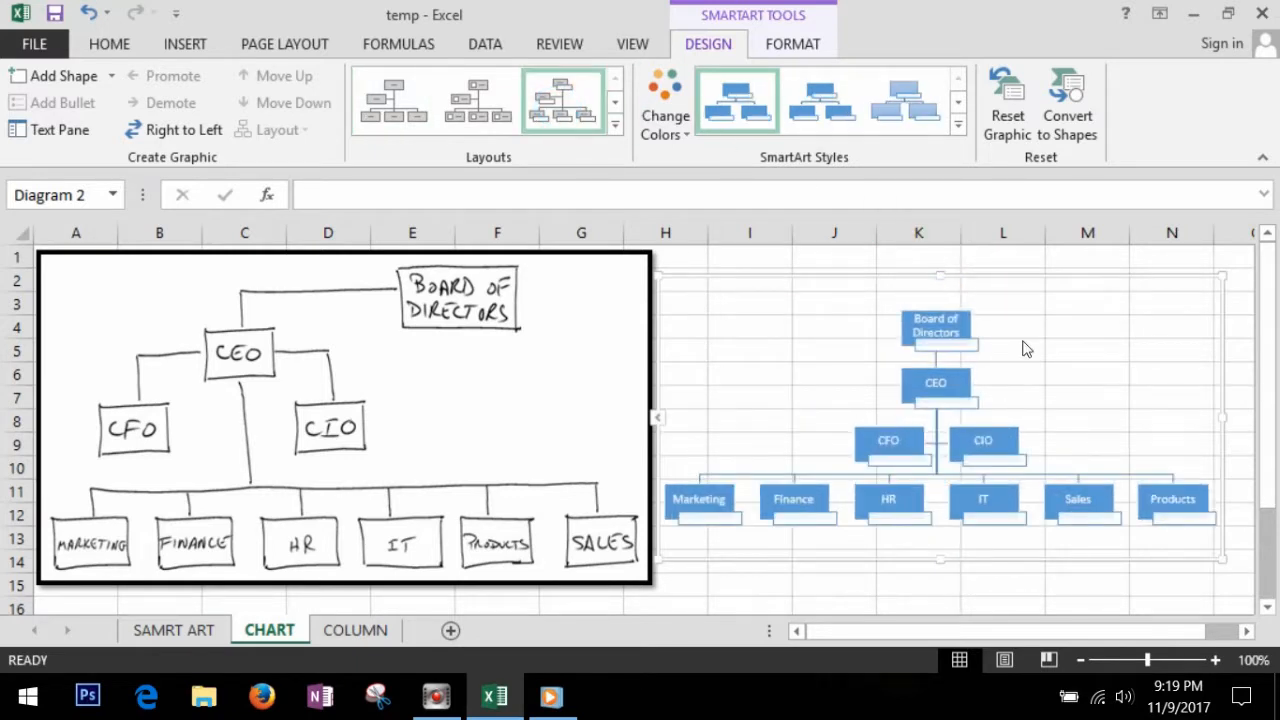
left_click(1076, 368)
Step: Apply a Colorful variation with grey, gold, blue and green levels to the organization chart, and give it a shaded SmartArt style
left_click(665, 115)
left_click(937, 296)
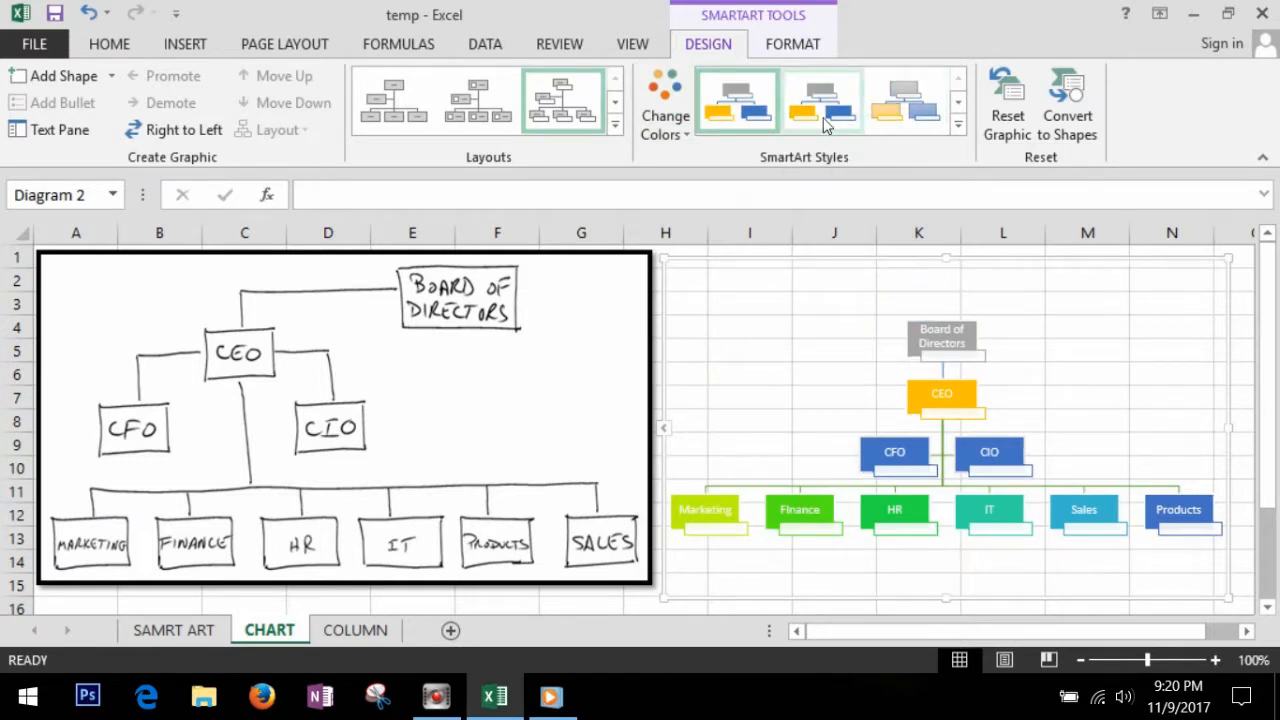
left_click(958, 124)
left_click(741, 193)
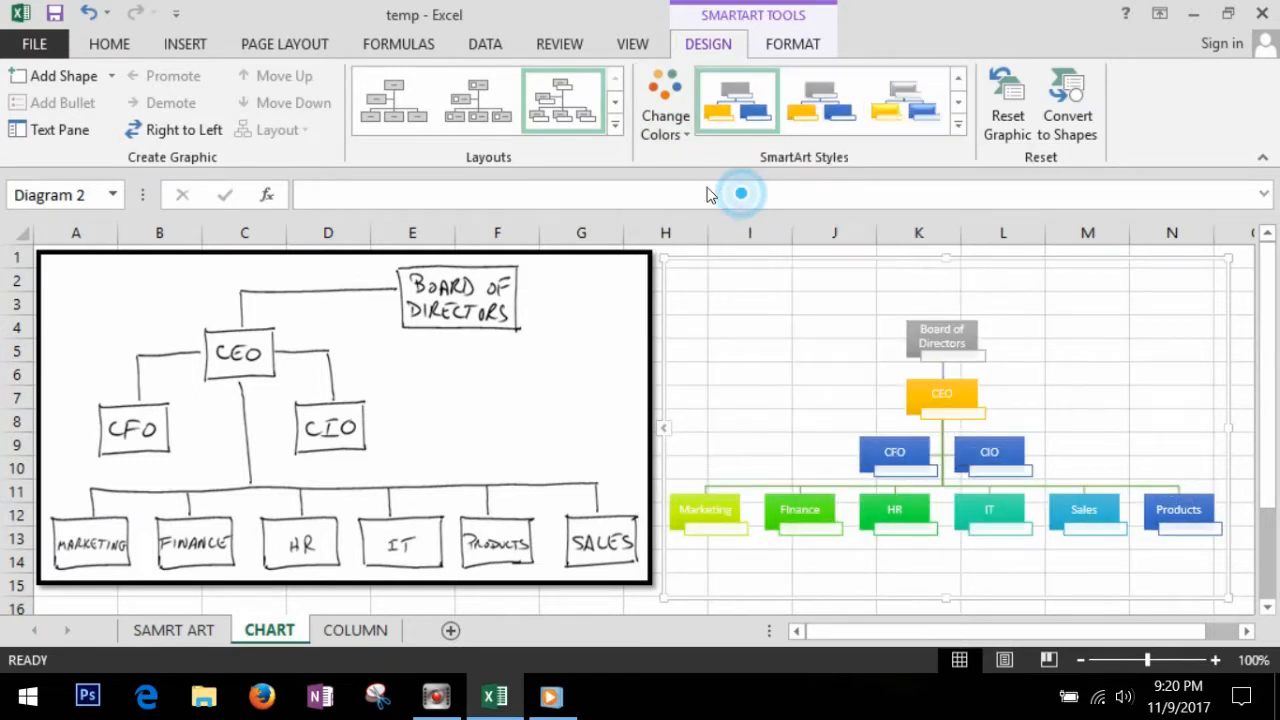
Step: Try the Hierarchy and Circle Picture Hierarchy layouts on the organization chart and return to the Name and Title layout
left_click(615, 124)
left_click(475, 175)
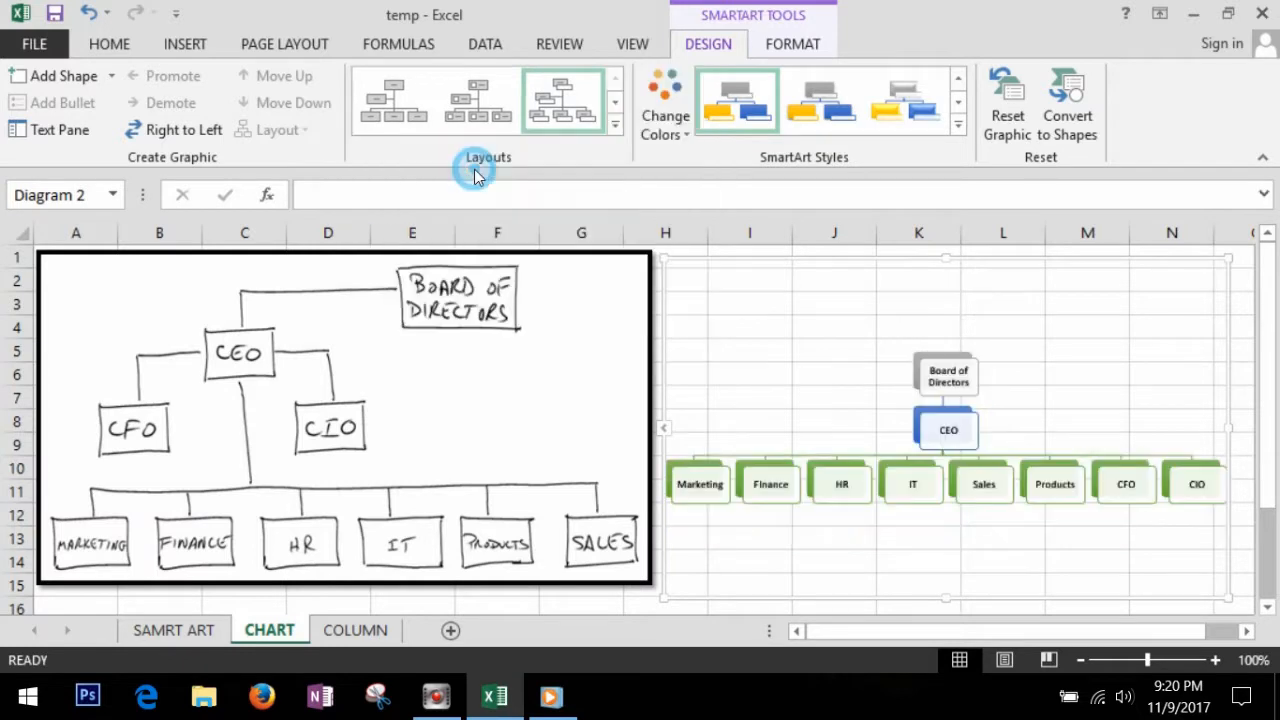
left_click(615, 124)
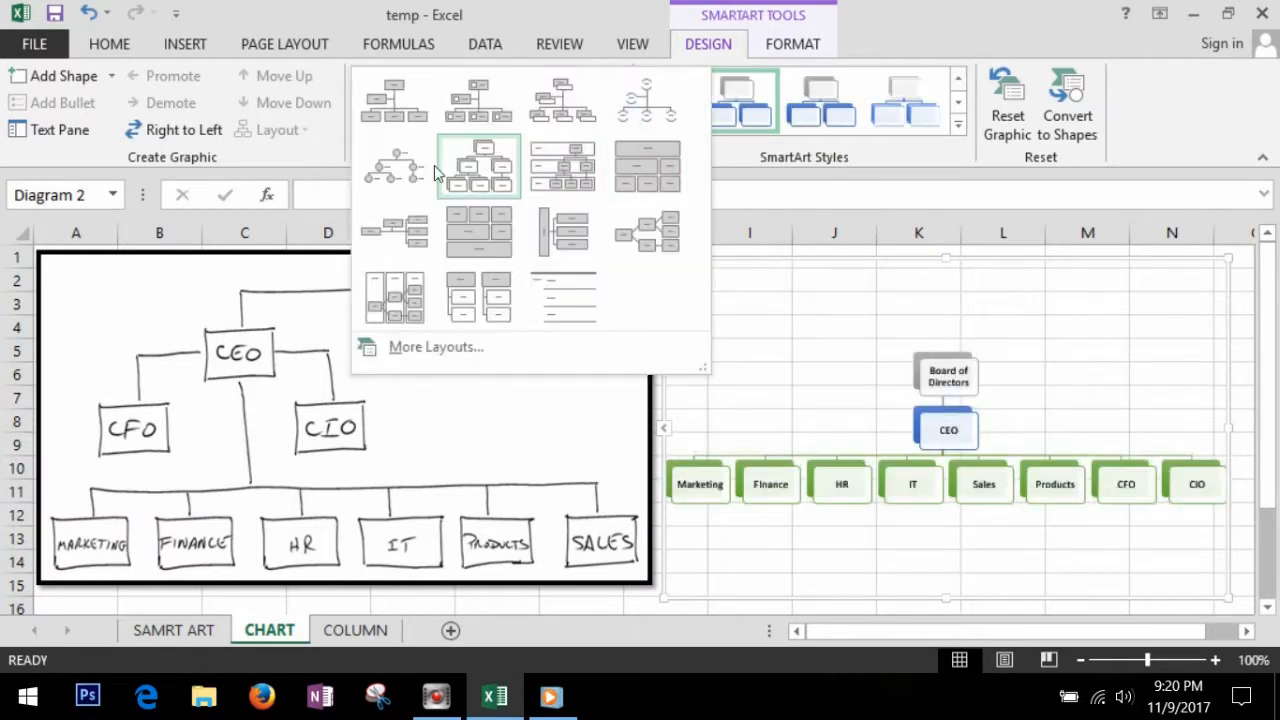
left_click(403, 171)
left_click(615, 125)
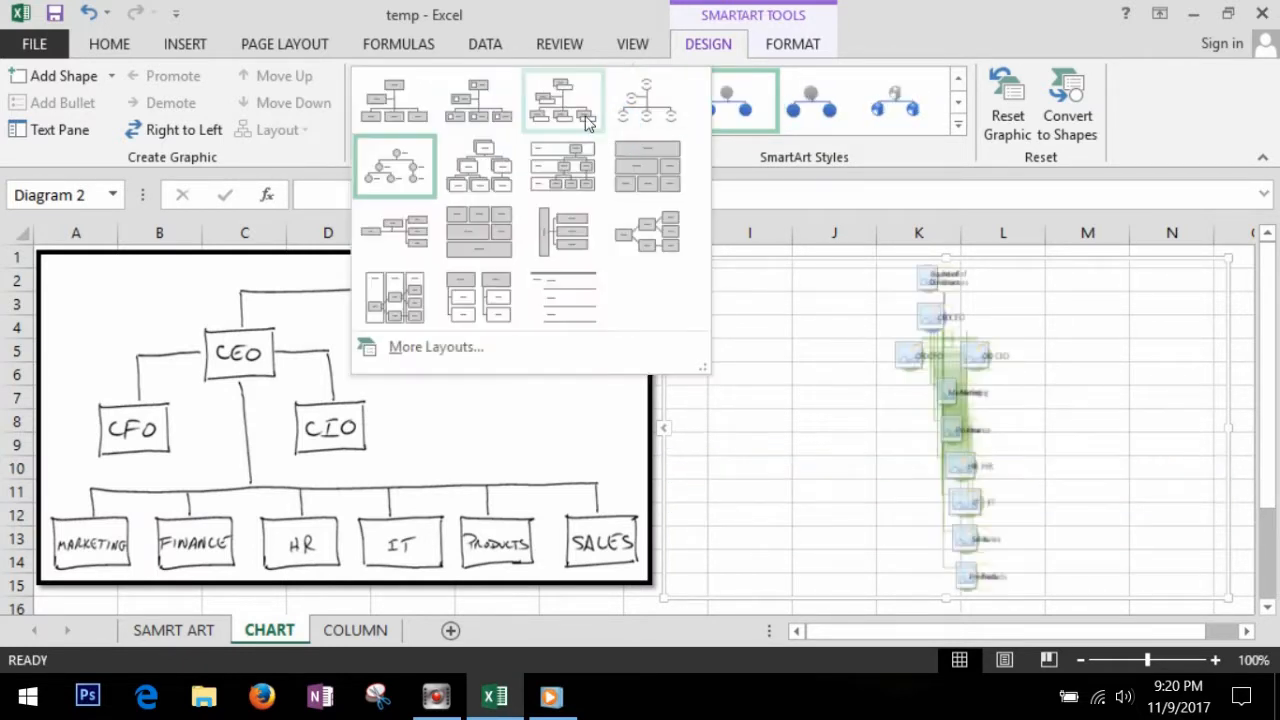
left_click(572, 107)
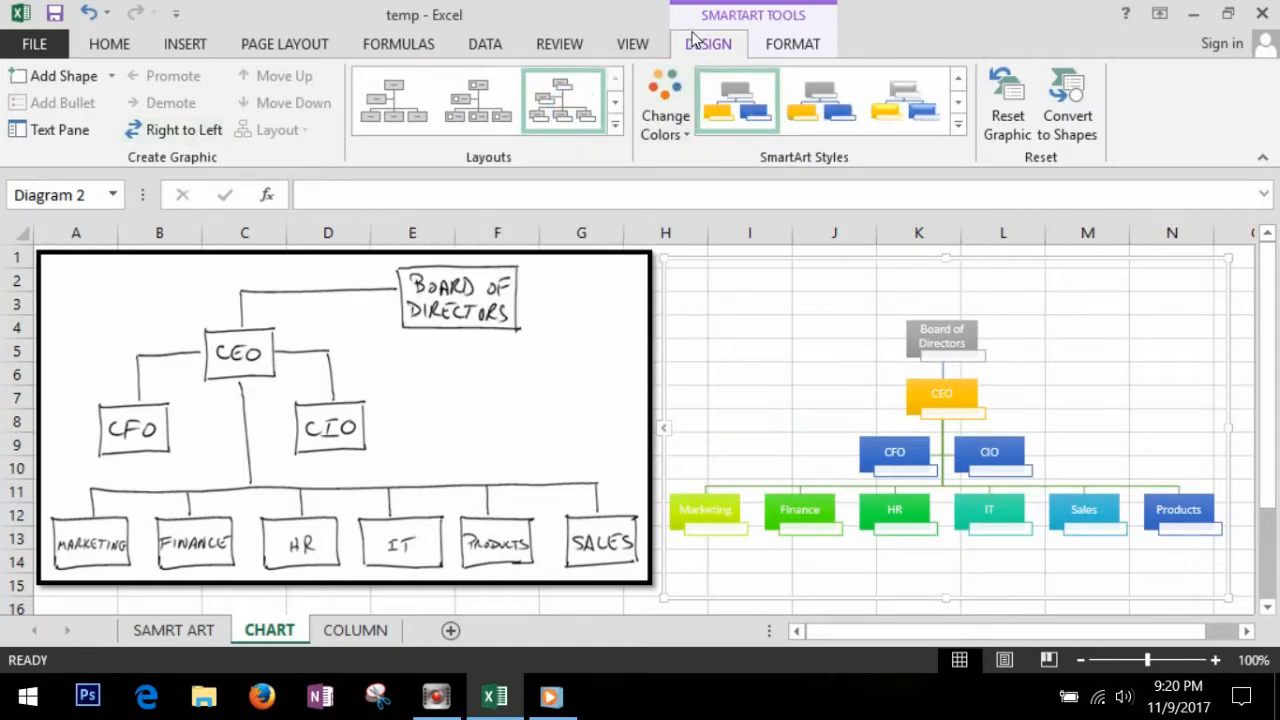
Step: Fill the organization chart's background with black and replace it with red
left_click(788, 46)
left_click(478, 76)
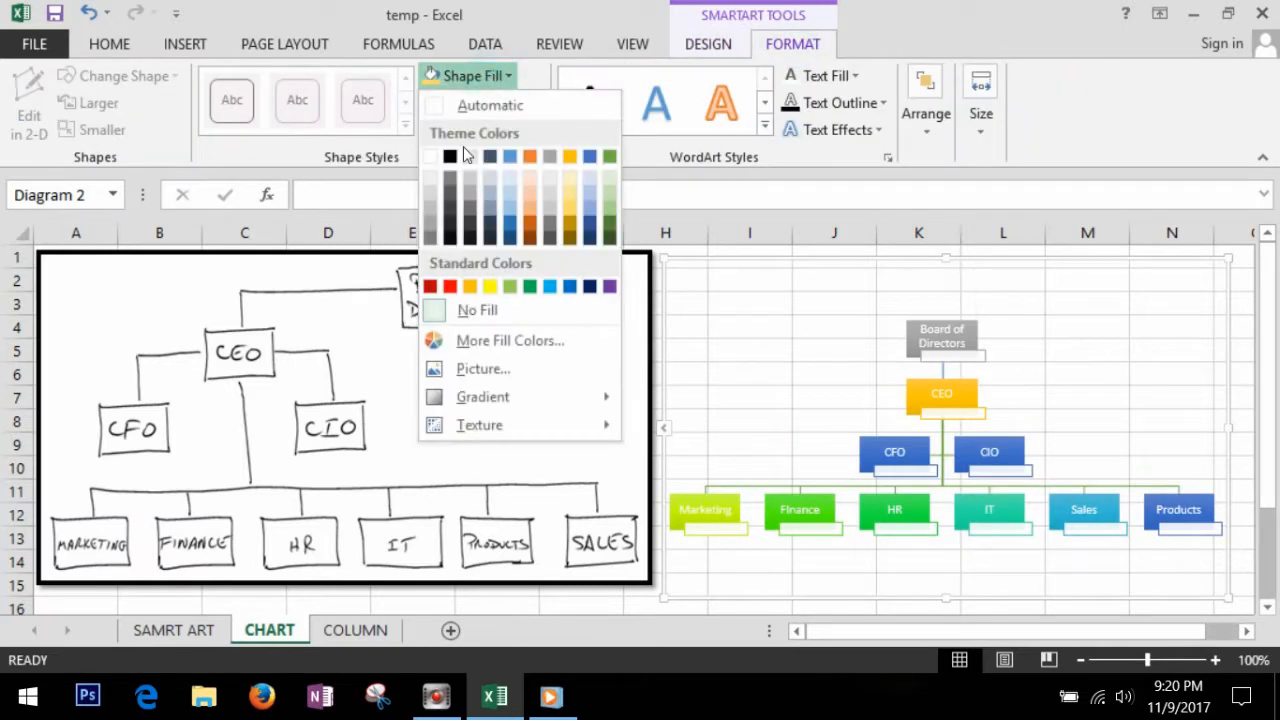
left_click(453, 160)
left_click(472, 76)
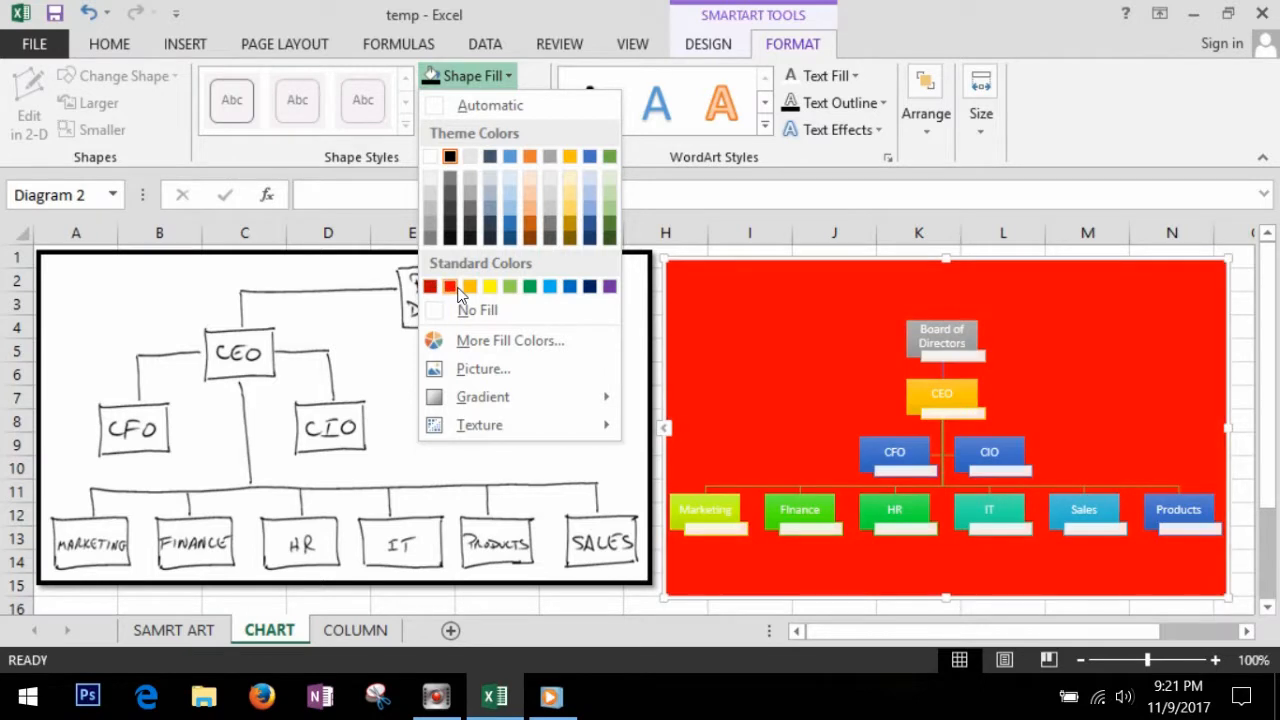
left_click(450, 287)
Step: Draw a rounded rectangle about 0.99 by 0.96 inches on the chart's red background and add the text "ORG CHARTS"
left_click(185, 44)
left_click(270, 112)
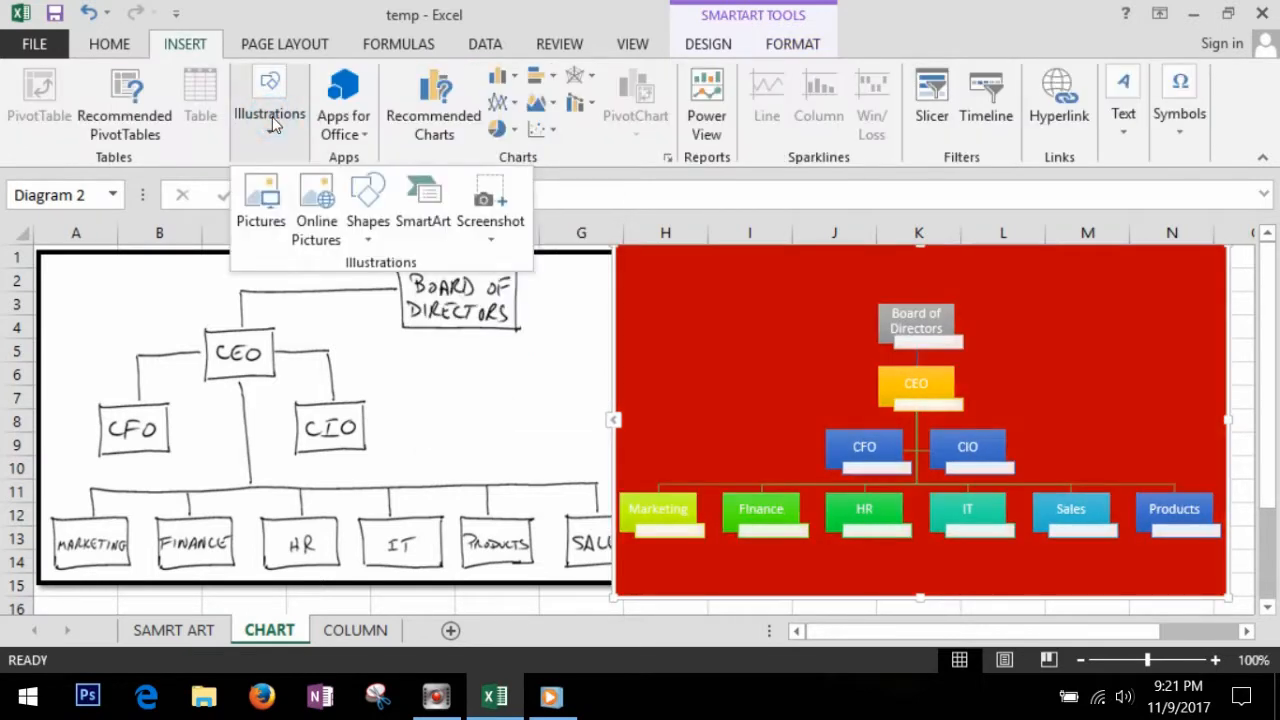
left_click(380, 222)
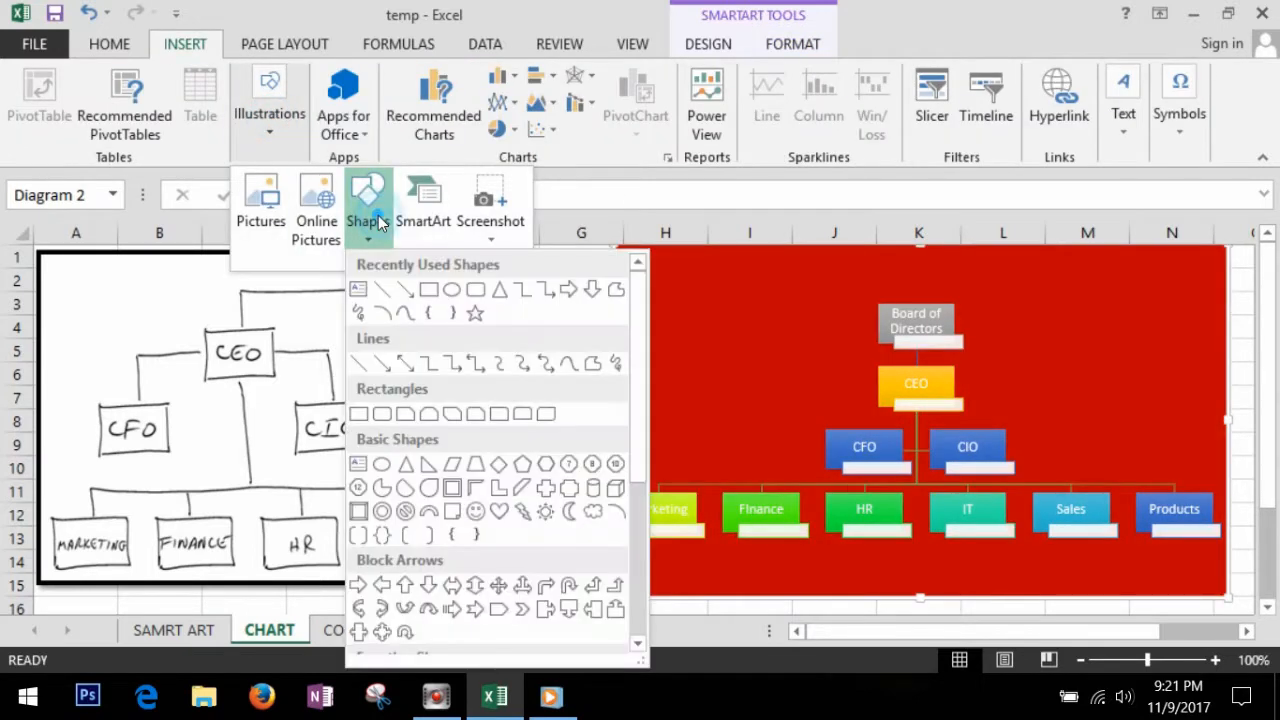
left_click(476, 291)
left_click_drag(656, 294, 764, 406)
right_click(734, 357)
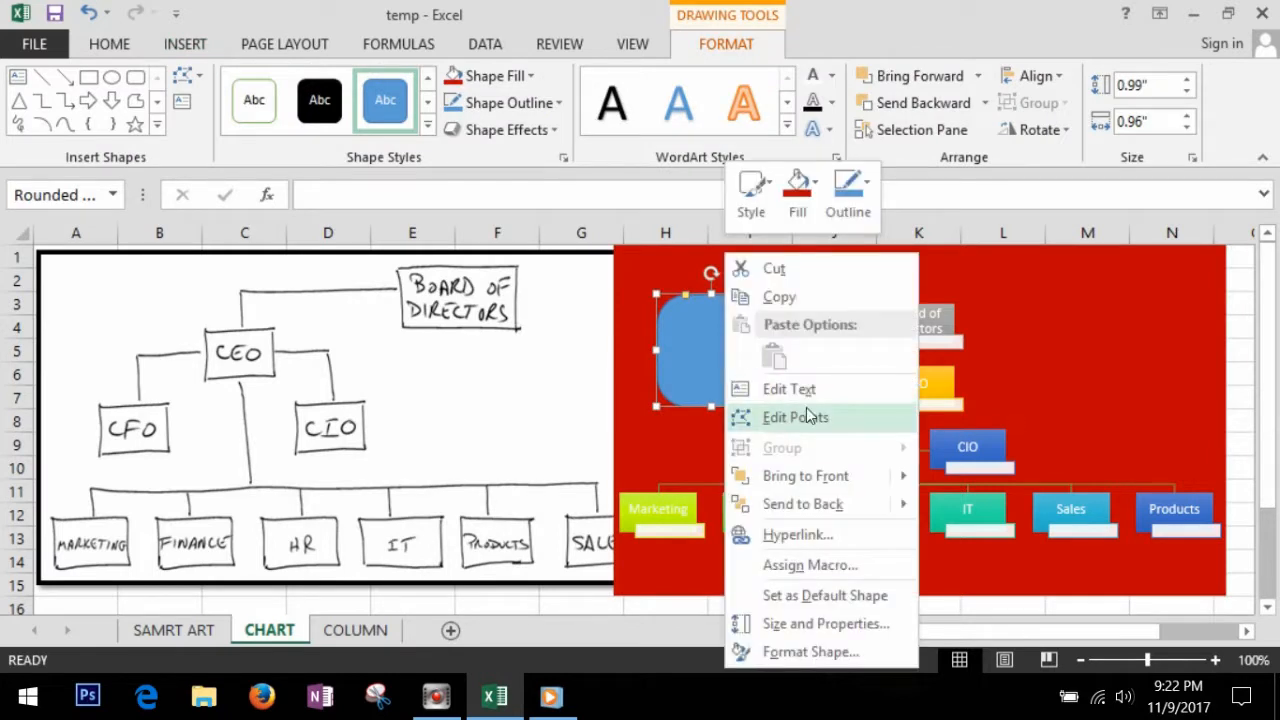
left_click(808, 391)
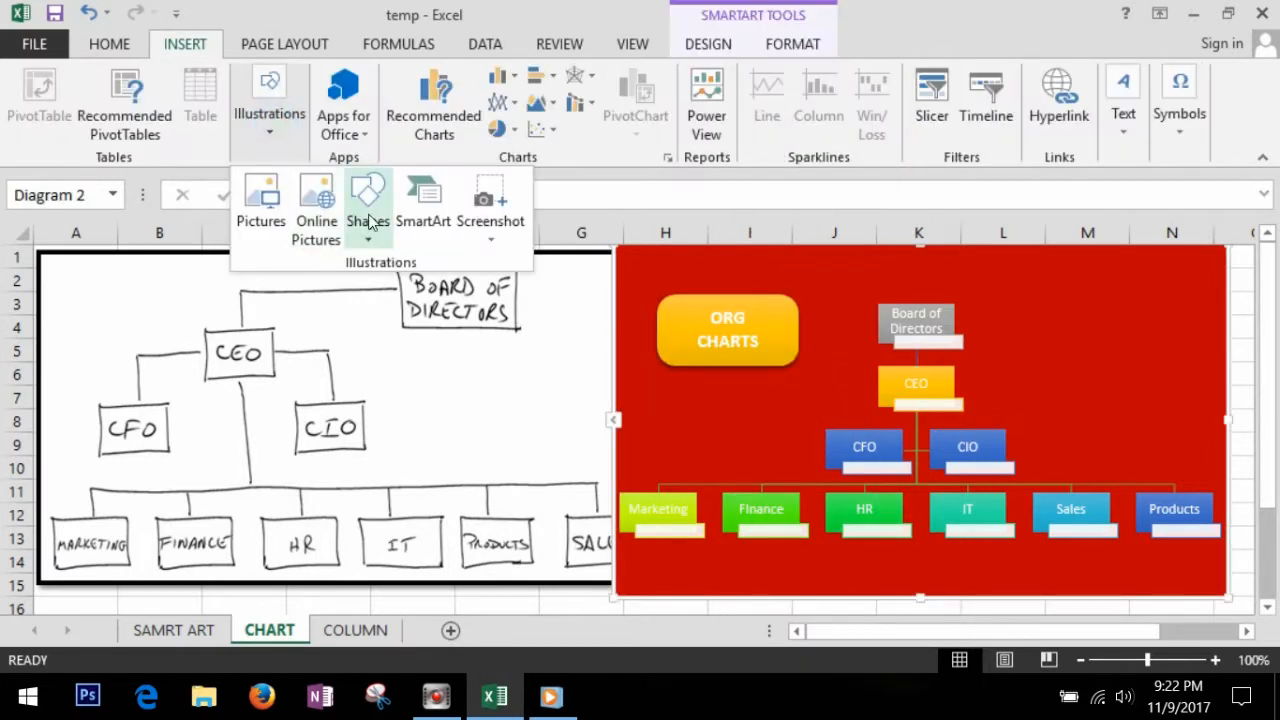
Step: Draw a chevron block arrow about 1.17 inches high and 0.96 inches wide beside the Board of Directors and CEO boxes
left_click(367, 205)
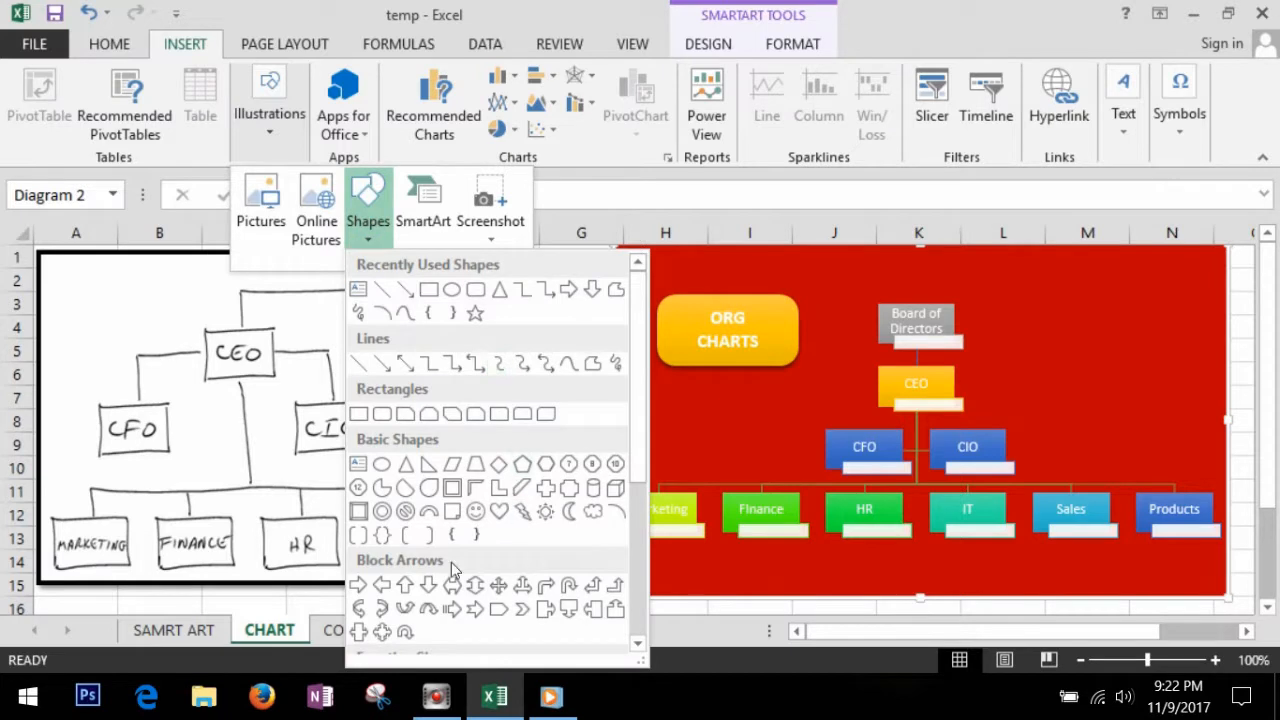
left_click_drag(637, 426, 638, 545)
left_click(520, 360)
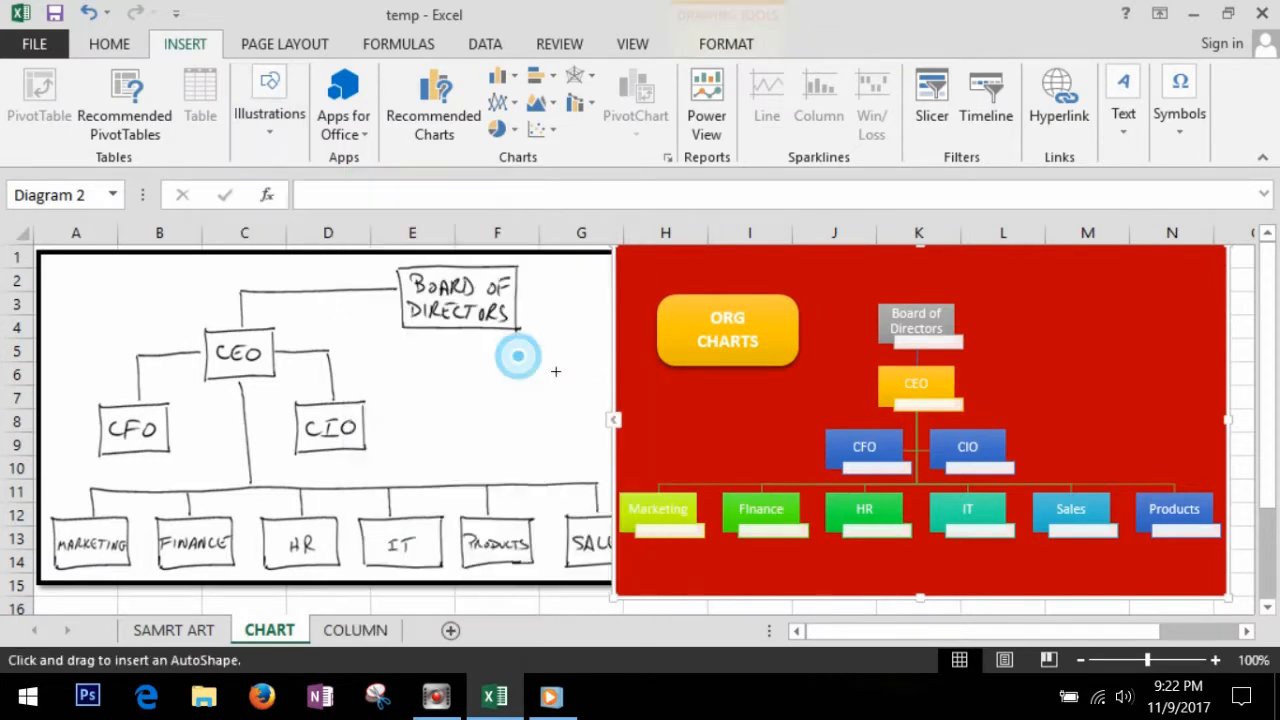
left_click_drag(1122, 365, 1186, 426)
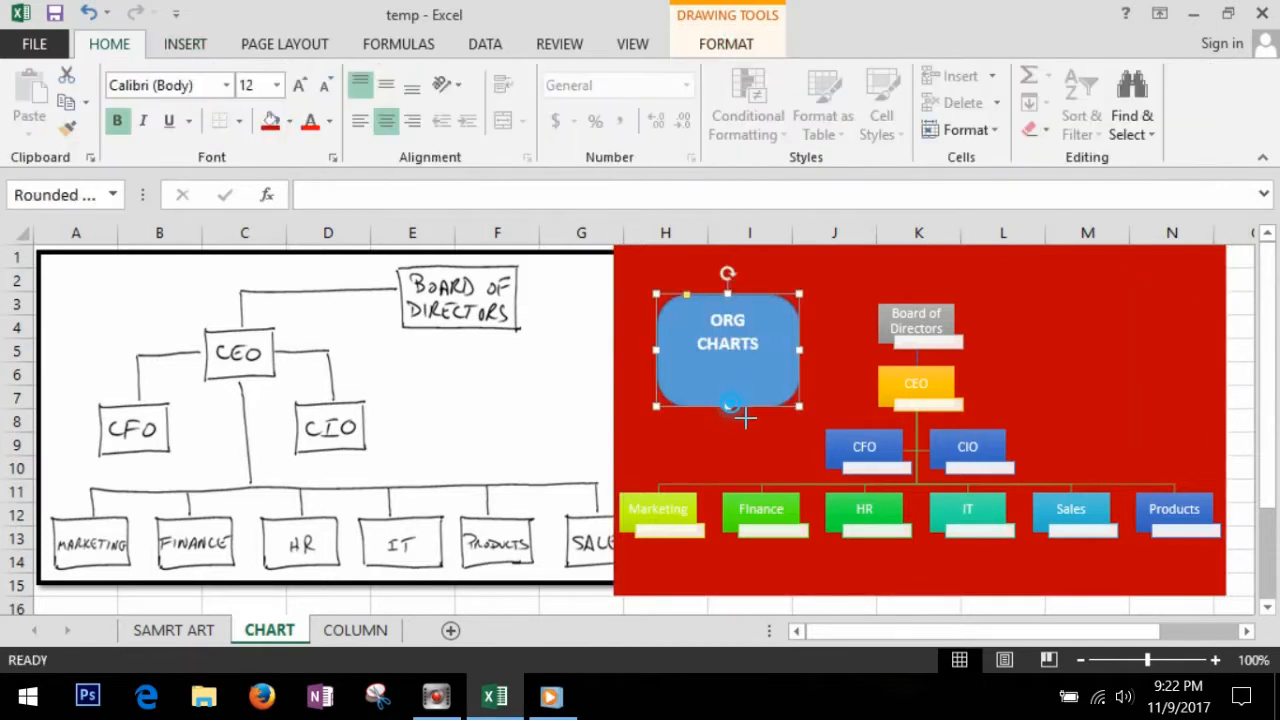
Step: Resize the ORG CHARTS rectangle to about 0.64 inches high and 1.26 inches wide, and apply a gold shaded shape style with a shadow
left_click_drag(745, 418, 742, 370)
left_click(729, 391)
left_click(712, 315)
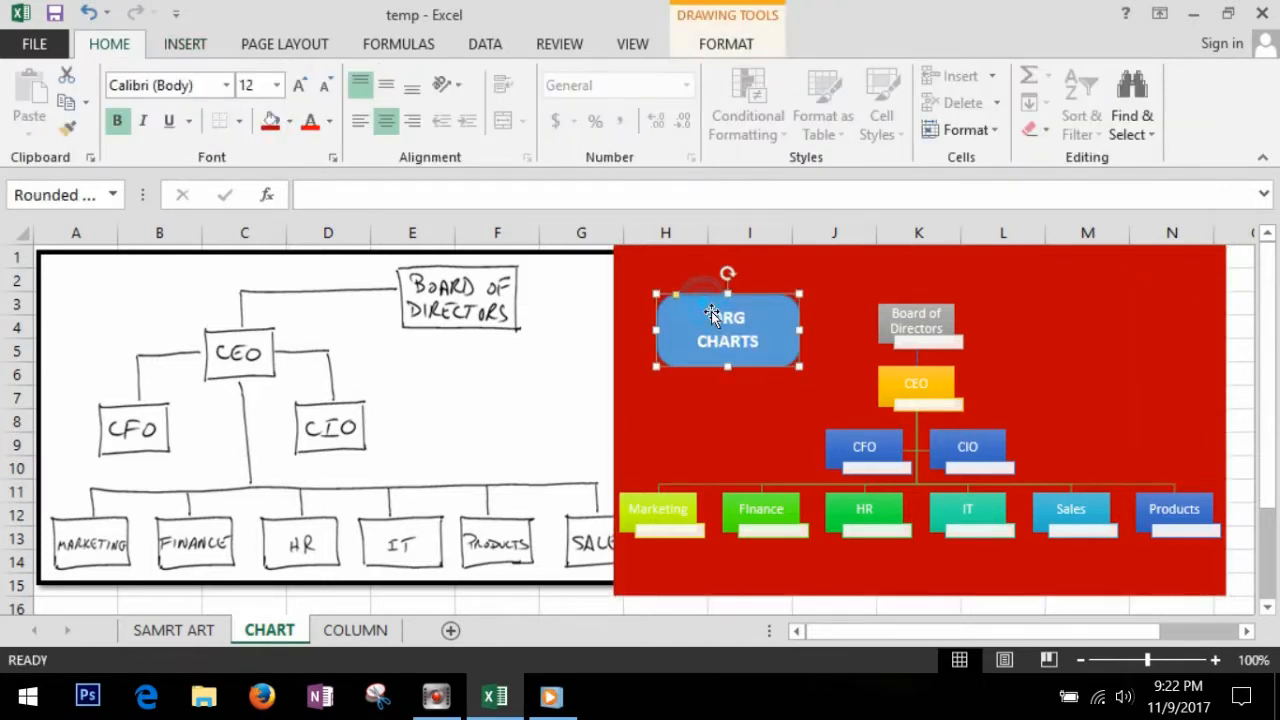
left_click(726, 44)
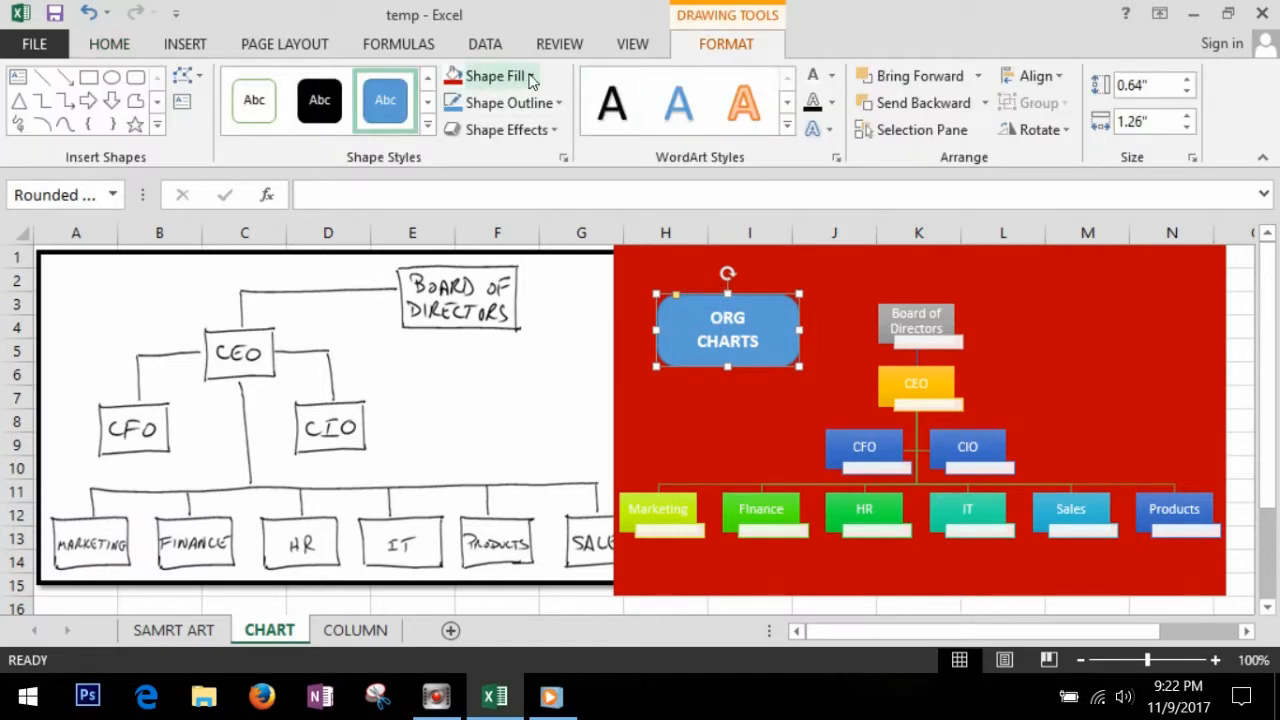
left_click(427, 124)
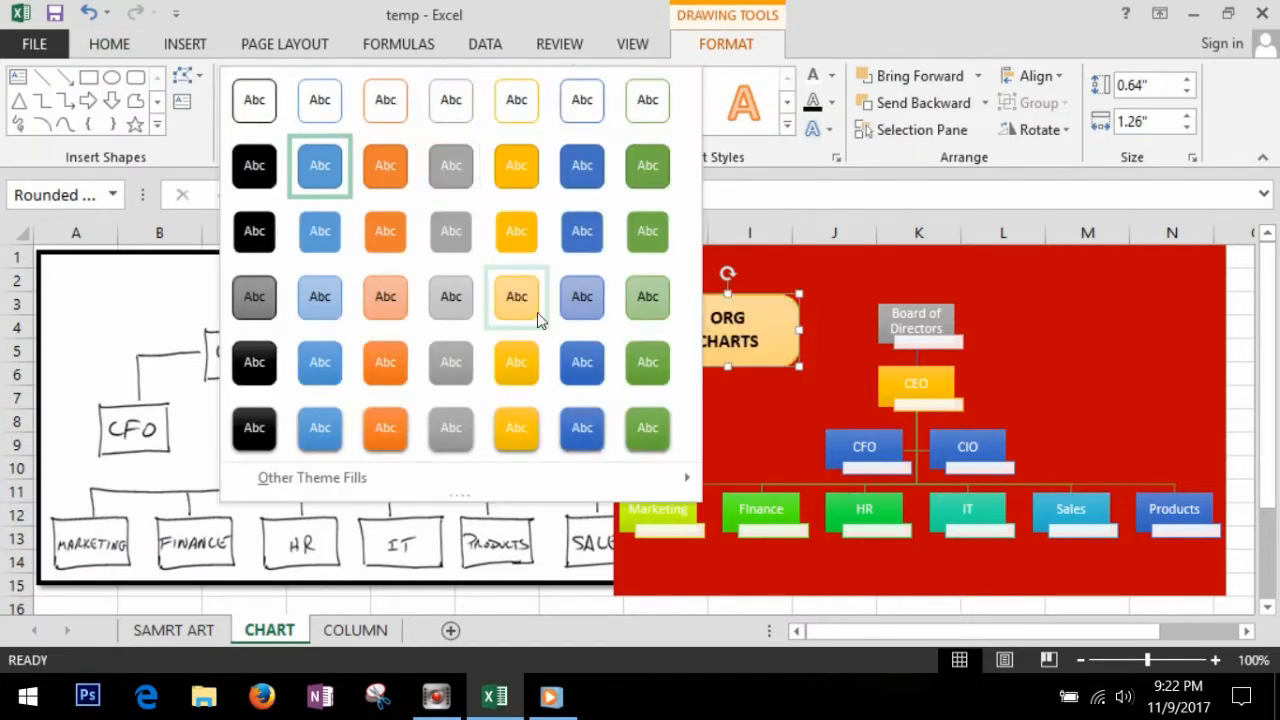
left_click(520, 422)
left_click(1094, 360)
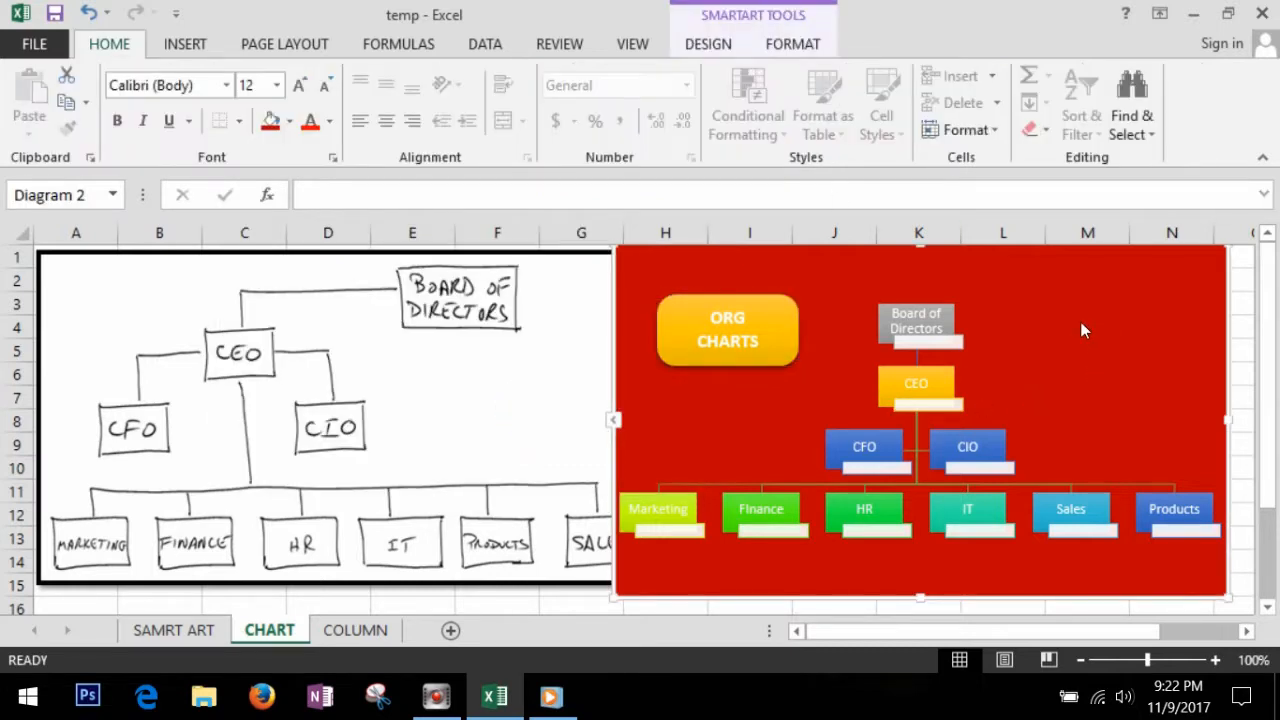
Step: Apply an orange gradient shape style to the chevron on the organization chart
left_click(188, 50)
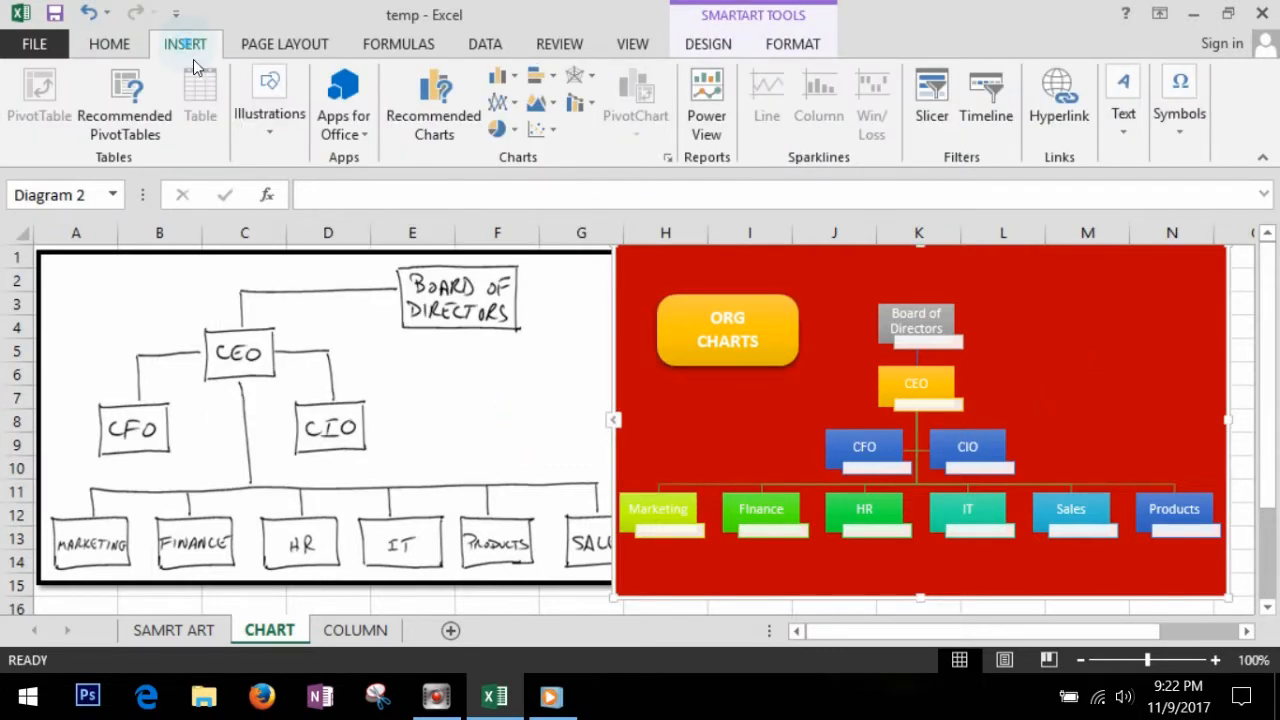
left_click(275, 126)
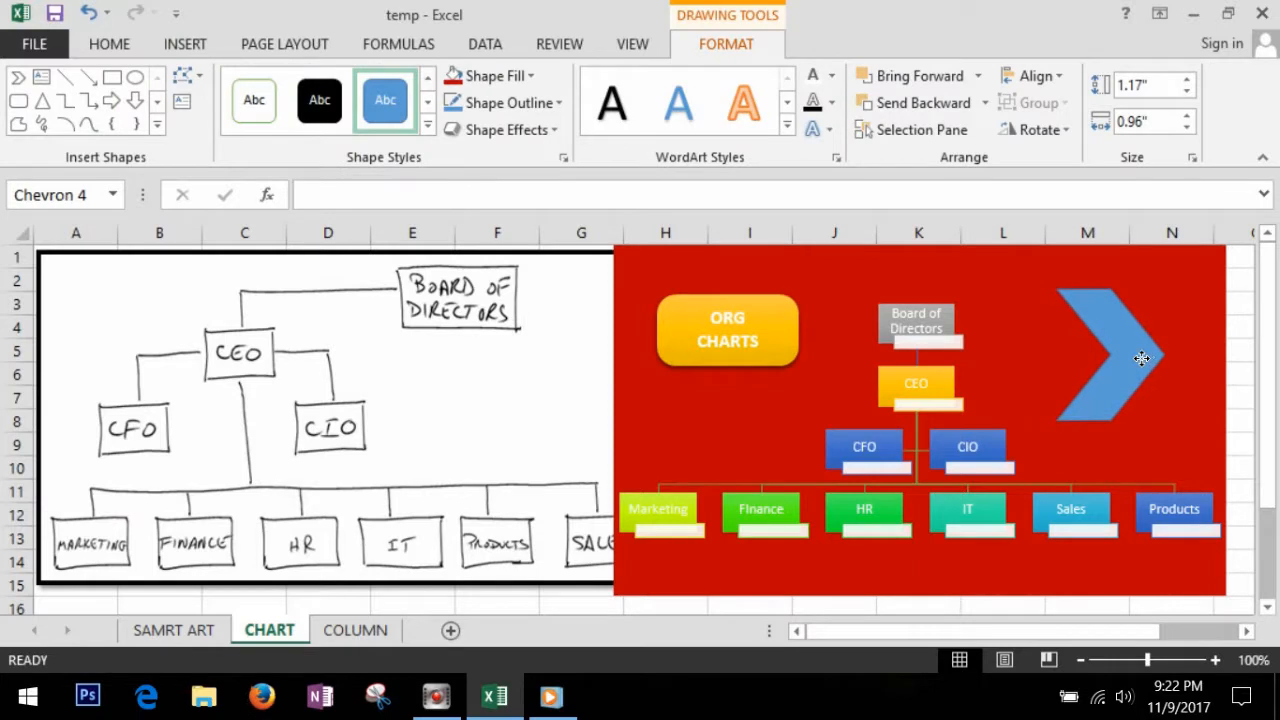
left_click(1141, 358)
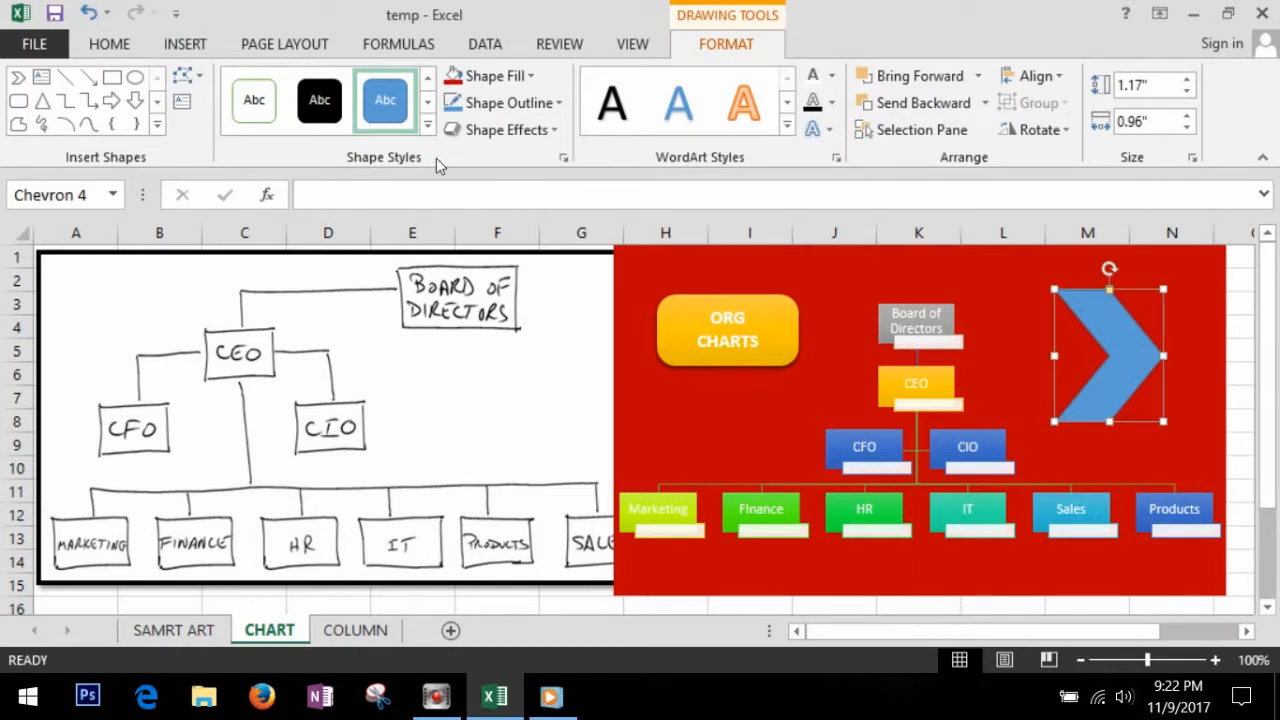
left_click(427, 124)
left_click(386, 360)
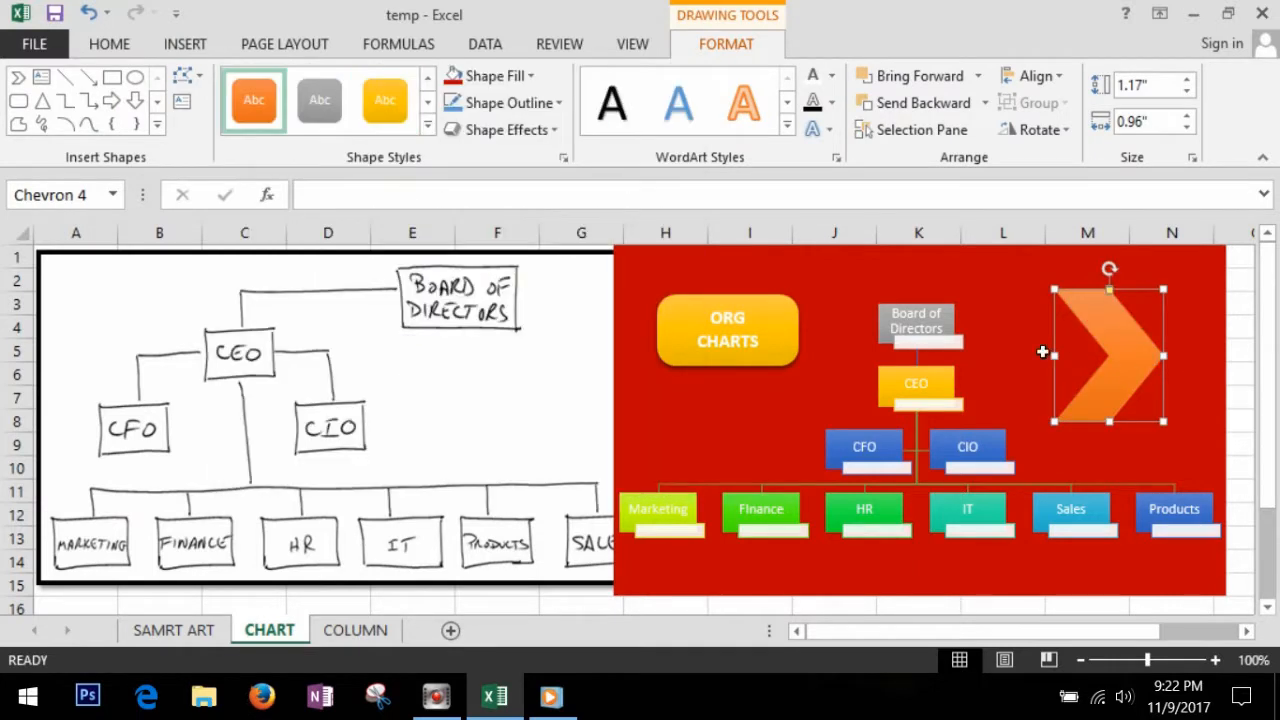
Step: On the SAMRT ART sheet, draw a regular pentagon about 2.58 by 2.57 inches over the Input-Processing-Output diagram
left_click(173, 630)
left_click(342, 400)
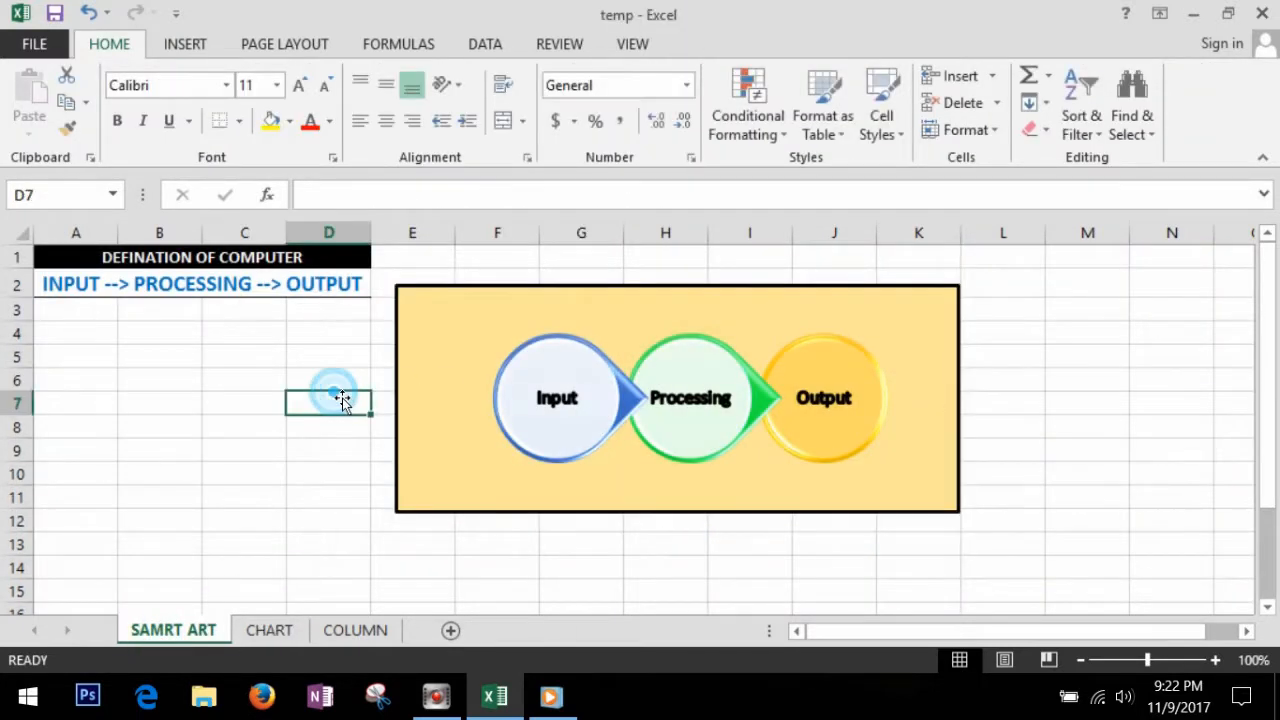
left_click(184, 44)
left_click(272, 118)
left_click(370, 205)
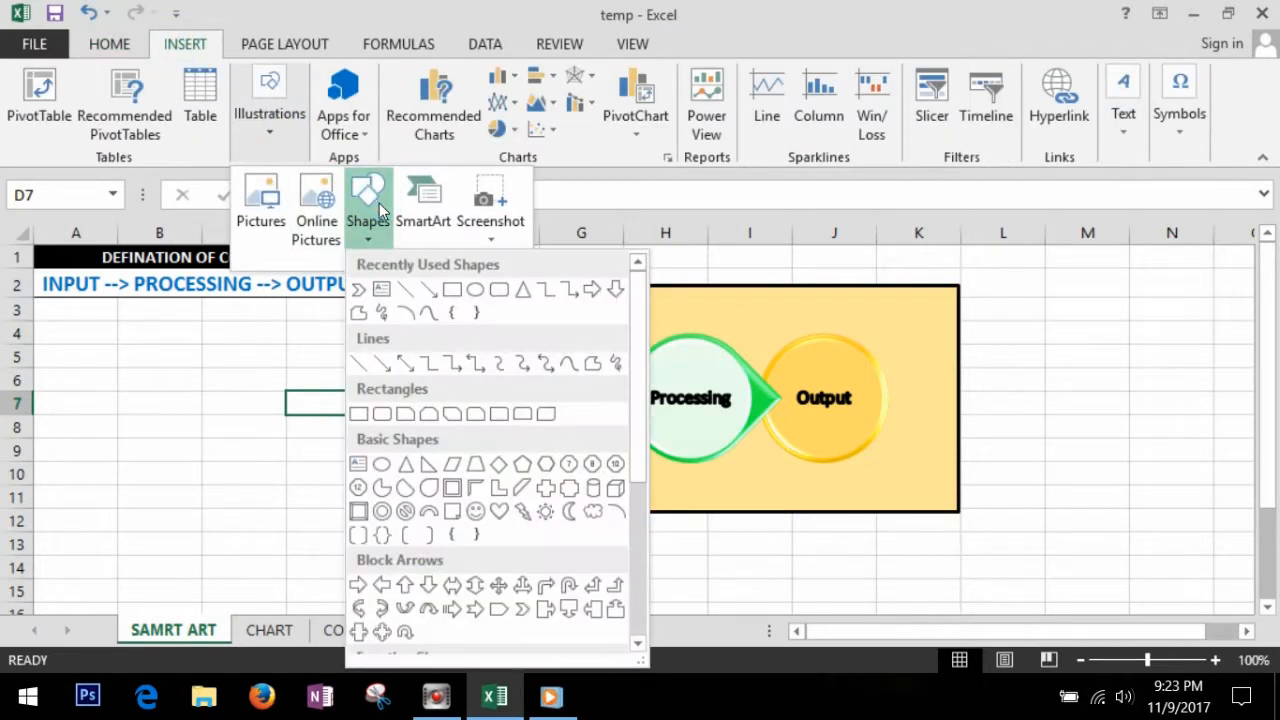
left_click(523, 465)
mouse_move(524, 256)
left_mouse_down()
mouse_move(829, 560)
mouse_move(814, 547)
left_mouse_up()
left_click_drag(724, 482, 724, 483)
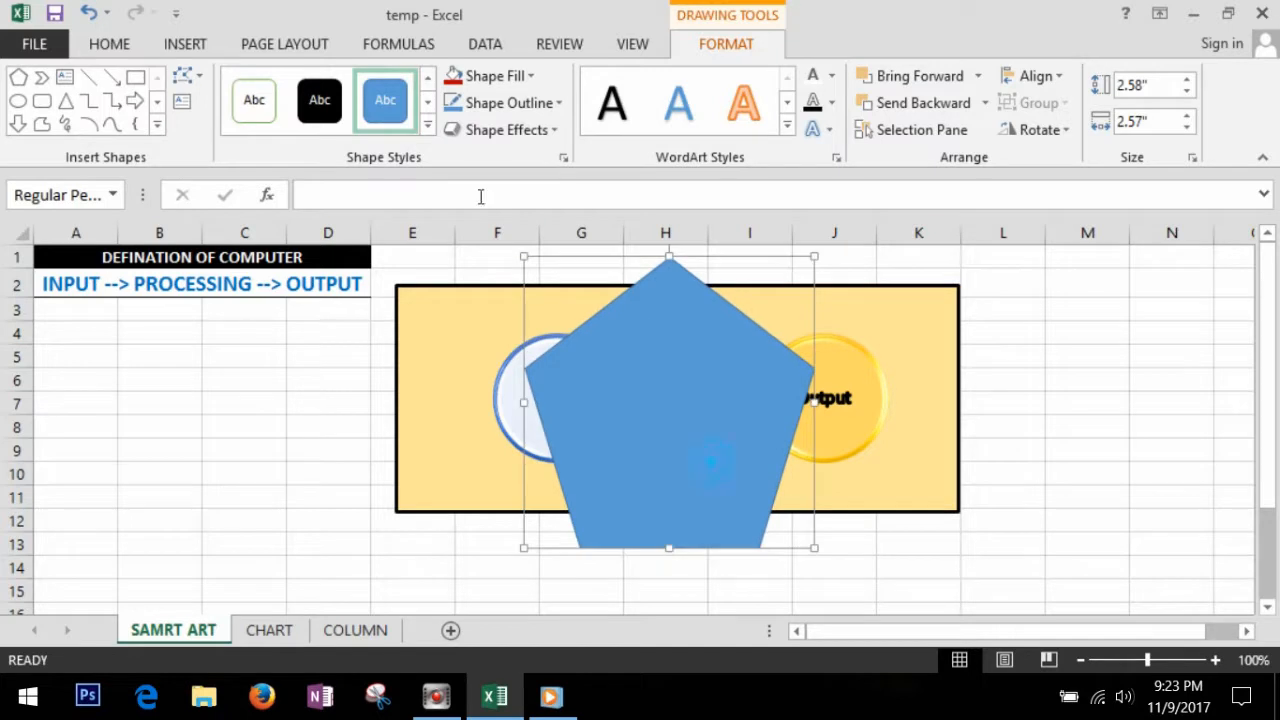
Step: Fill the pentagon with light orange, send it backward and deselect it
left_click(530, 80)
left_click(551, 195)
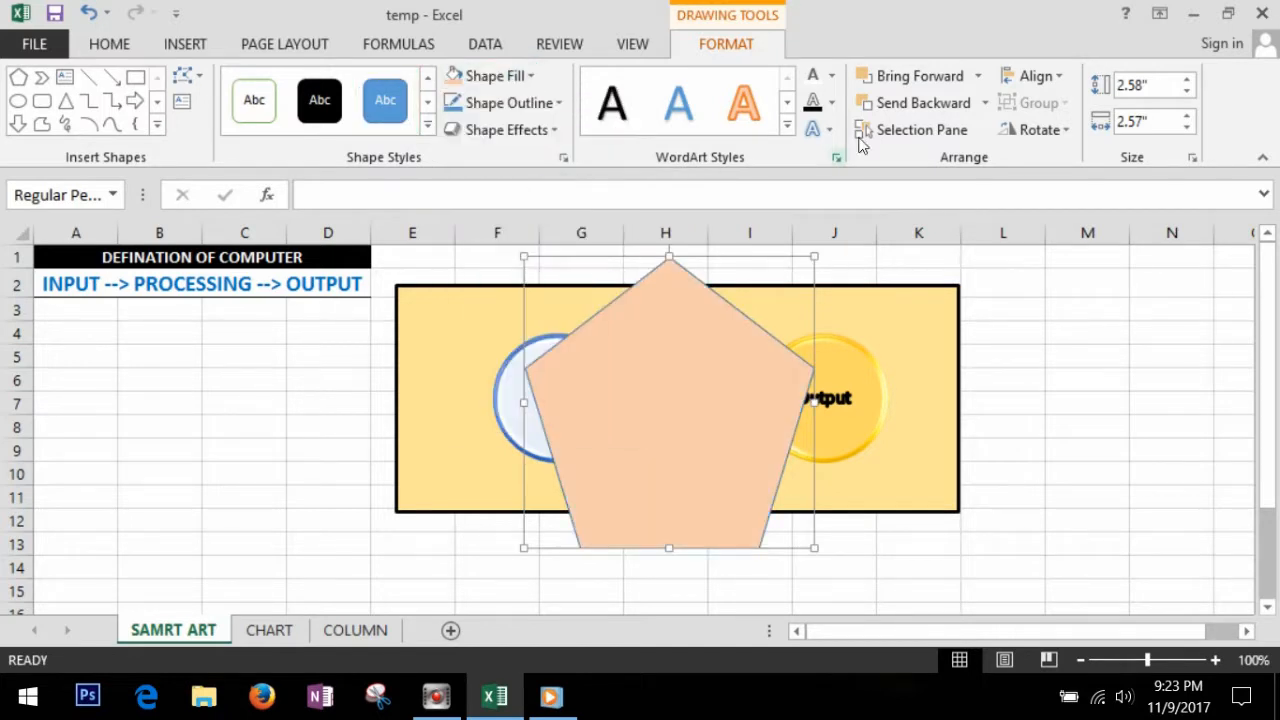
left_click(943, 108)
left_click(1090, 382)
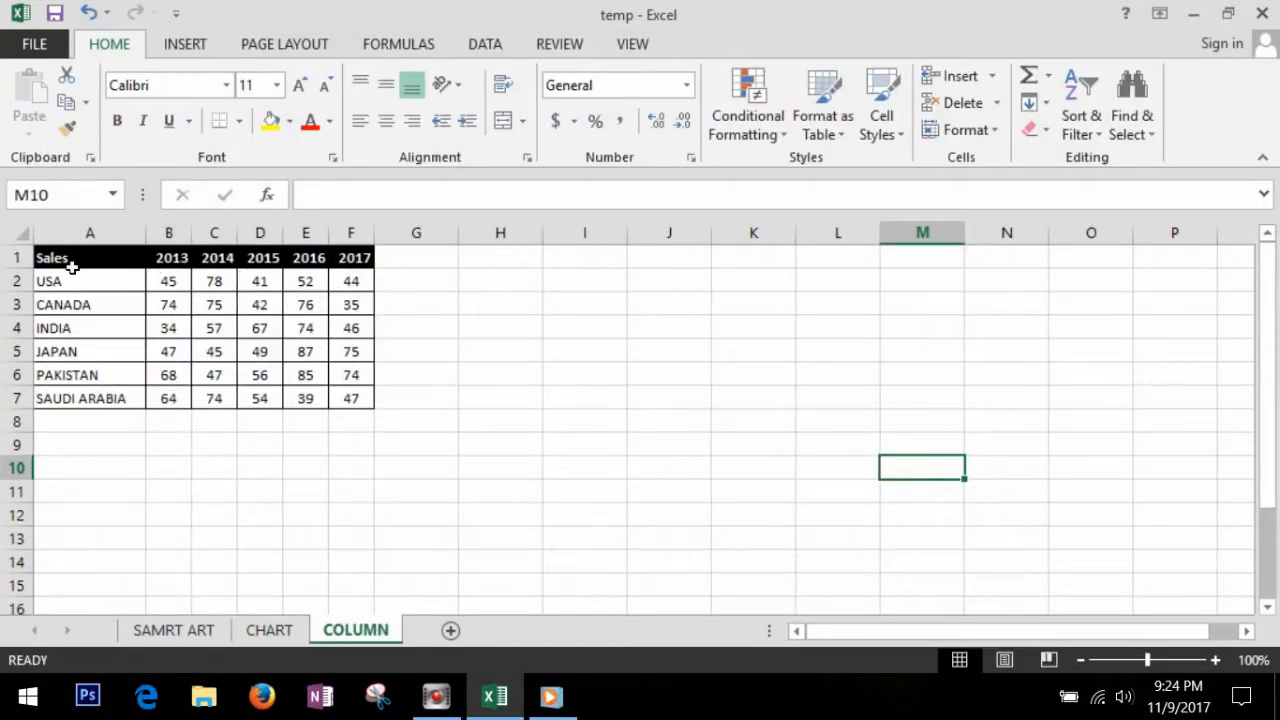
Step: On the COLUMN sheet, insert a clustered column chart from the sales table A1:F7
left_click_drag(71, 263, 371, 401)
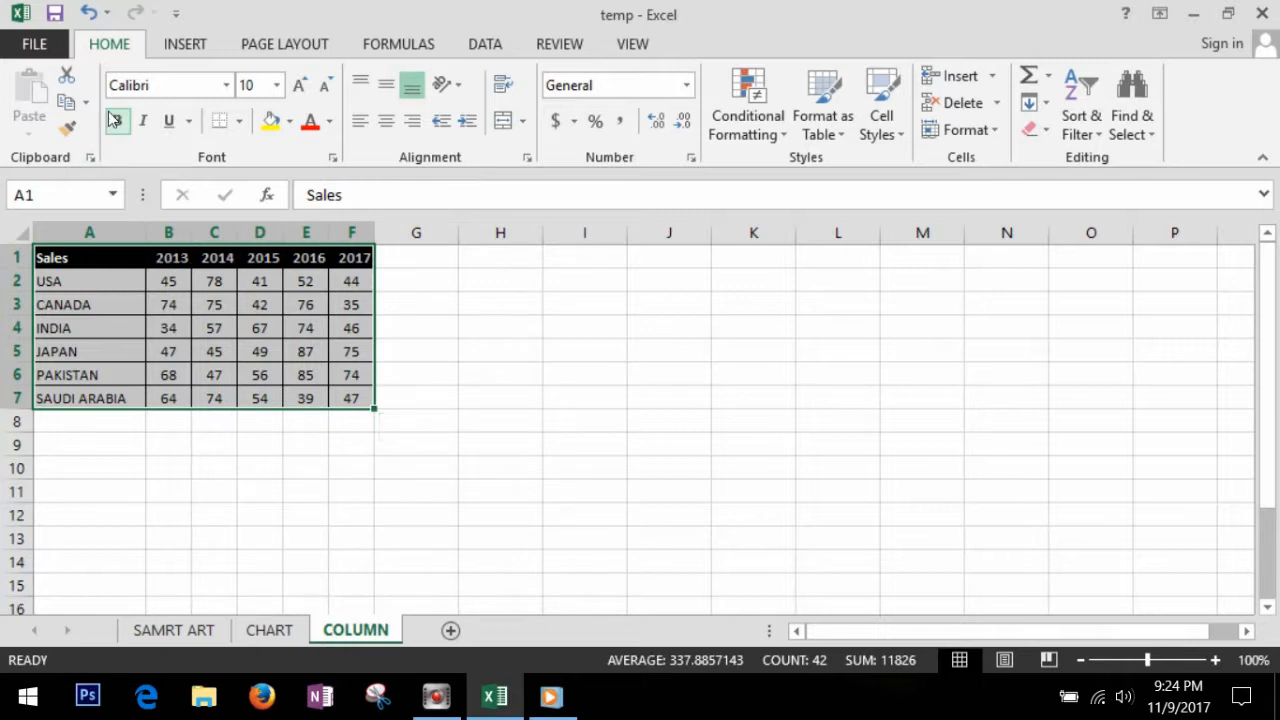
left_click(187, 48)
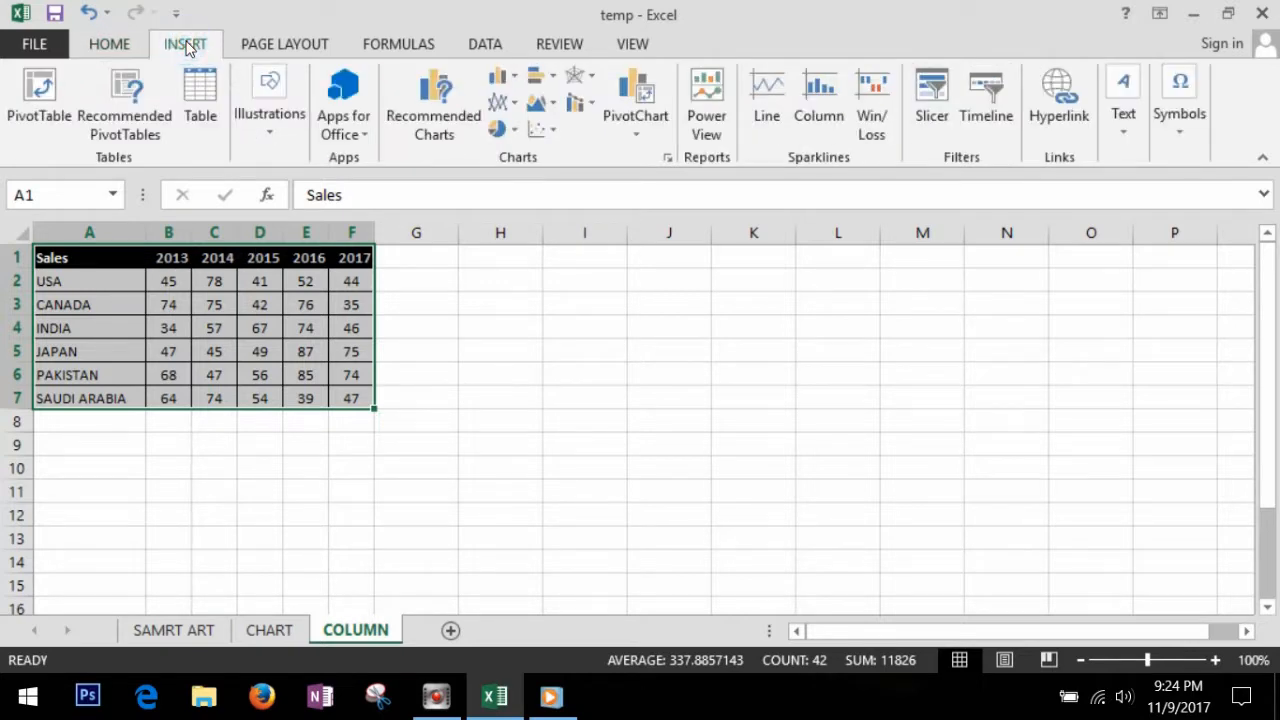
left_click(513, 82)
left_click(518, 150)
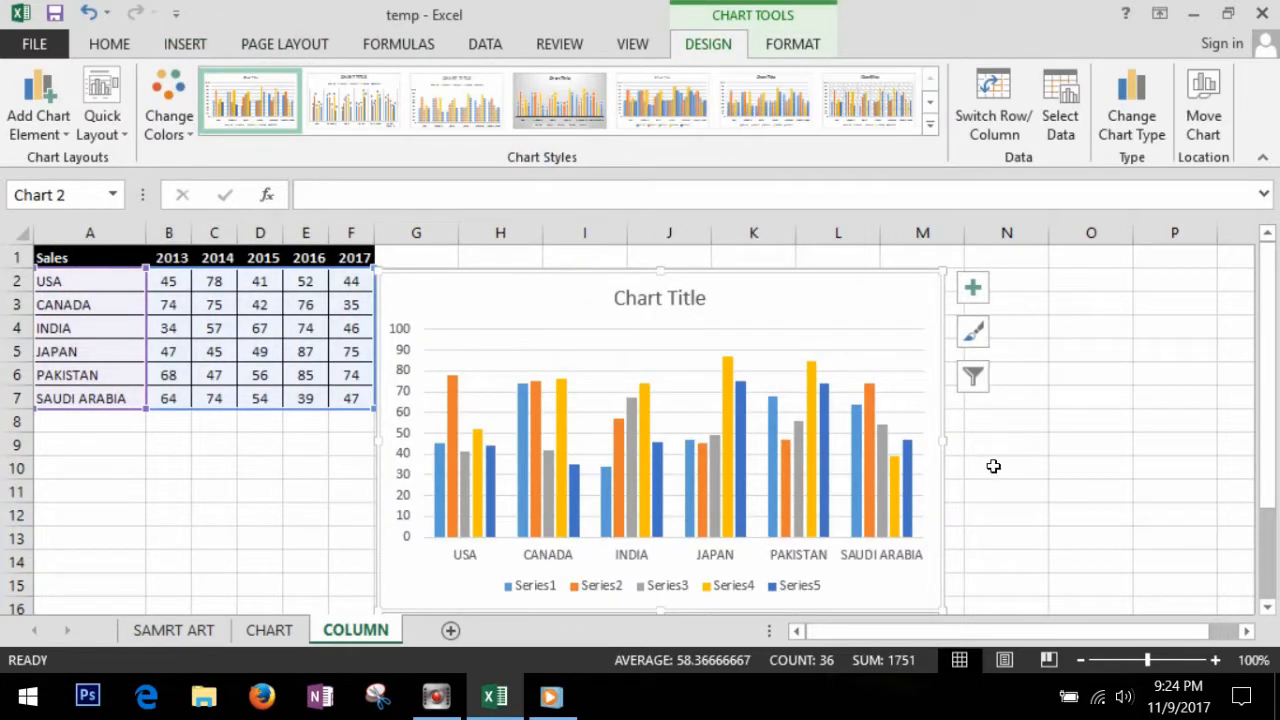
Step: Widen the column chart to the edge of column O and move it up slightly beside the sales table
left_click_drag(955, 444, 1181, 447)
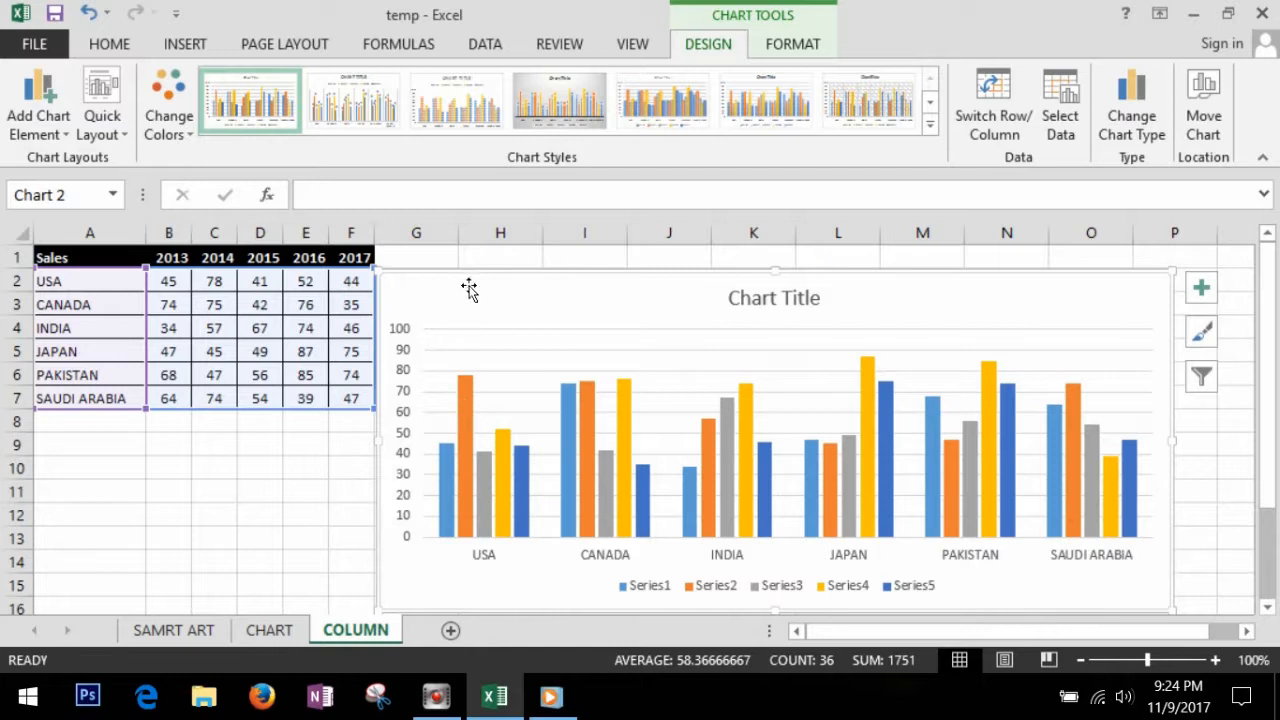
left_click_drag(469, 289, 473, 272)
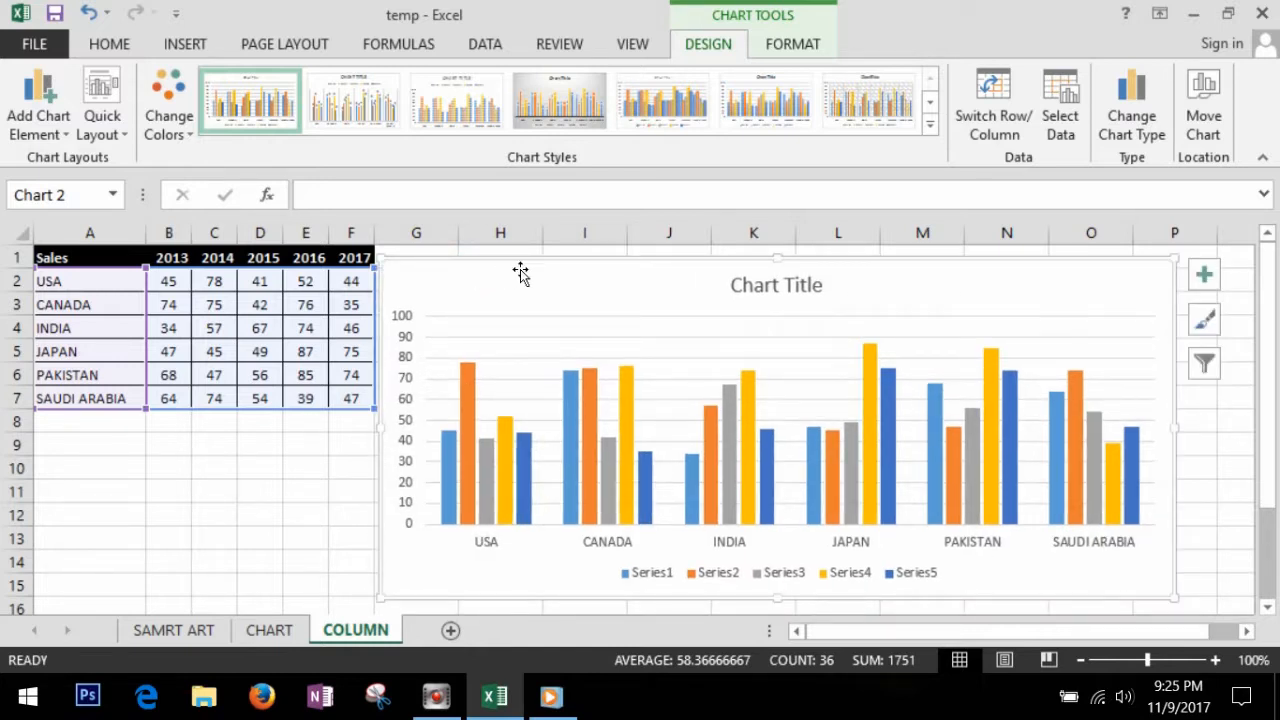
double_click(512, 264)
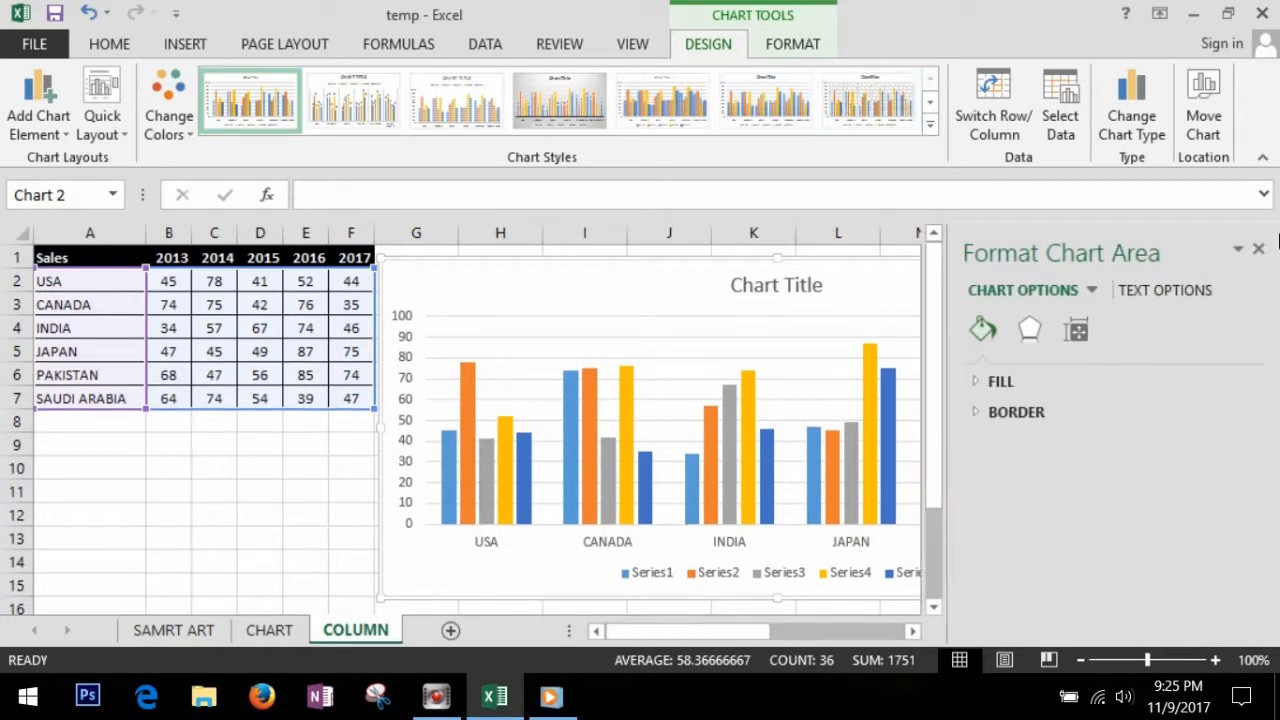
left_click(1259, 249)
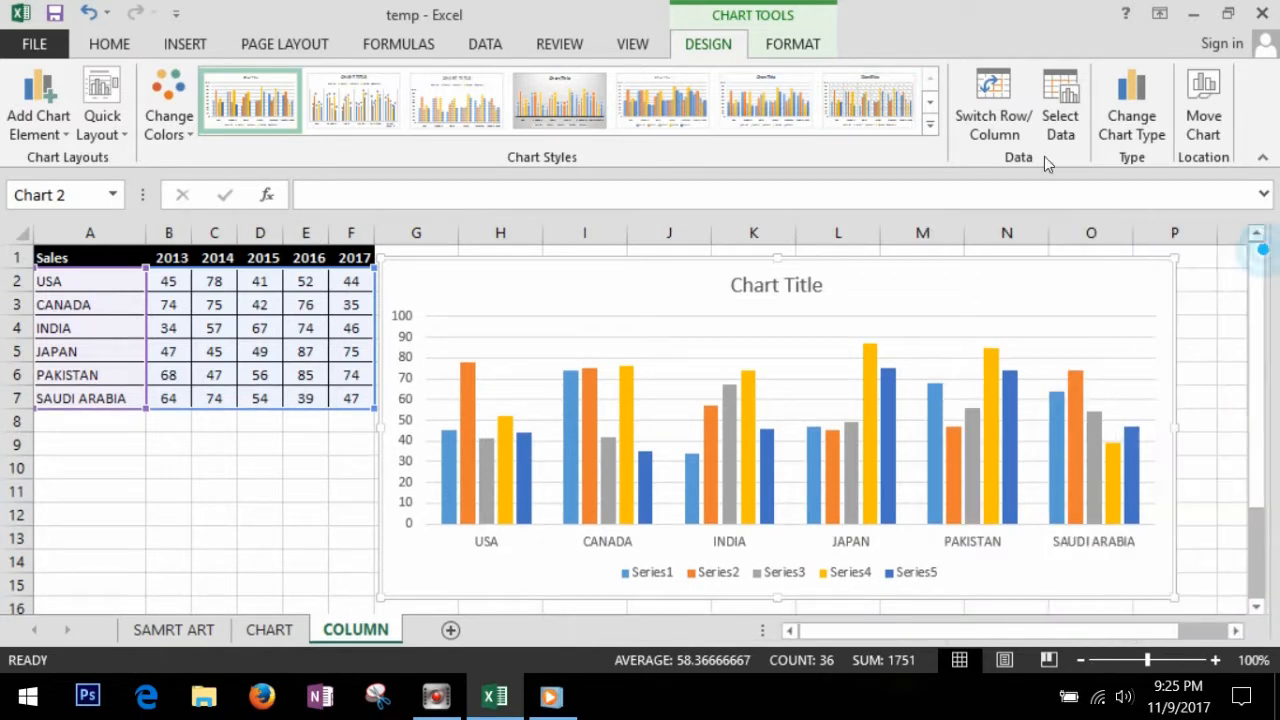
Step: Apply the dark gradient chart style and the Colorful palette starting with orange, yellow and green to the column chart
left_click(930, 125)
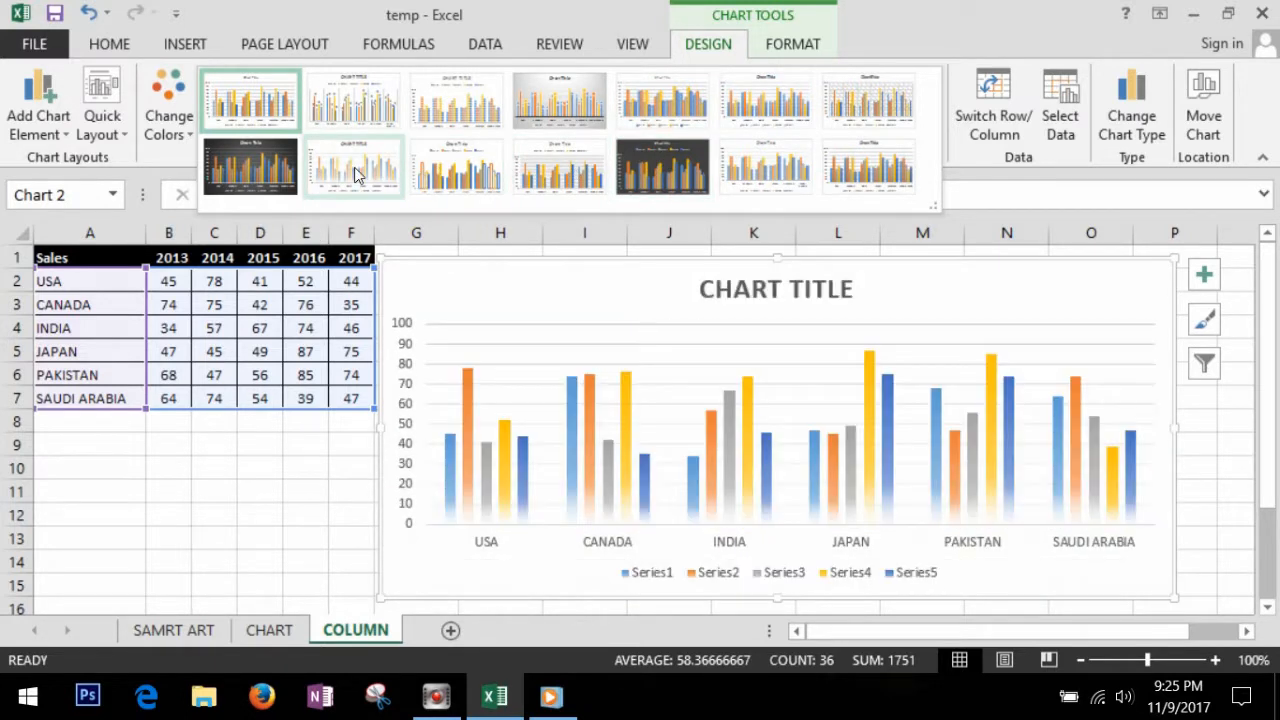
left_click(249, 172)
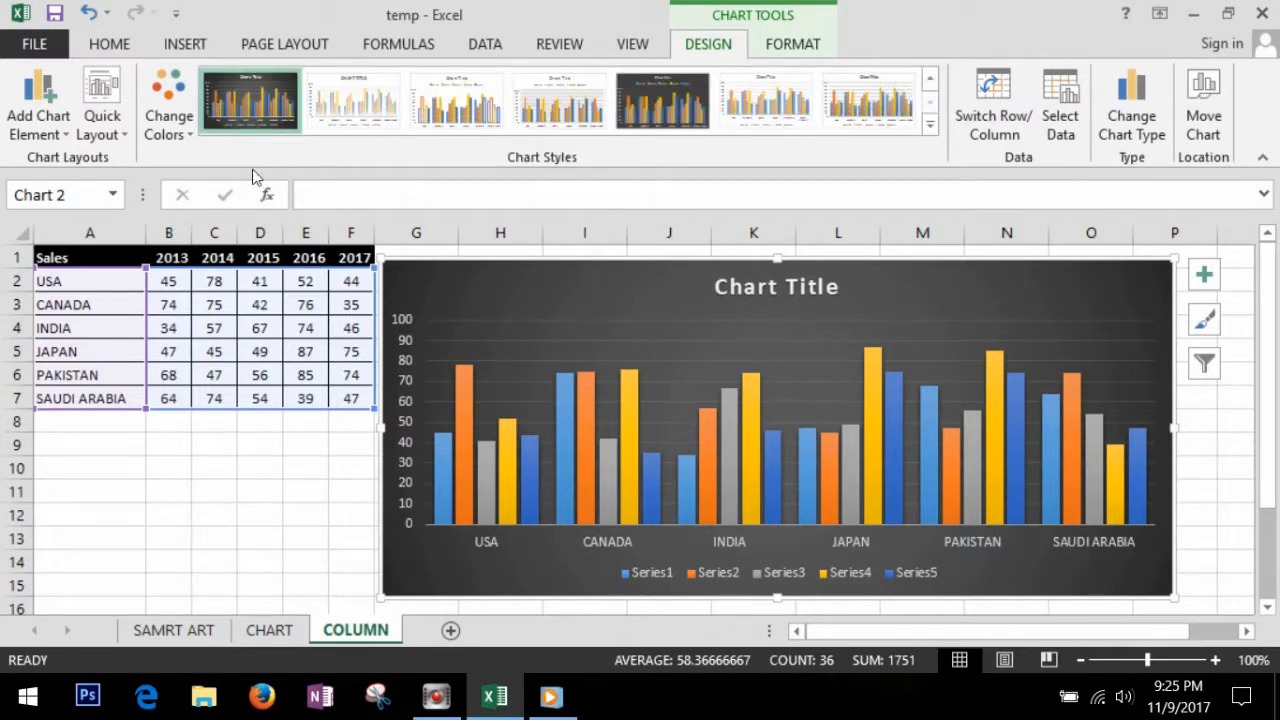
left_click(163, 134)
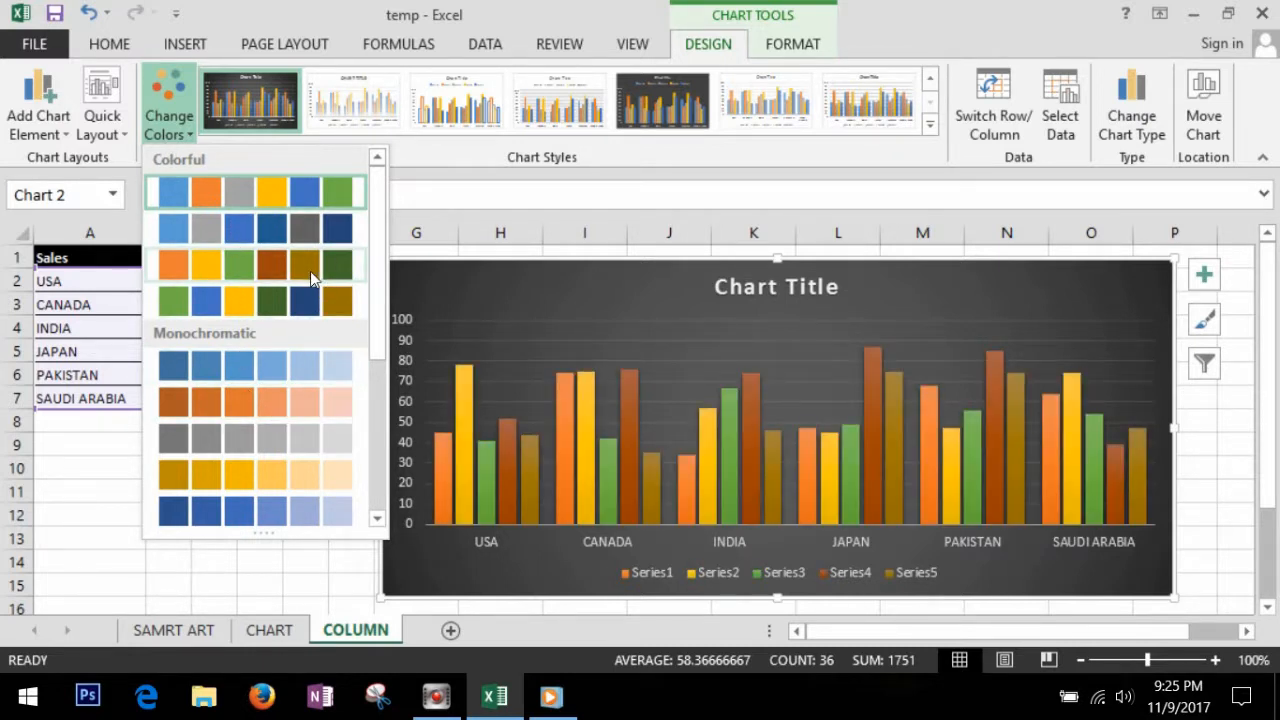
left_click(237, 272)
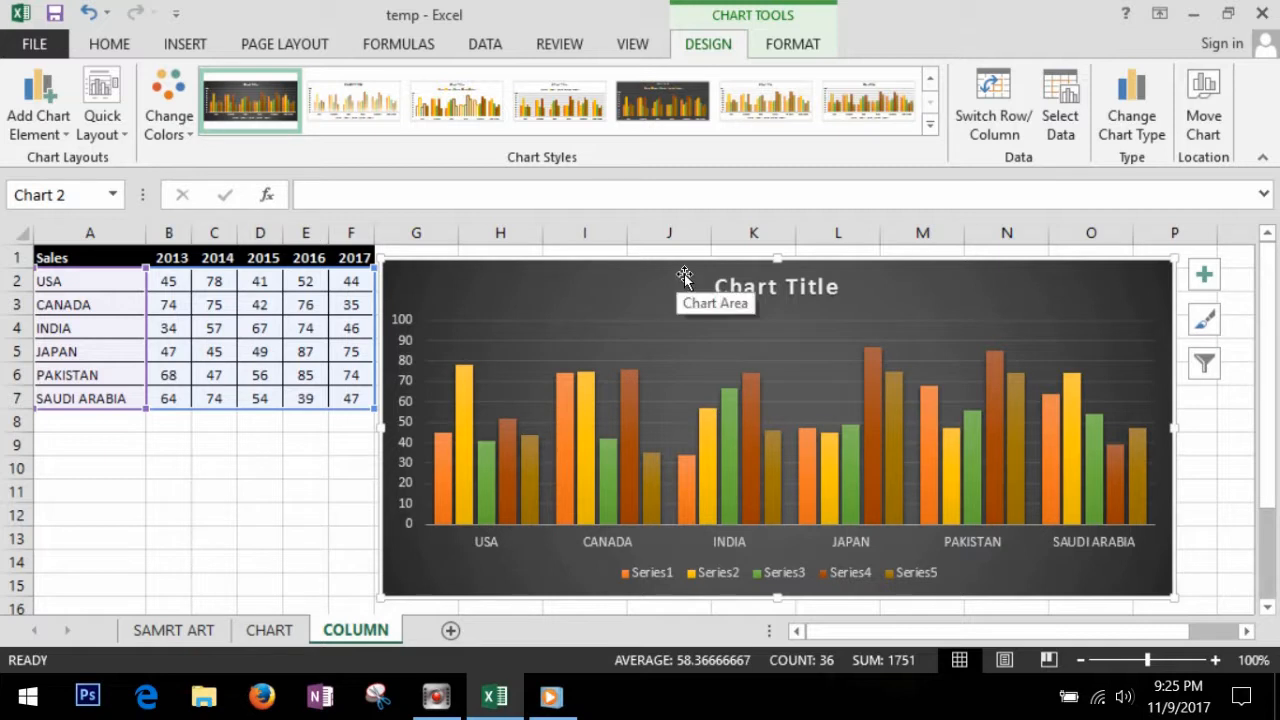
Step: Shift the column chart left over the end of the sales table and add data labels to Series4
left_click_drag(686, 274, 620, 272)
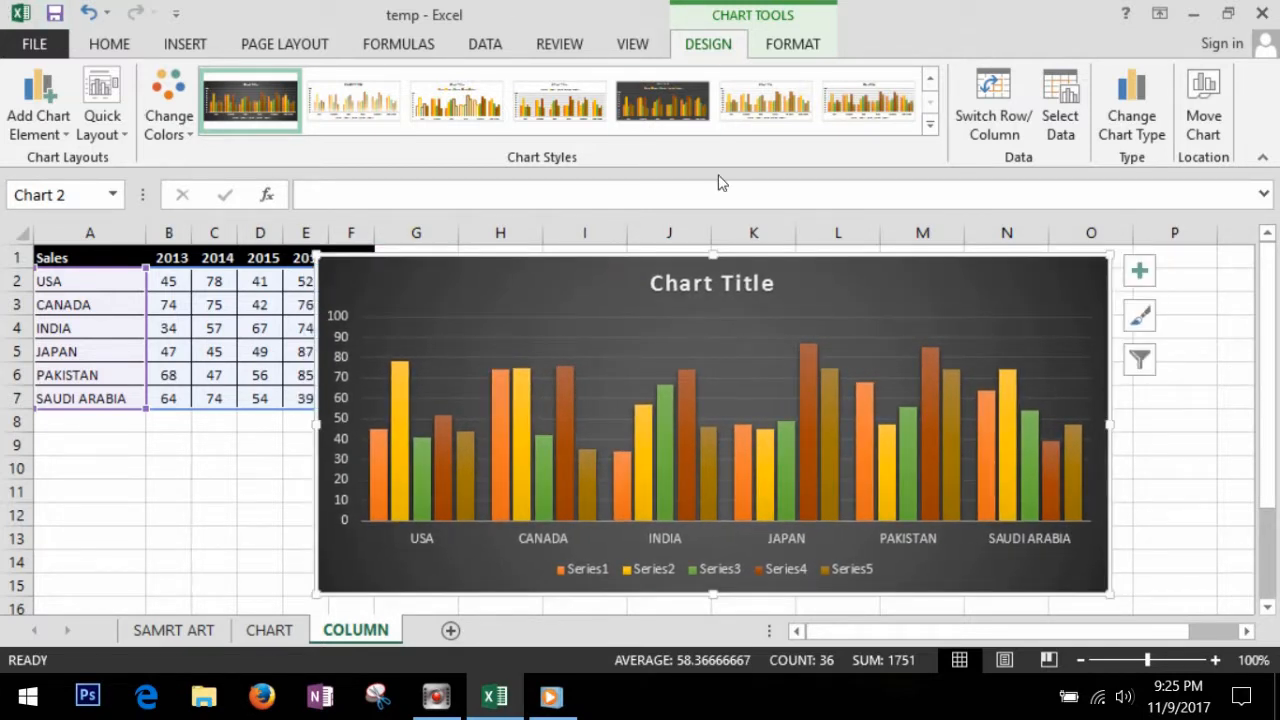
left_click(687, 437)
right_click(687, 437)
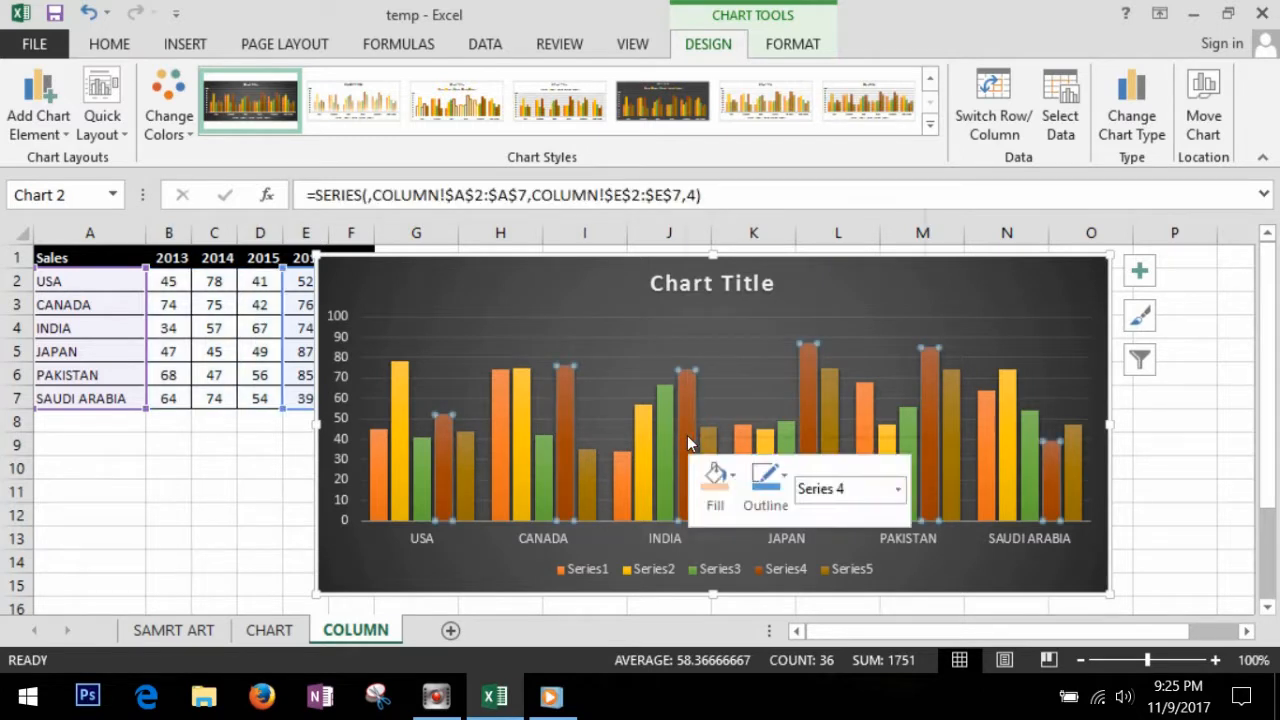
mouse_move(779, 362)
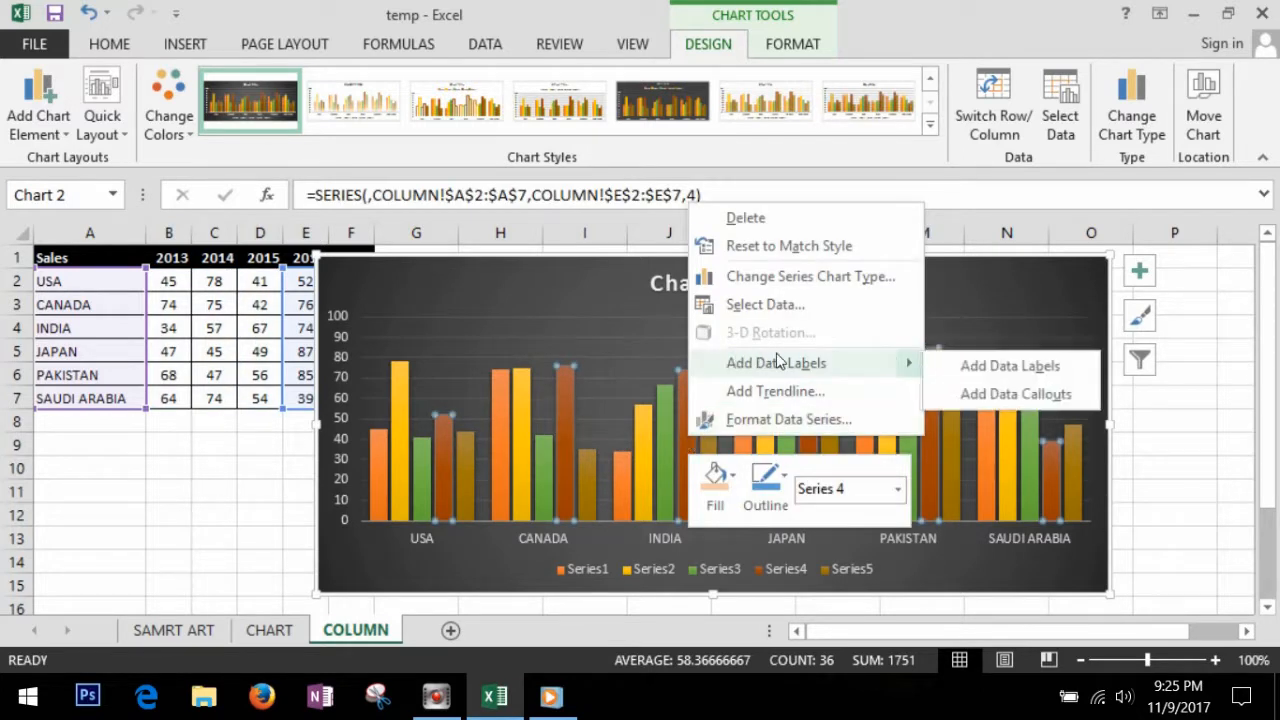
left_click(1040, 376)
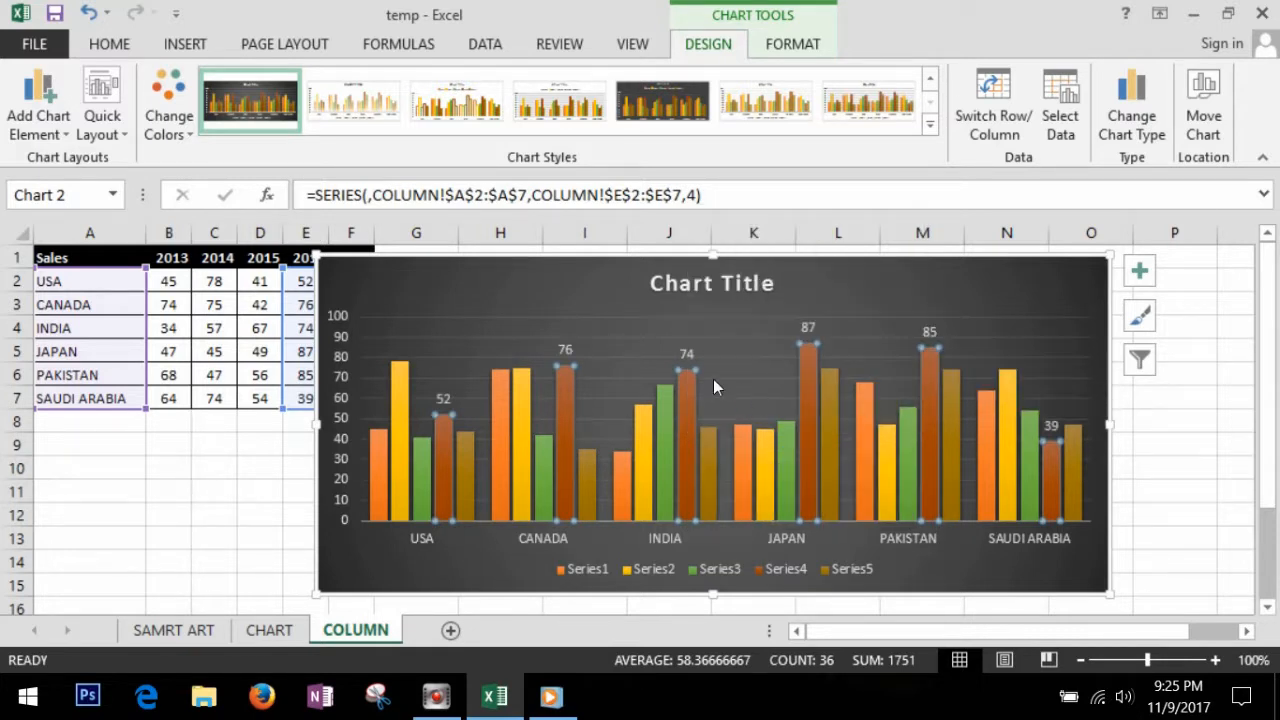
Step: Add data labels to the Series5 columns
mouse_move(828, 410)
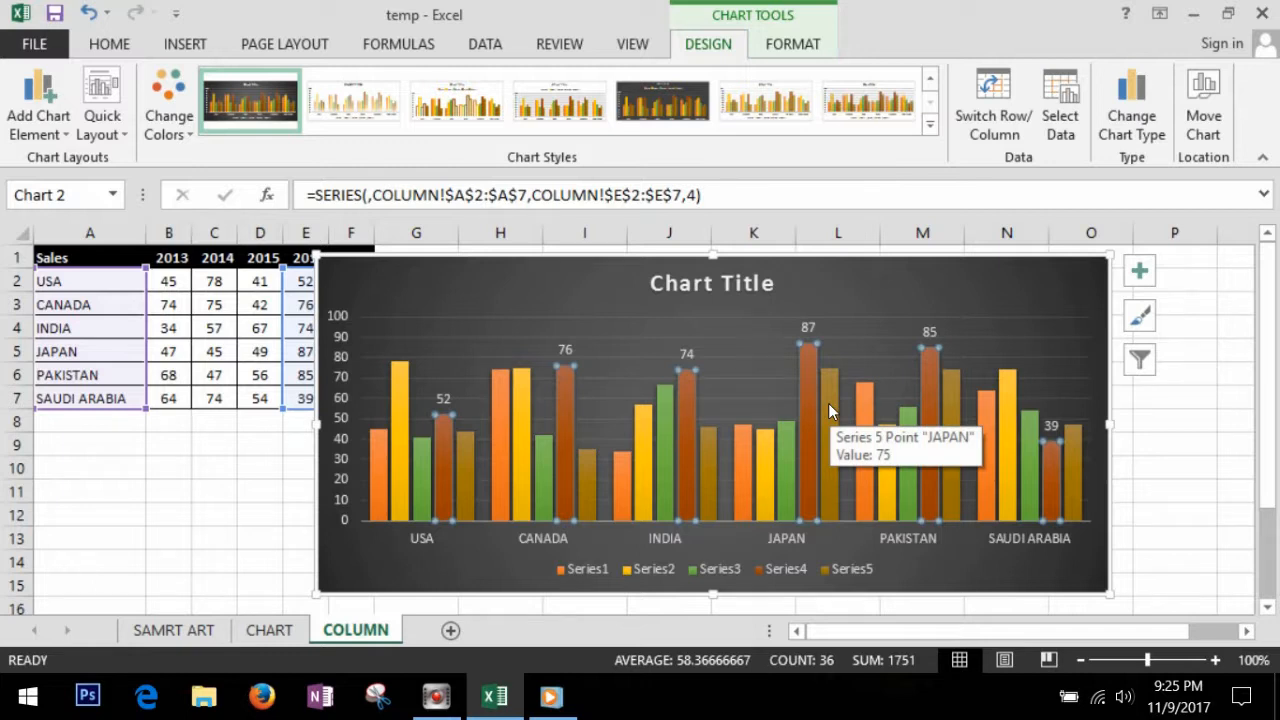
right_click(828, 410)
mouse_move(943, 565)
left_click(1133, 568)
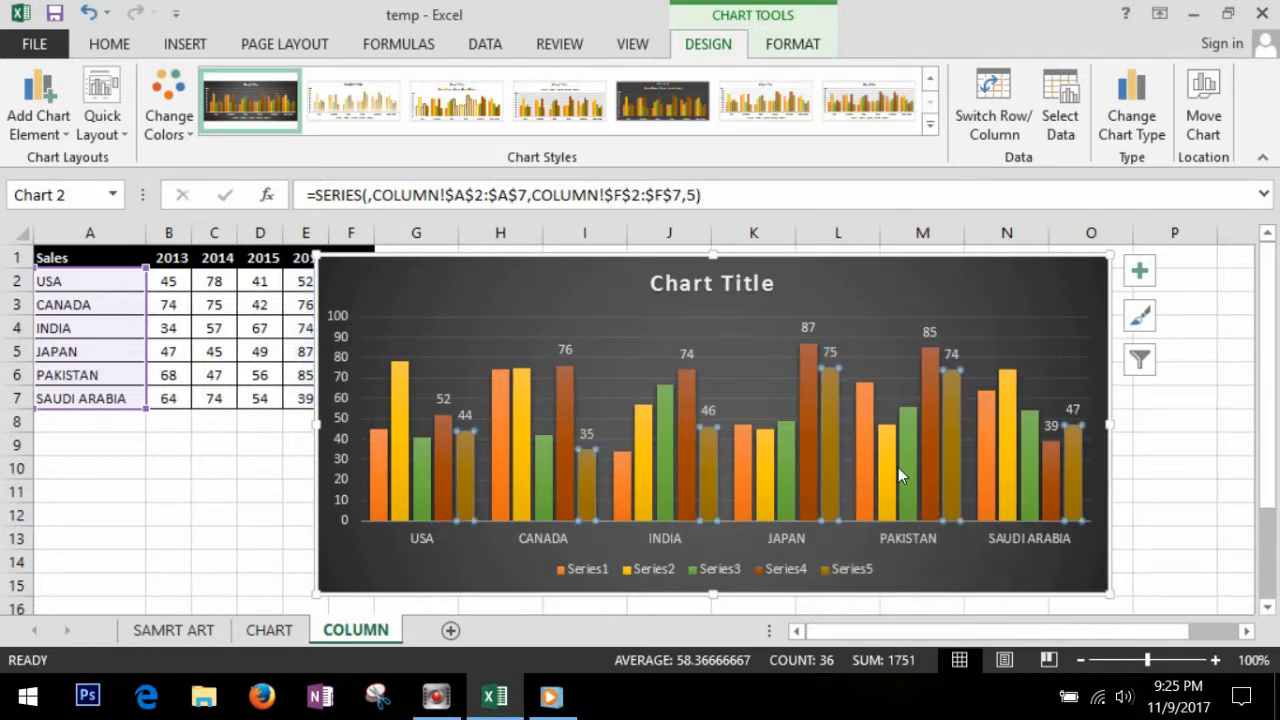
Step: Add data labels to the Series2 columns of the chart
right_click(886, 453)
mouse_move(960, 381)
left_click(831, 384)
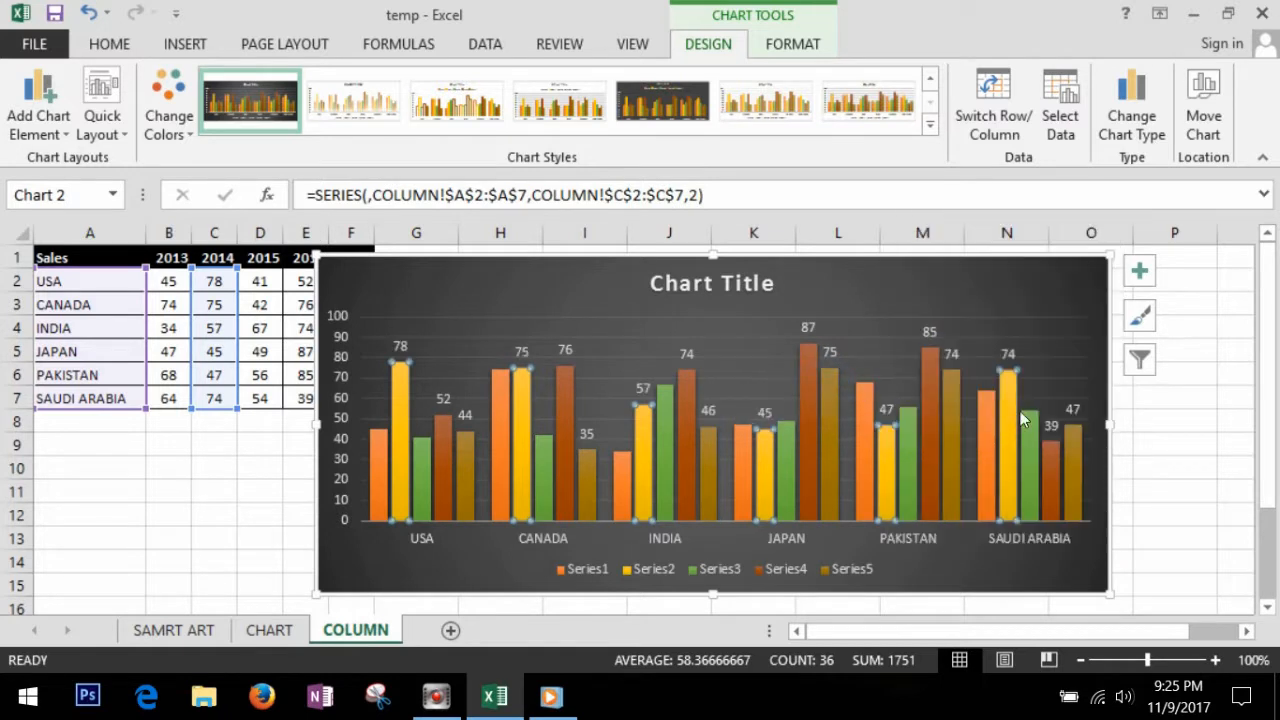
Step: Add data callouts to the Series3 columns of the chart
right_click(1038, 437)
mouse_move(1100, 588)
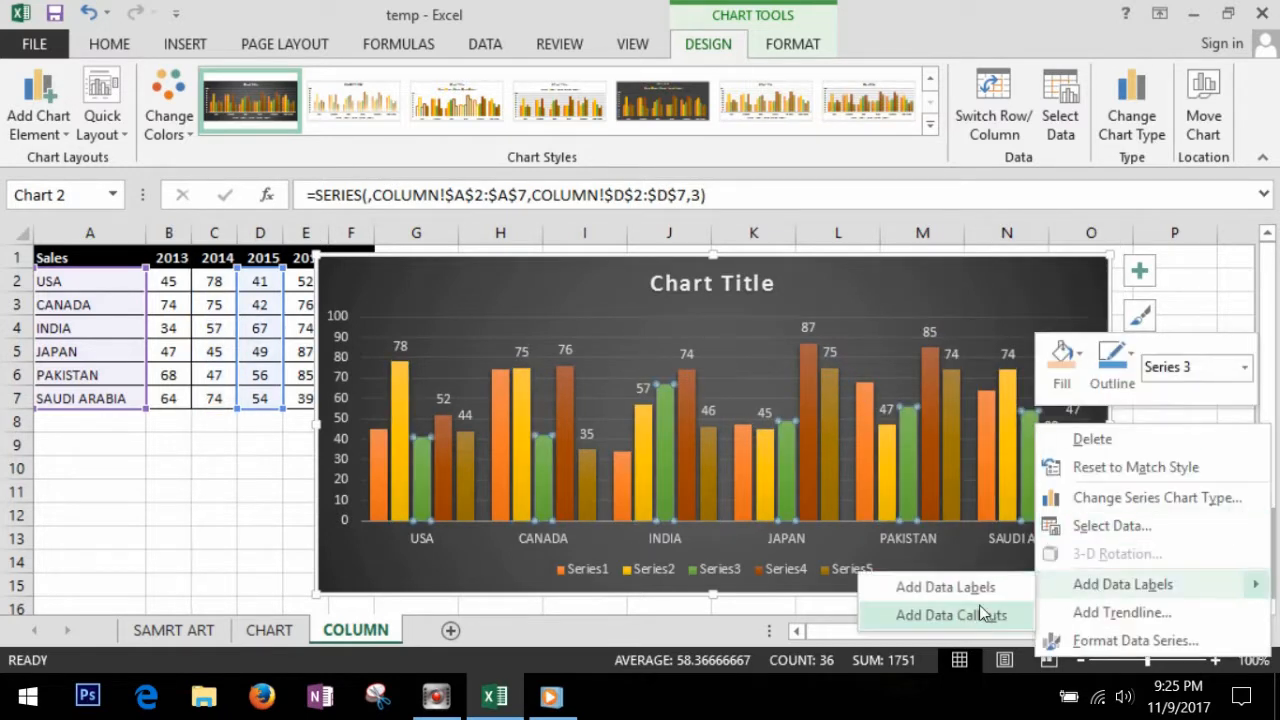
left_click(977, 617)
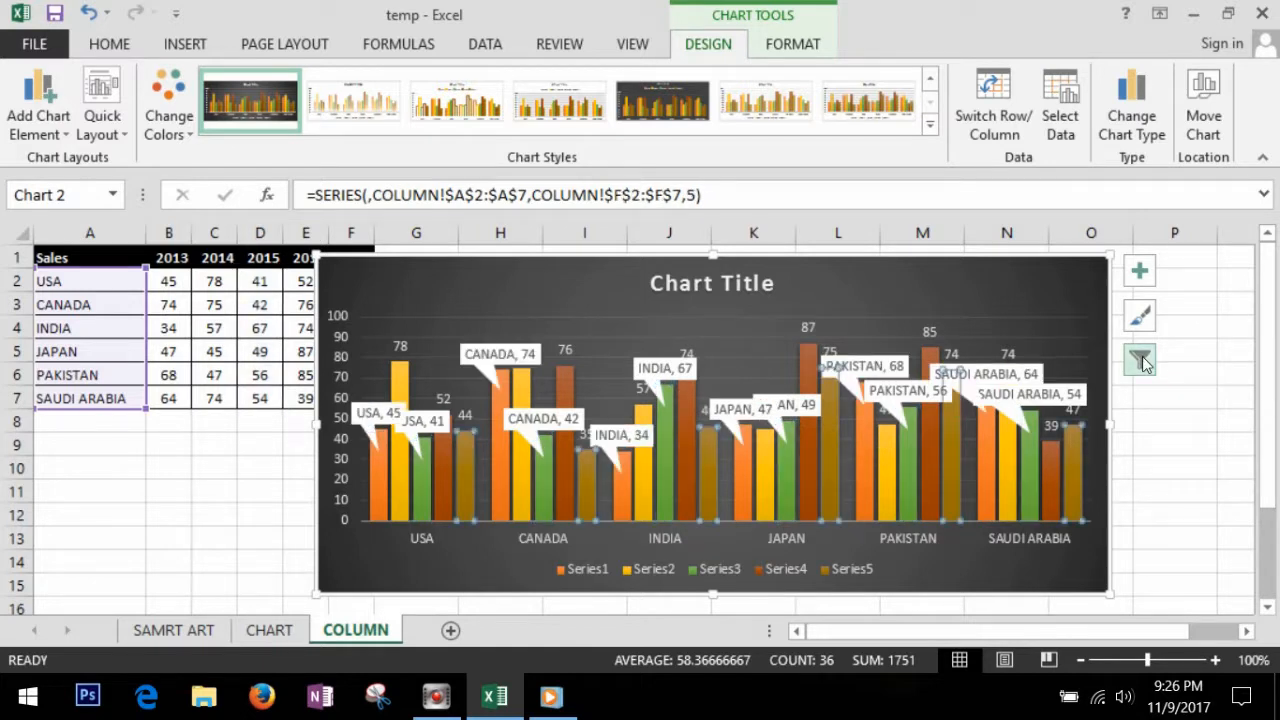
Step: Filter the chart to show only Series3 and Series4 for Japan, Pakistan and Saudi Arabia
left_click(1141, 358)
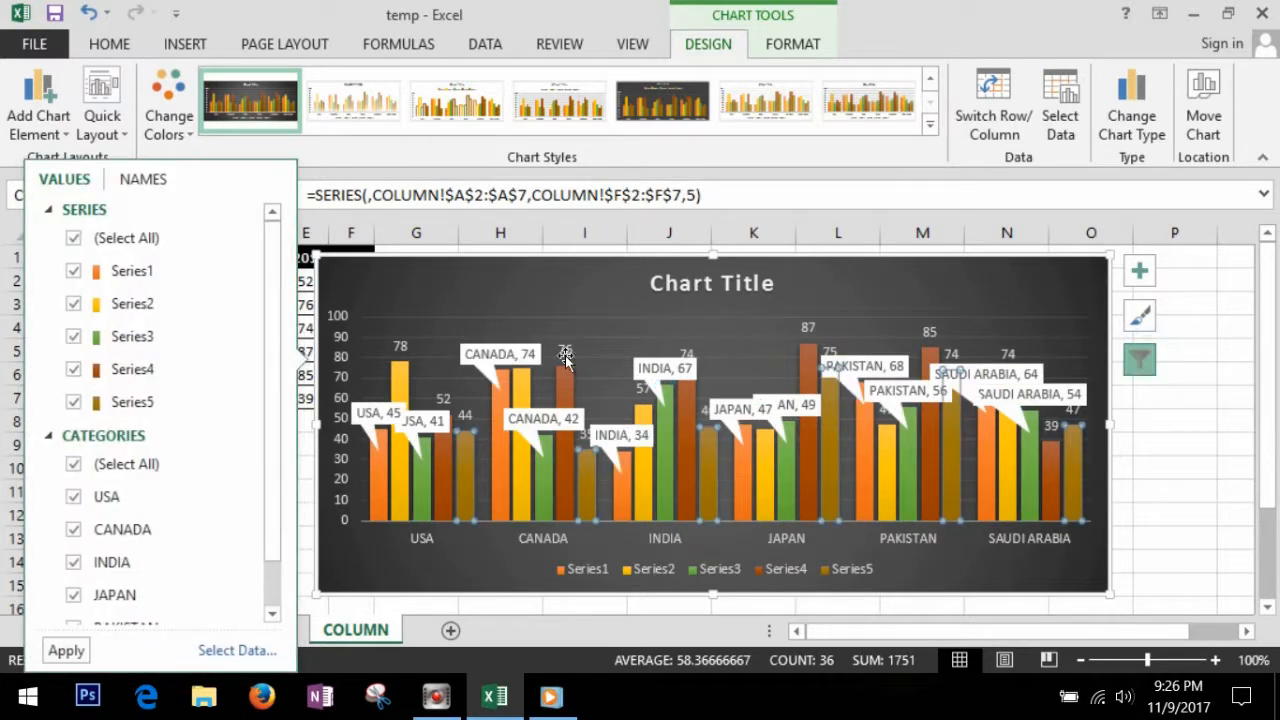
left_click(73, 240)
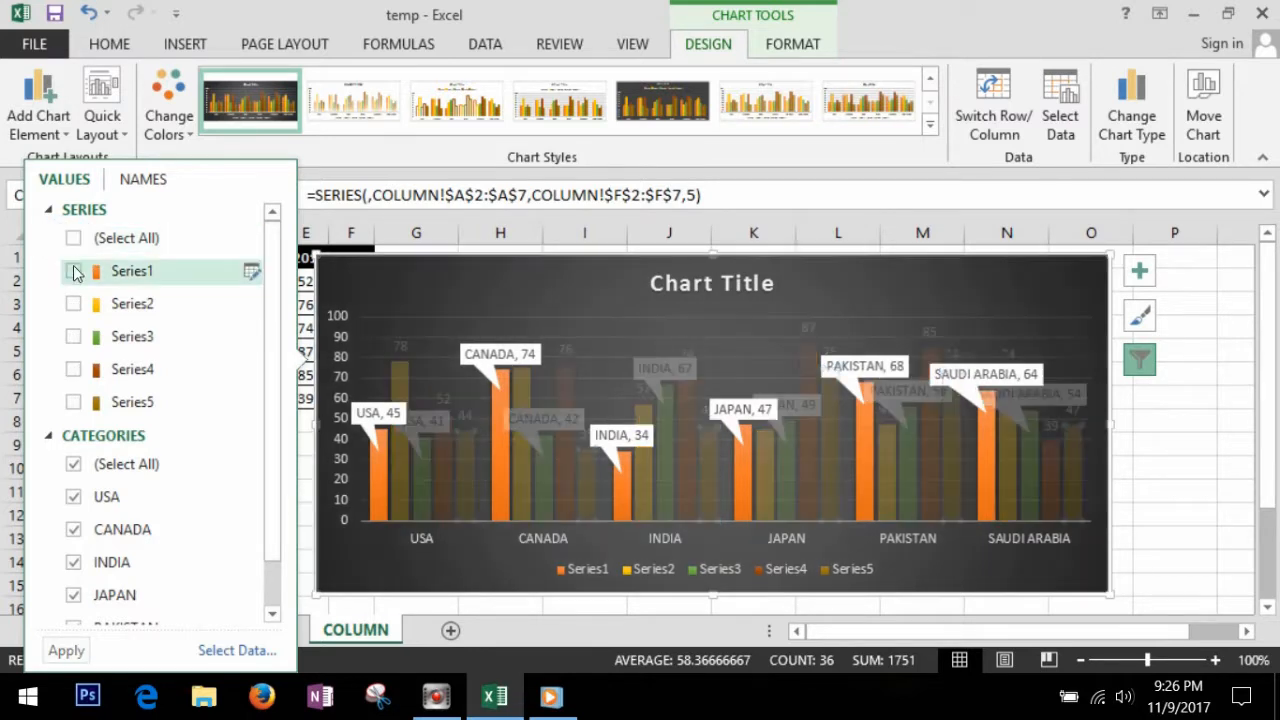
left_click(74, 276)
left_click(74, 274)
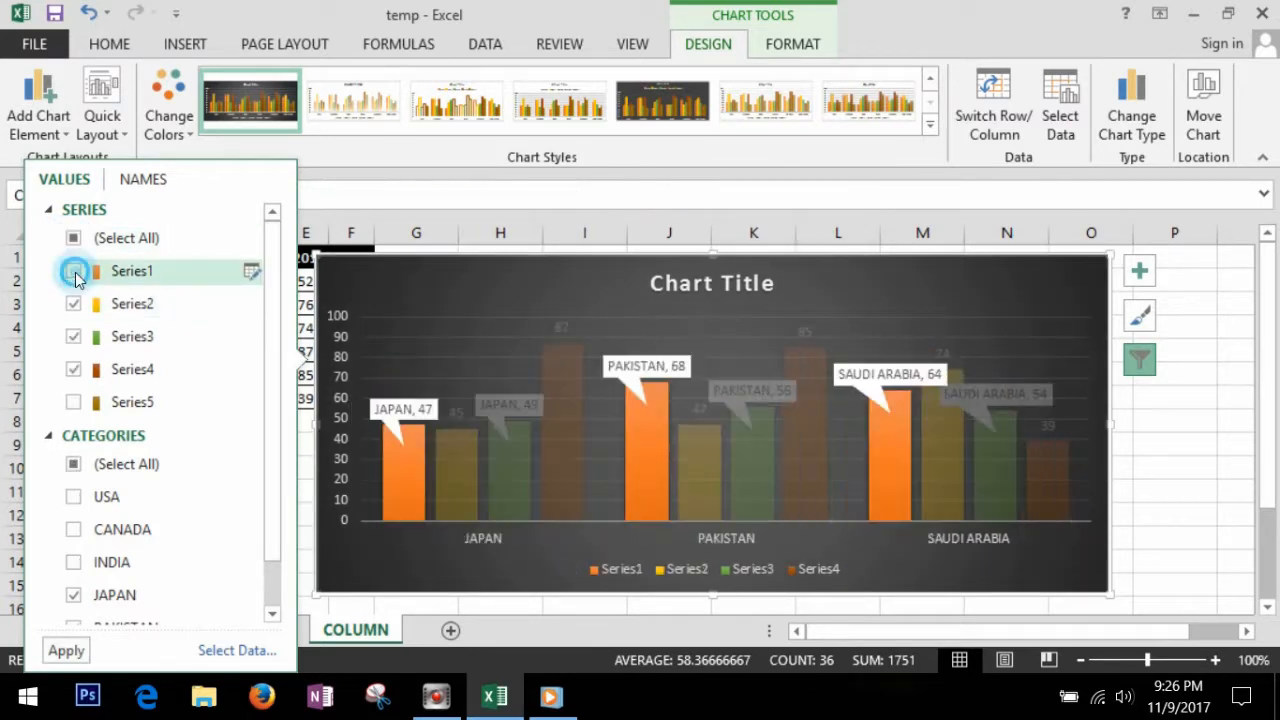
left_click(73, 305)
left_click(66, 651)
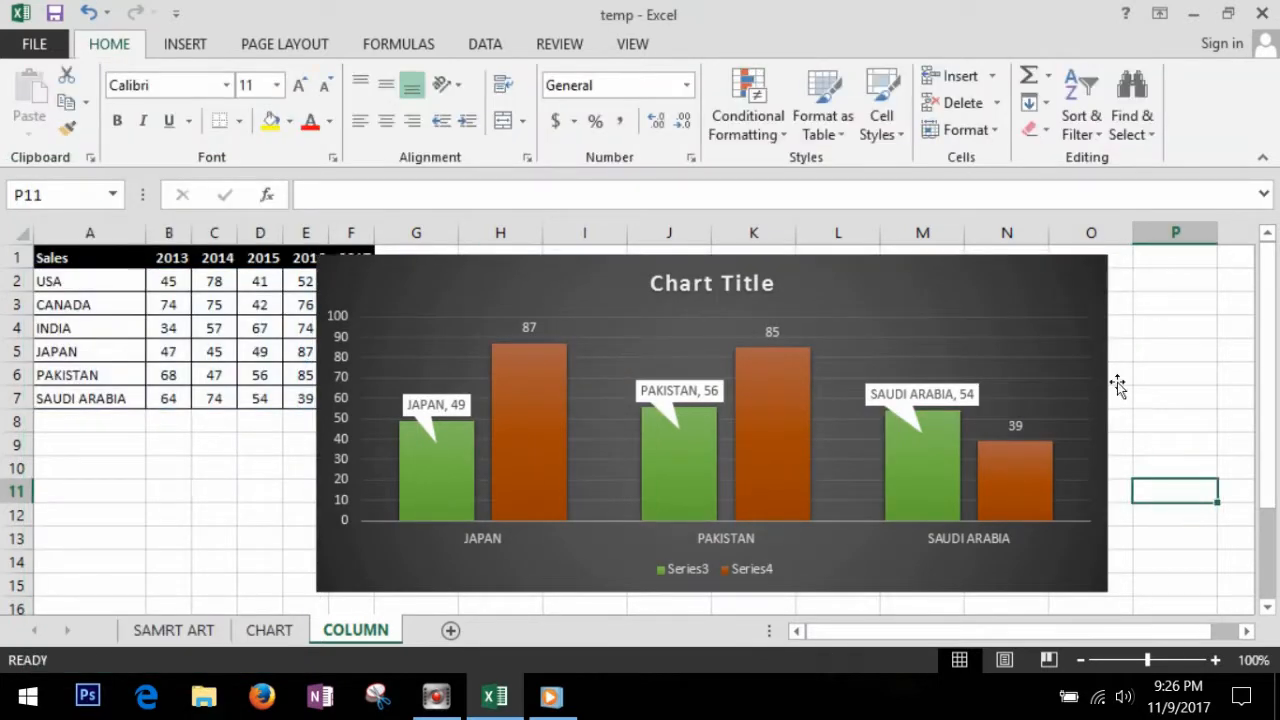
left_click(1080, 334)
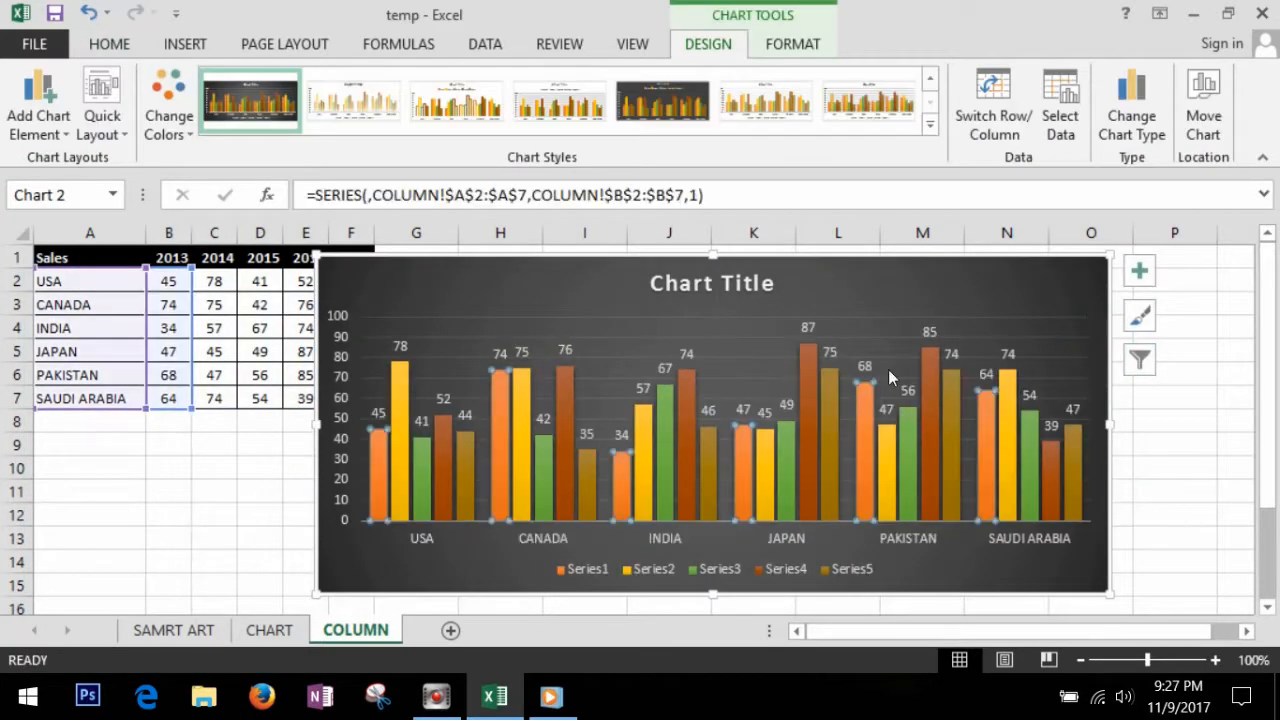
Step: Preview the Line and Area chart types for the sales chart
left_click(890, 310)
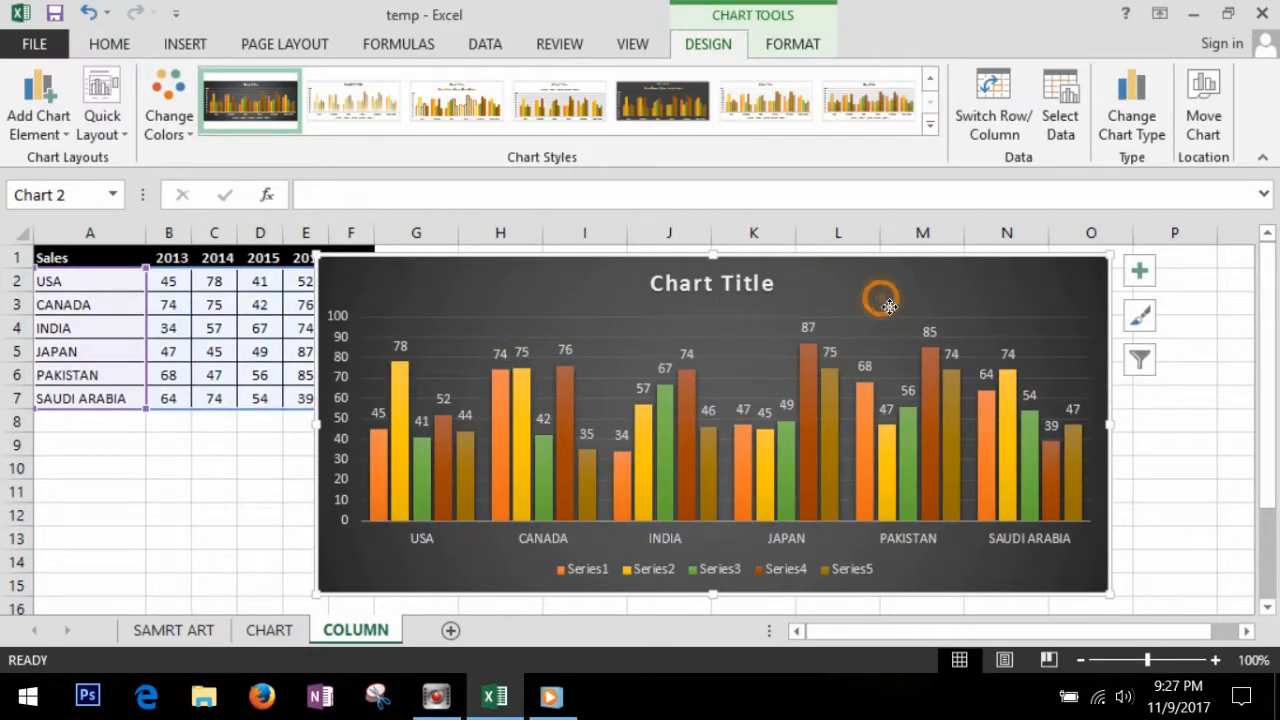
right_click(889, 305)
left_click(932, 359)
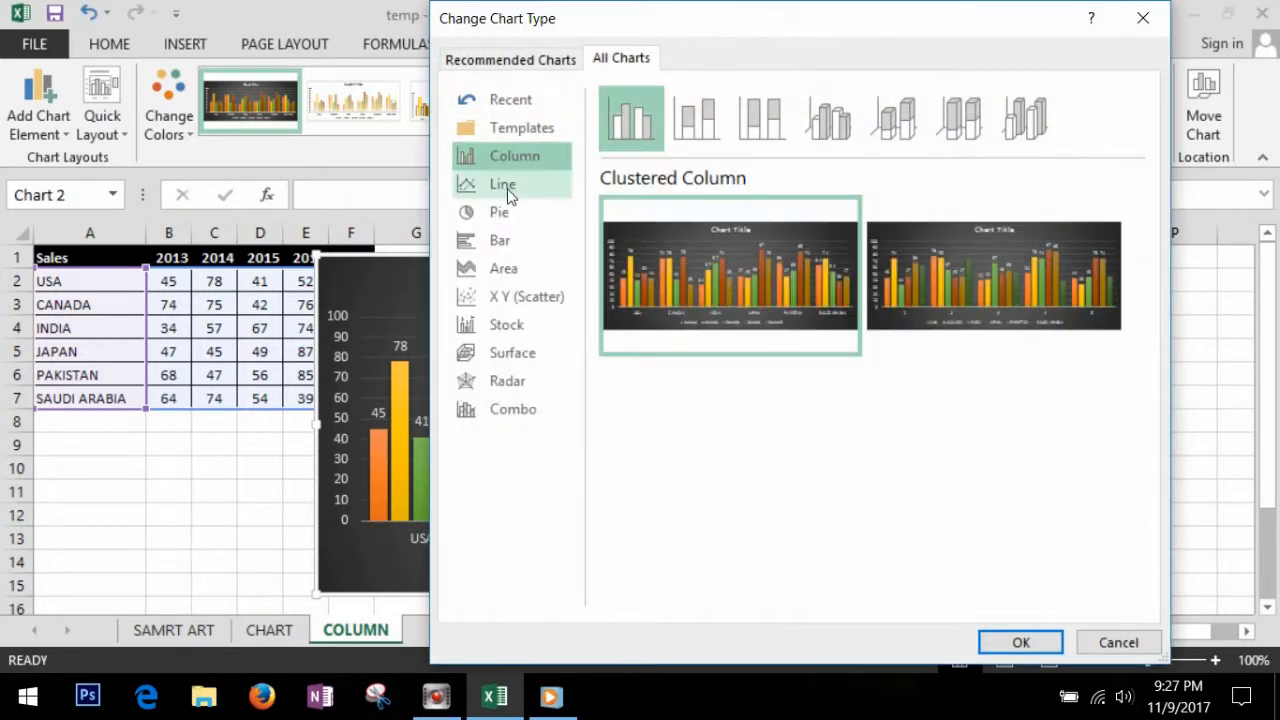
left_click(506, 184)
mouse_move(767, 236)
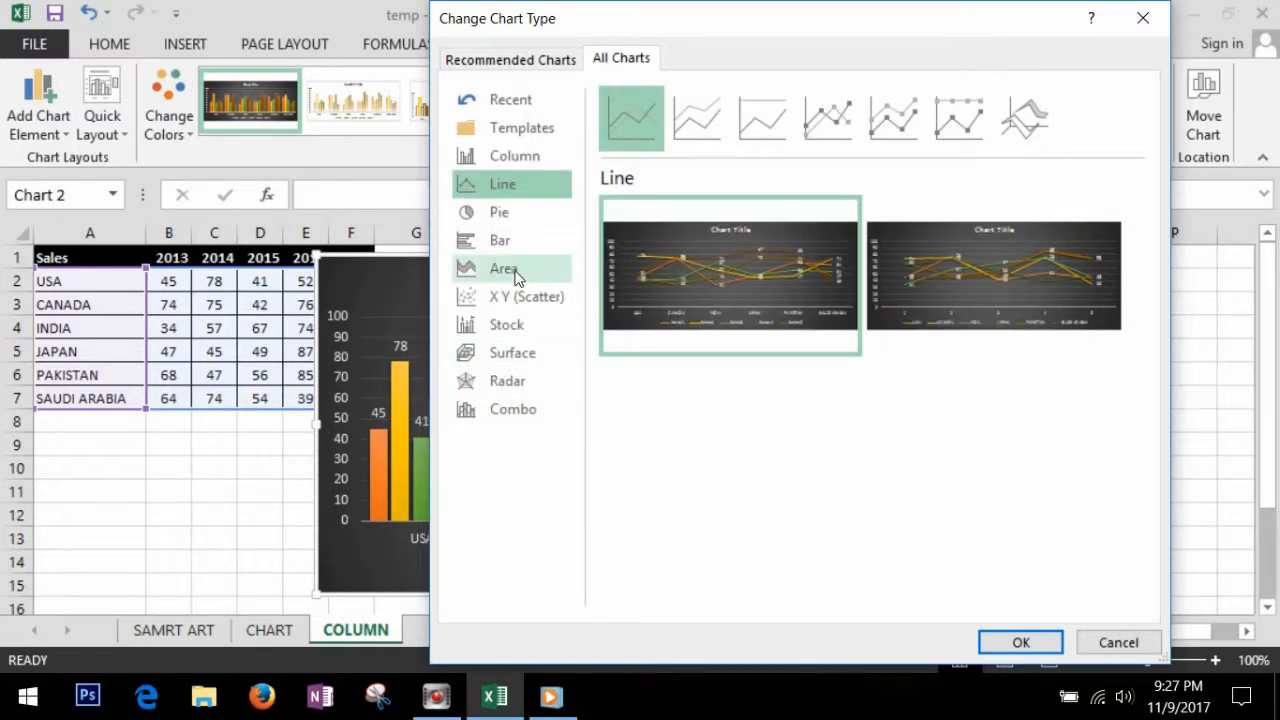
left_click(516, 276)
mouse_move(722, 292)
Step: Change the chart to 3-D Clustered Column and apply the white-background style with a bold dark title
left_click(514, 155)
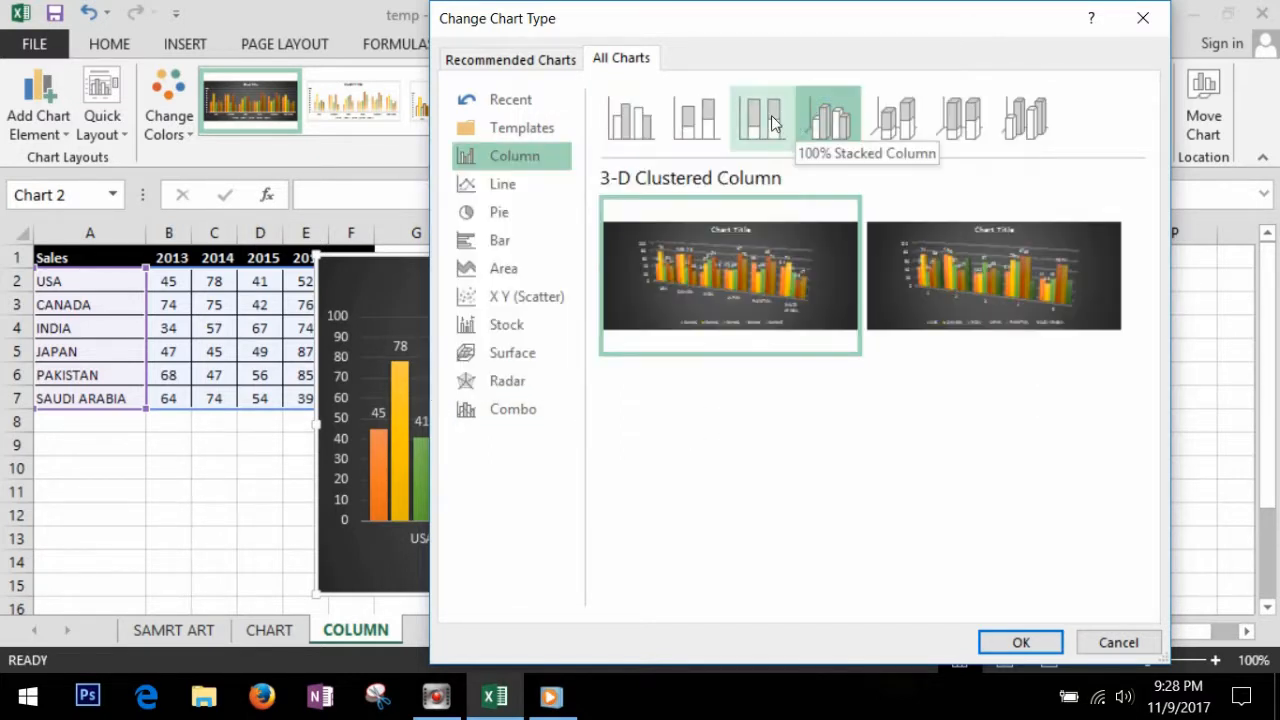
left_click(771, 115)
left_click(833, 118)
left_click(1021, 642)
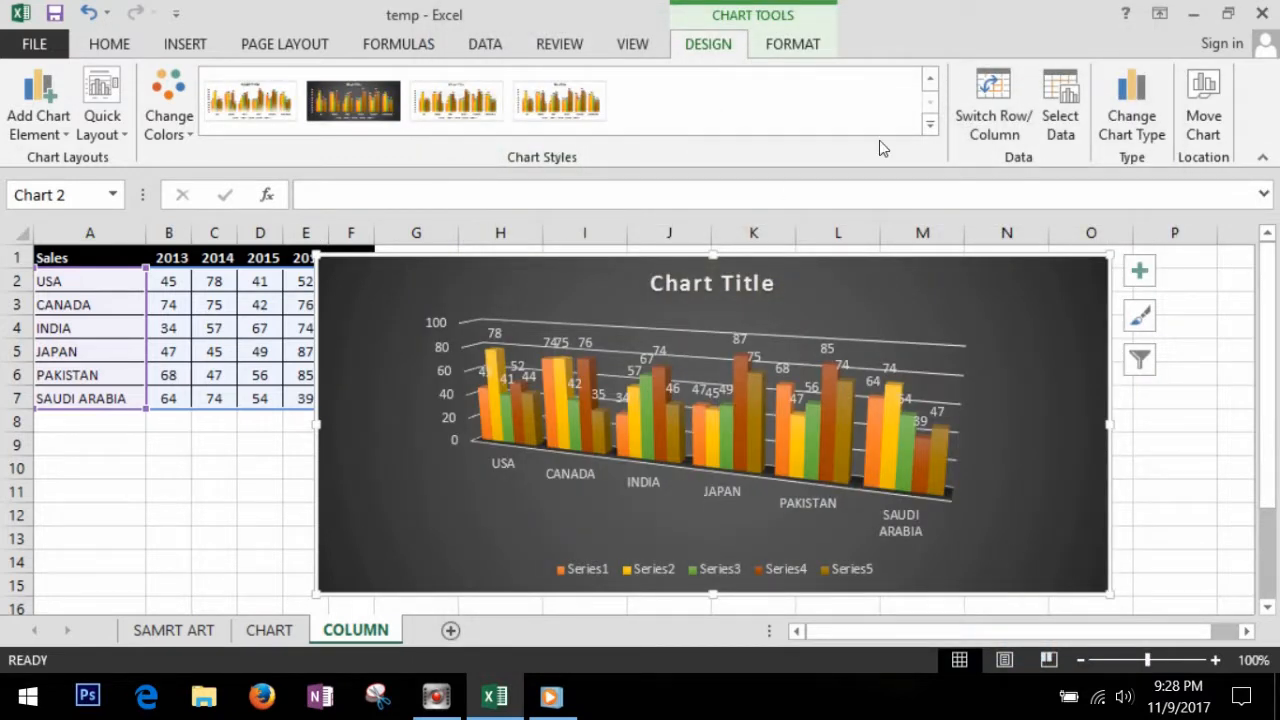
left_click(930, 124)
left_click(643, 88)
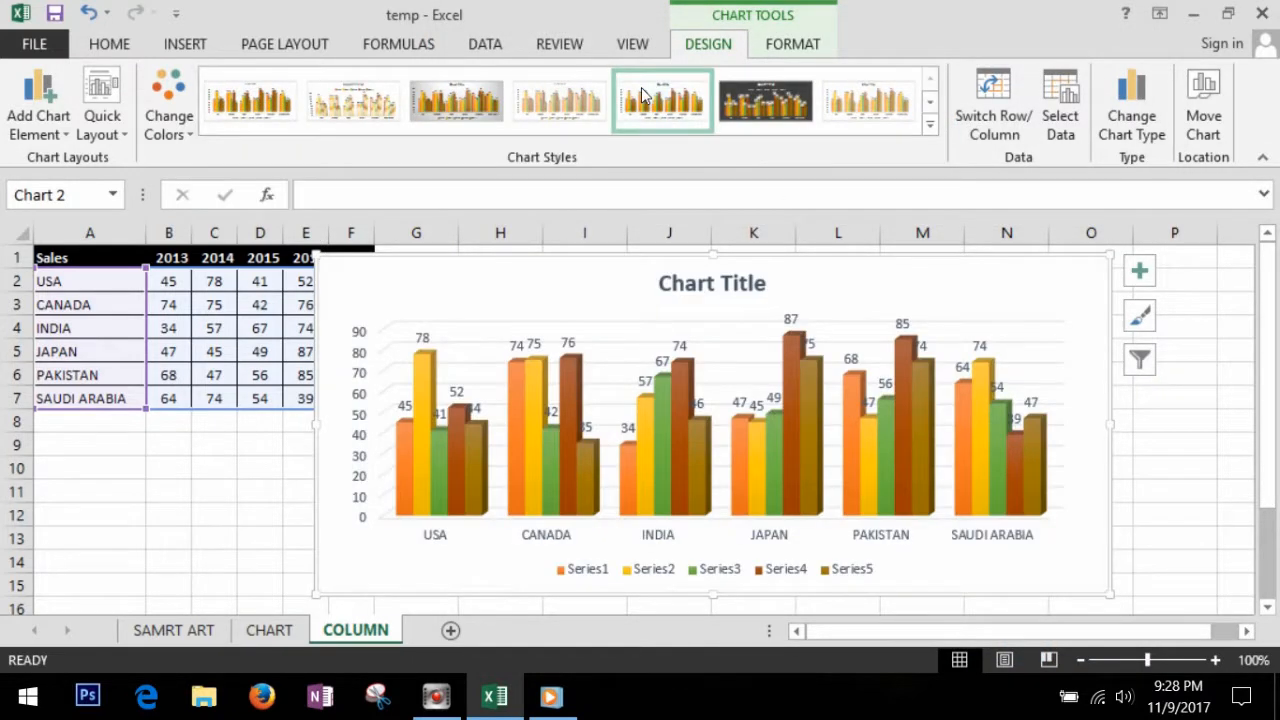
Step: Change the chart type to a flat Pie after previewing the 3-D pie and doughnut variants
left_click(958, 284)
right_click(958, 284)
left_click(1010, 359)
left_click(500, 211)
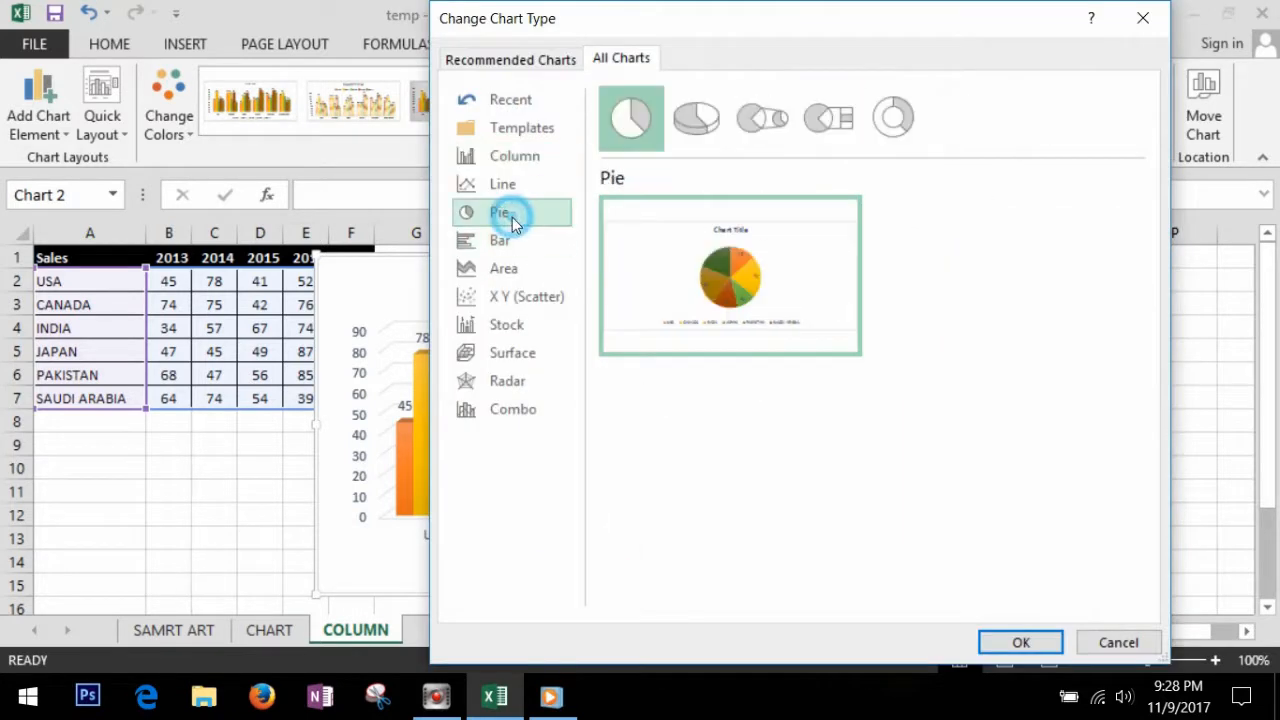
mouse_move(750, 283)
left_click(700, 122)
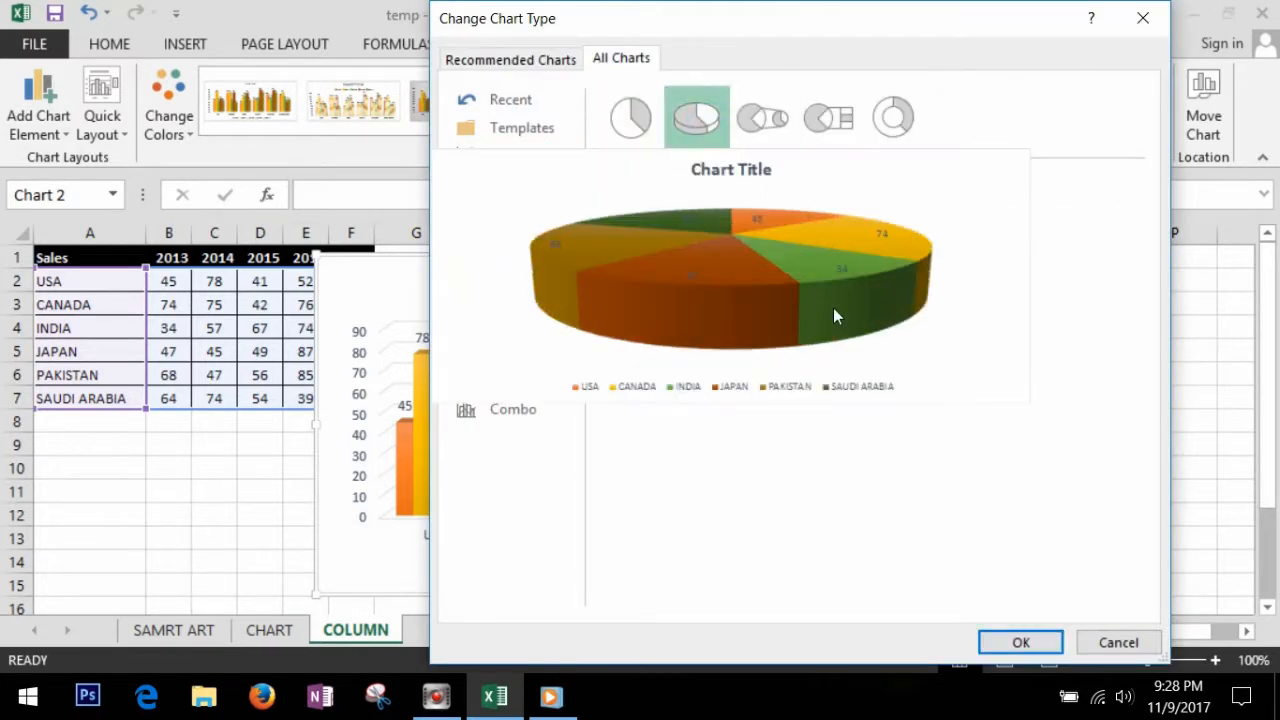
left_click(891, 118)
left_click(630, 118)
left_click(1020, 642)
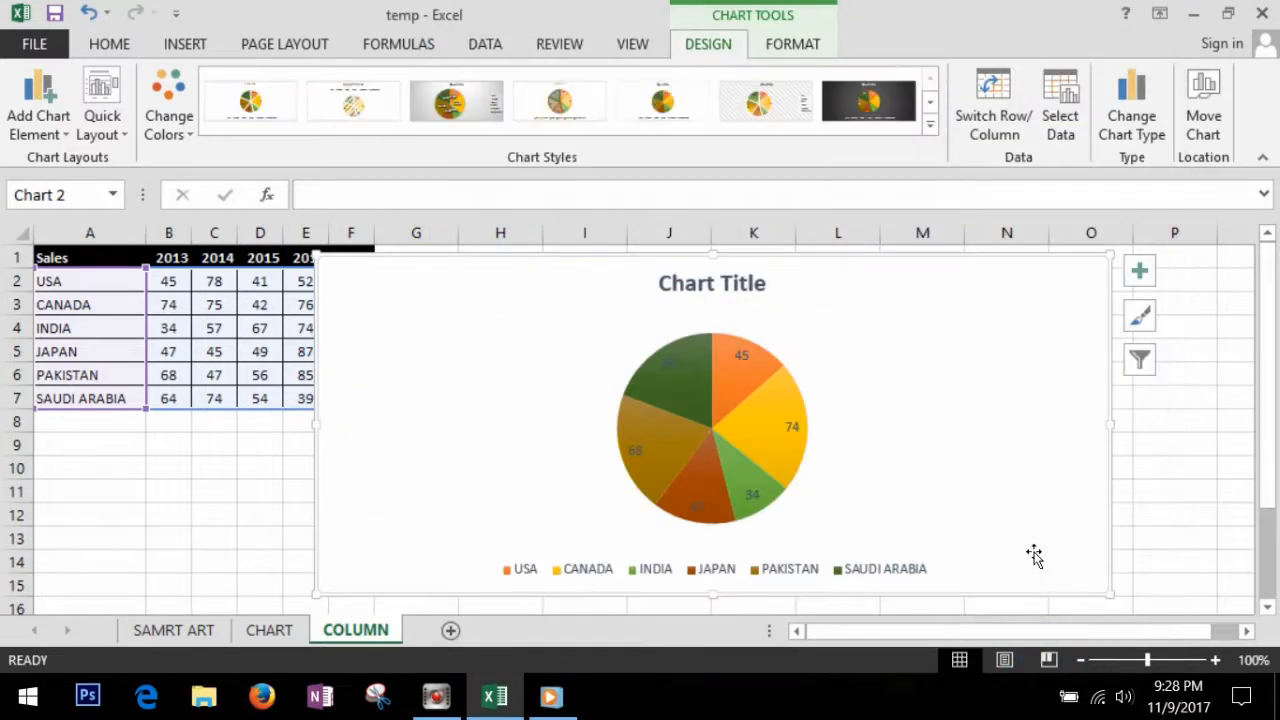
Step: Narrow the pie chart to start at the right edge of column I, apply the diagonal-striped style and preview other color palettes
left_click_drag(318, 426, 622, 430)
left_click(755, 98)
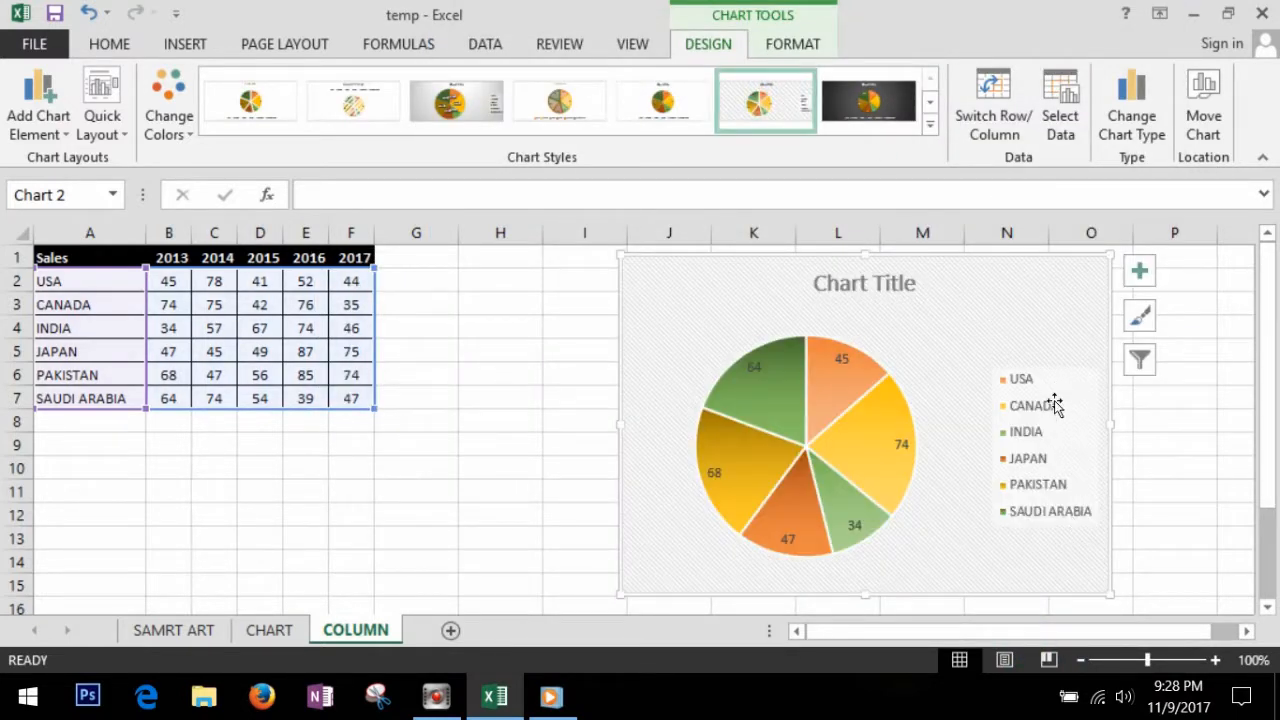
left_click(190, 135)
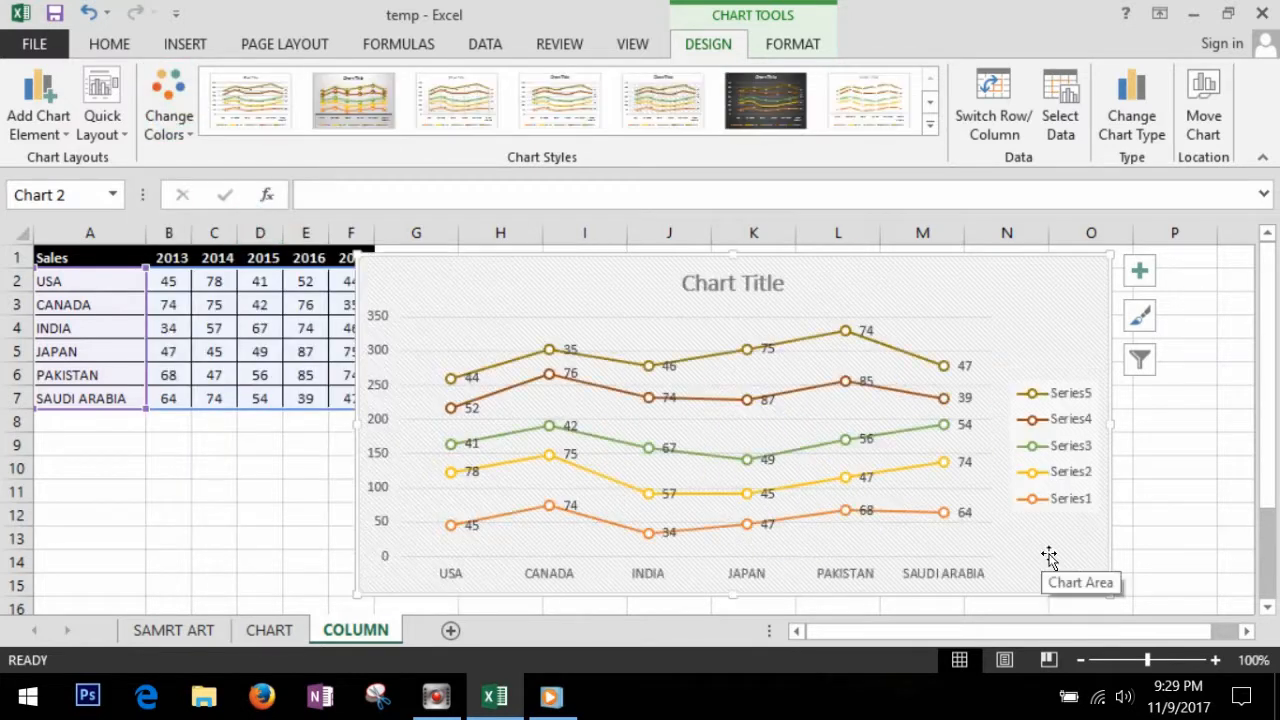
left_click(1045, 550)
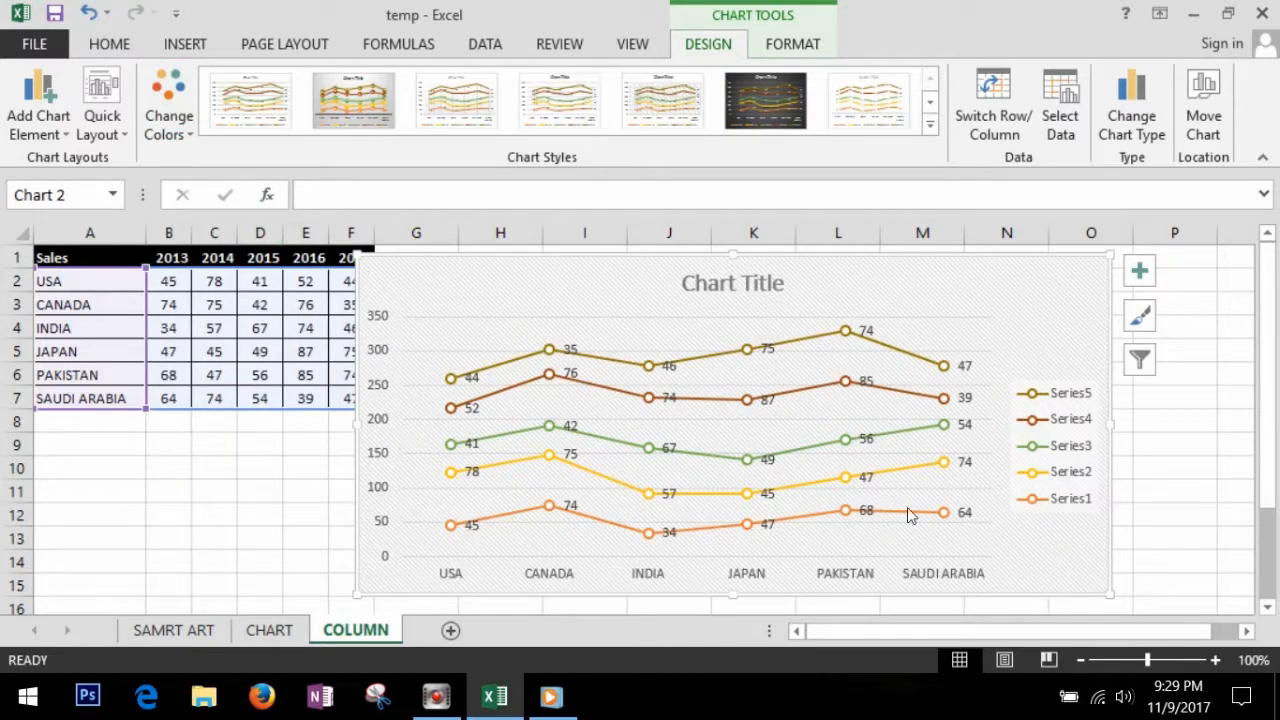
Step: Narrow the line chart so it clears the sales table, and open the formatting options of its chart area
left_click_drag(358, 427, 446, 431)
left_click(414, 449)
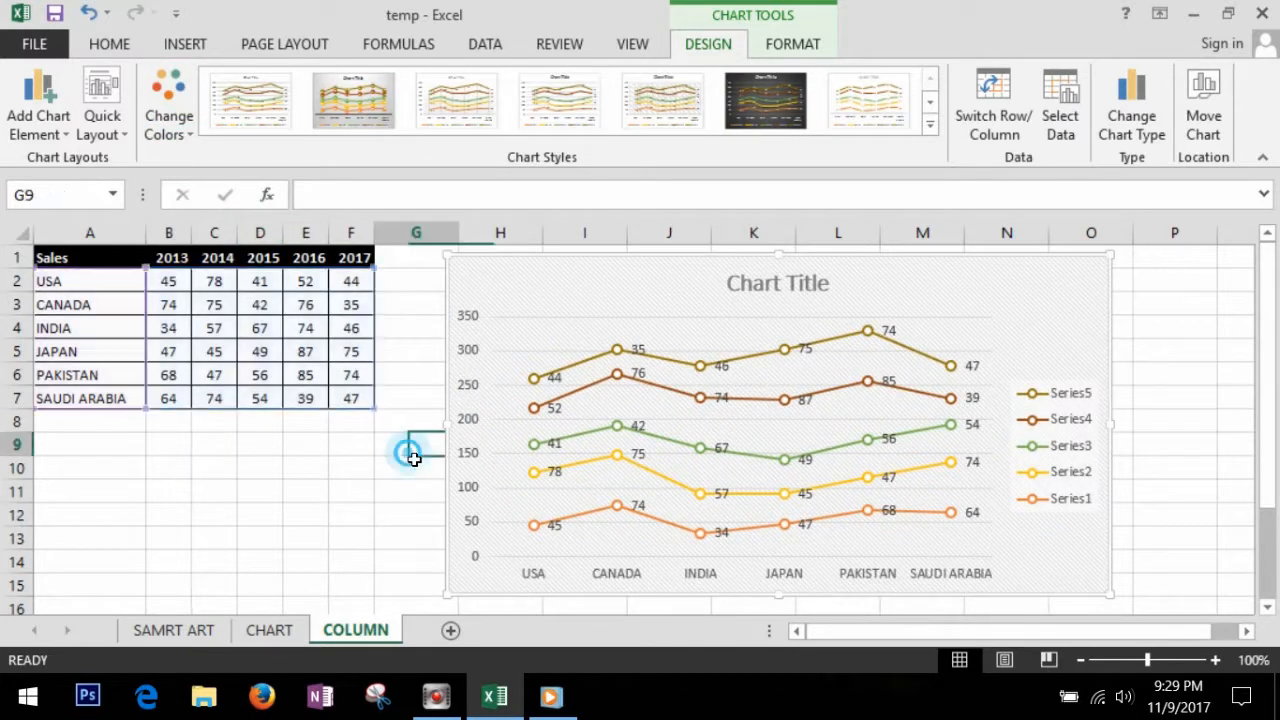
left_click(611, 295)
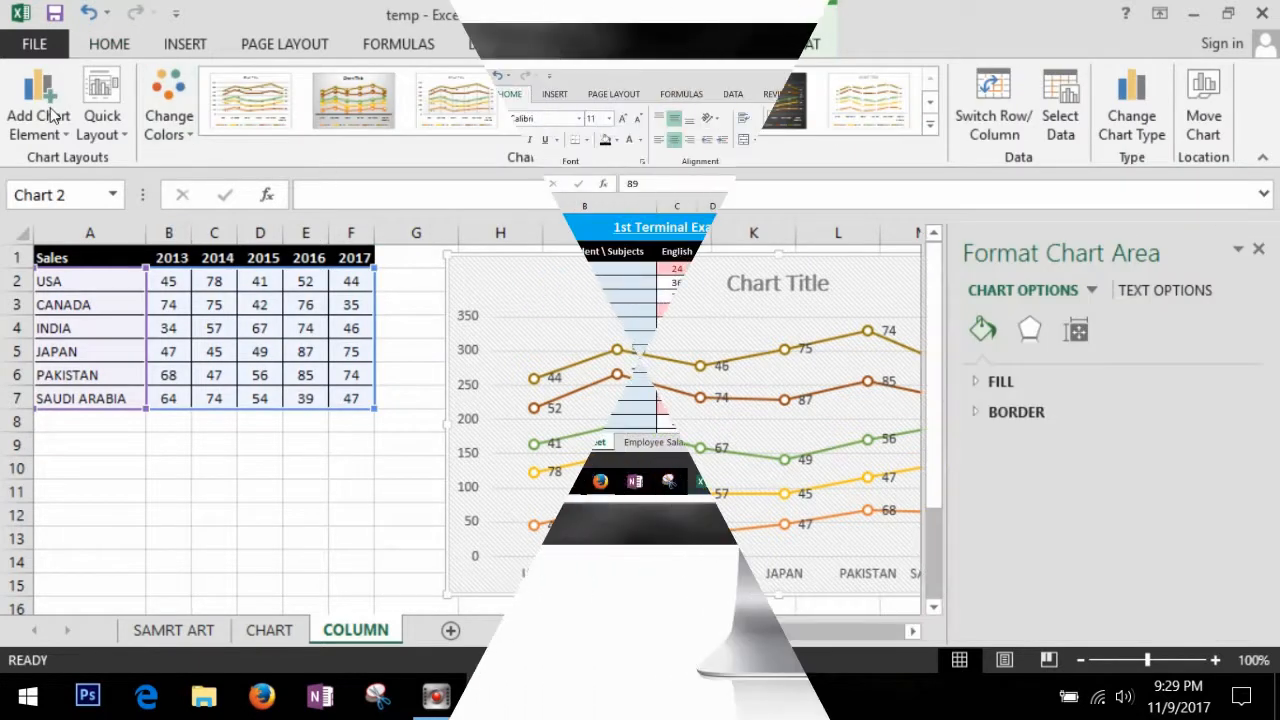